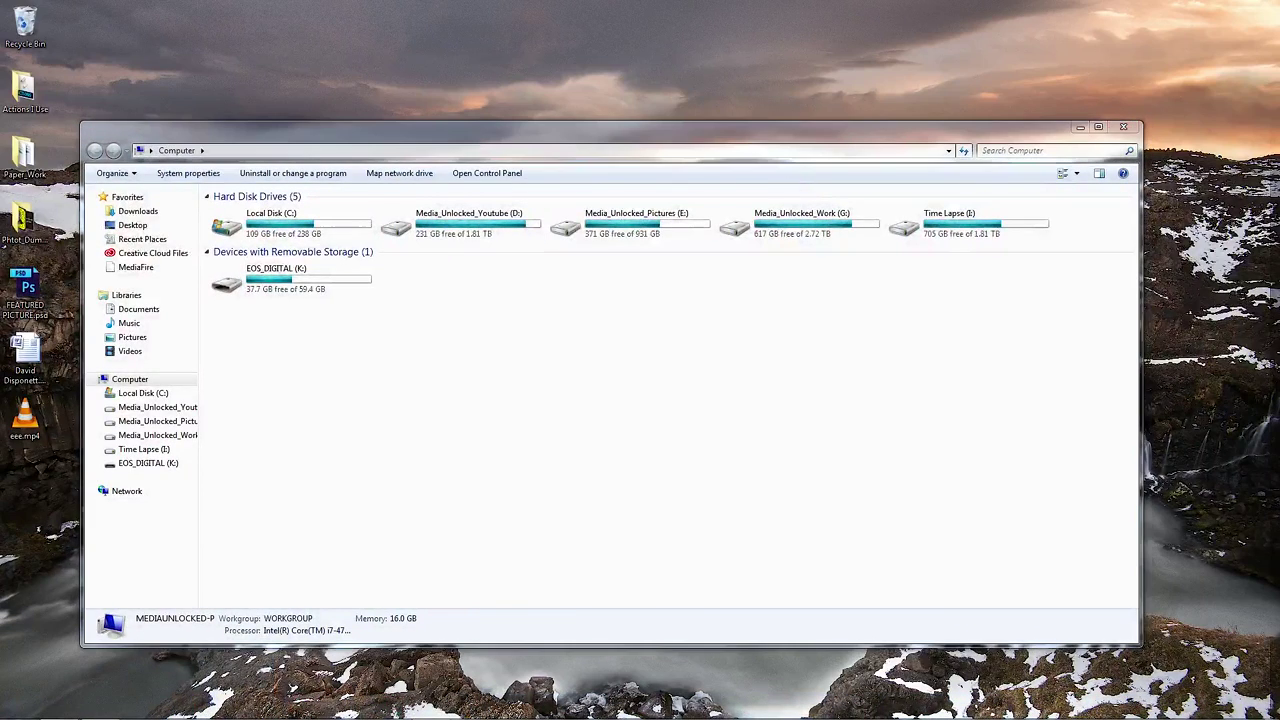
# Open the photographer's website folder inside Pictures_2016 on the Media_Unlocked_Pictures (E:) drive.
pyautogui.doubleClick(634, 226)
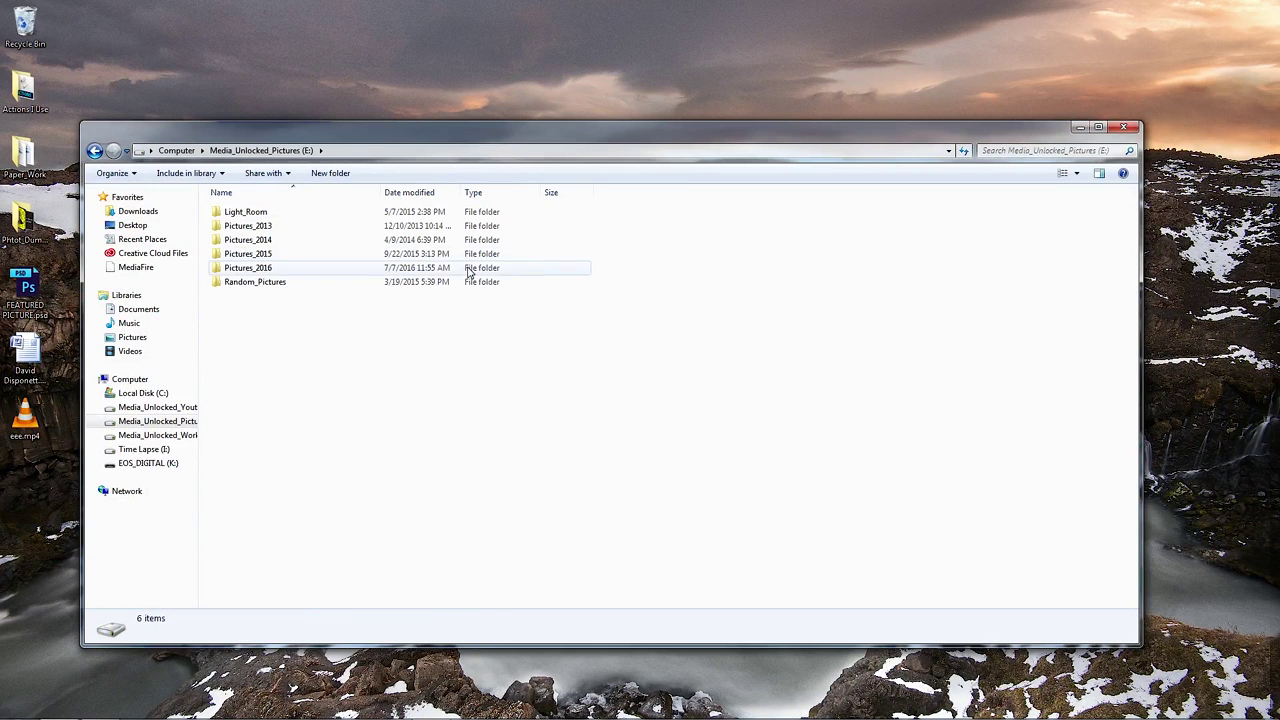
pyautogui.click(242, 268)
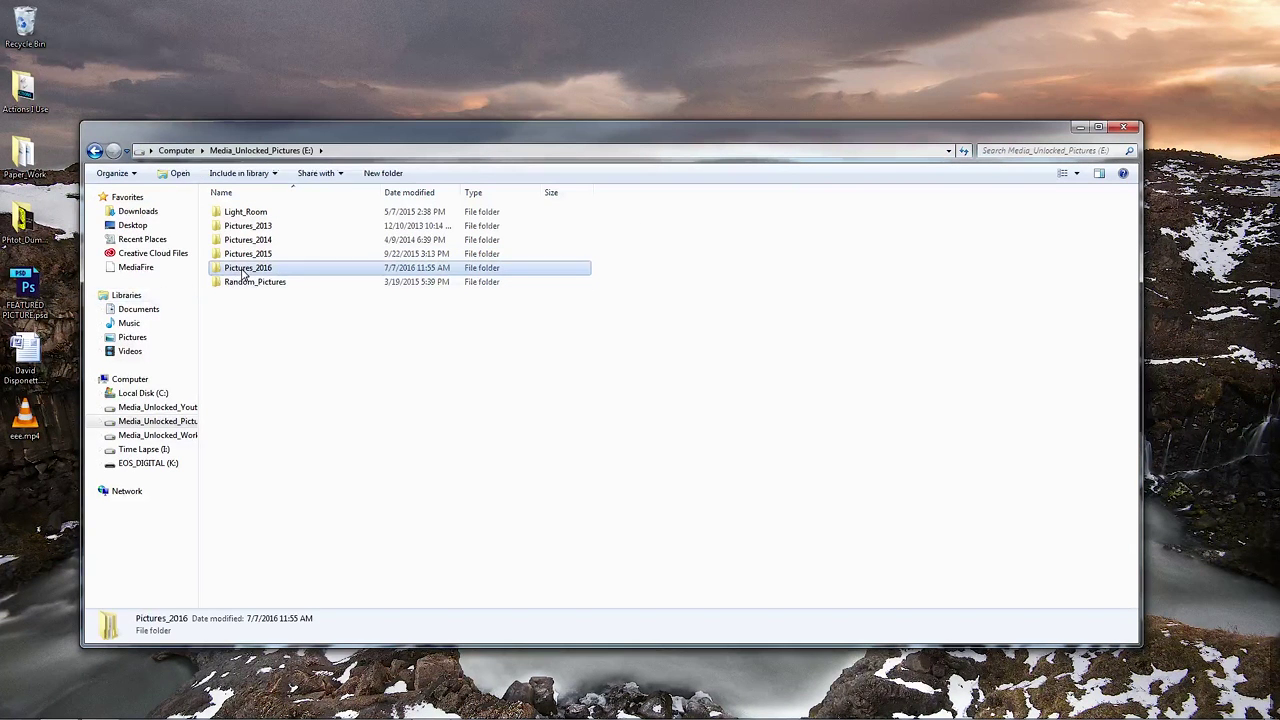
pyautogui.doubleClick(242, 268)
pyautogui.doubleClick(250, 229)
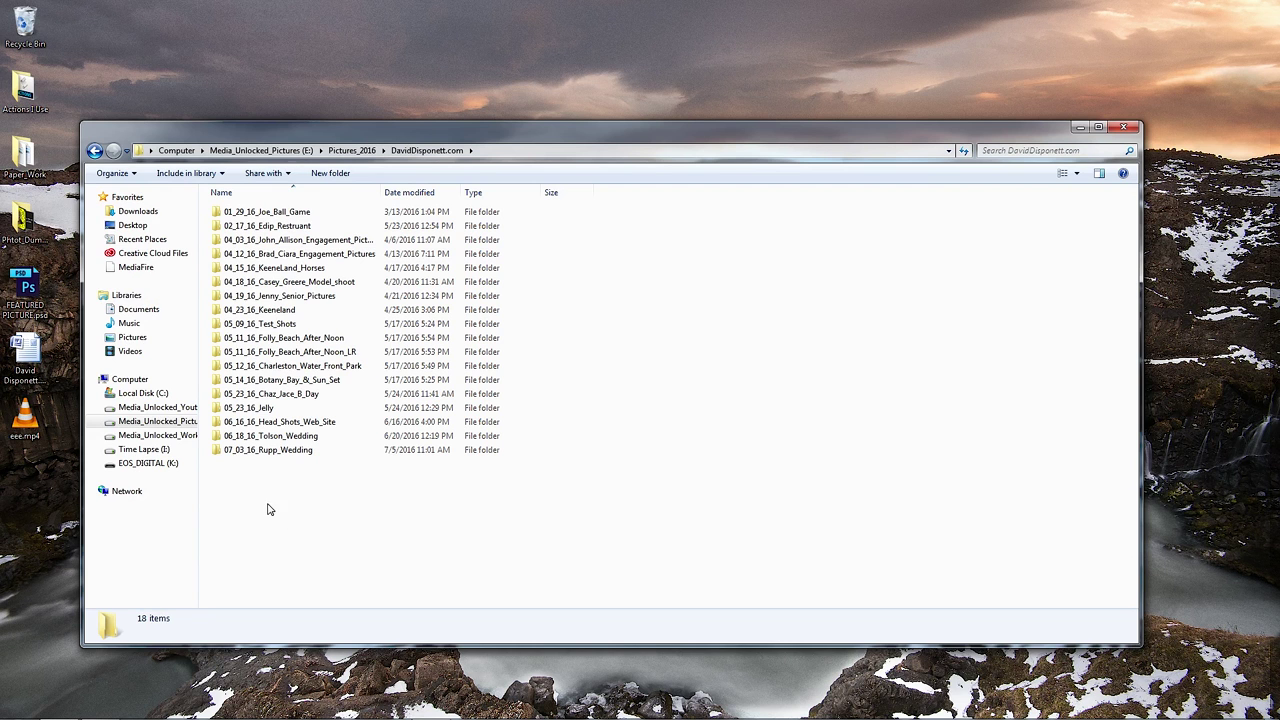
# Create a folder named with 07_04_16, the client's surname and Wedding, joined by underscores, and copy its name.
pyautogui.click(330, 173)
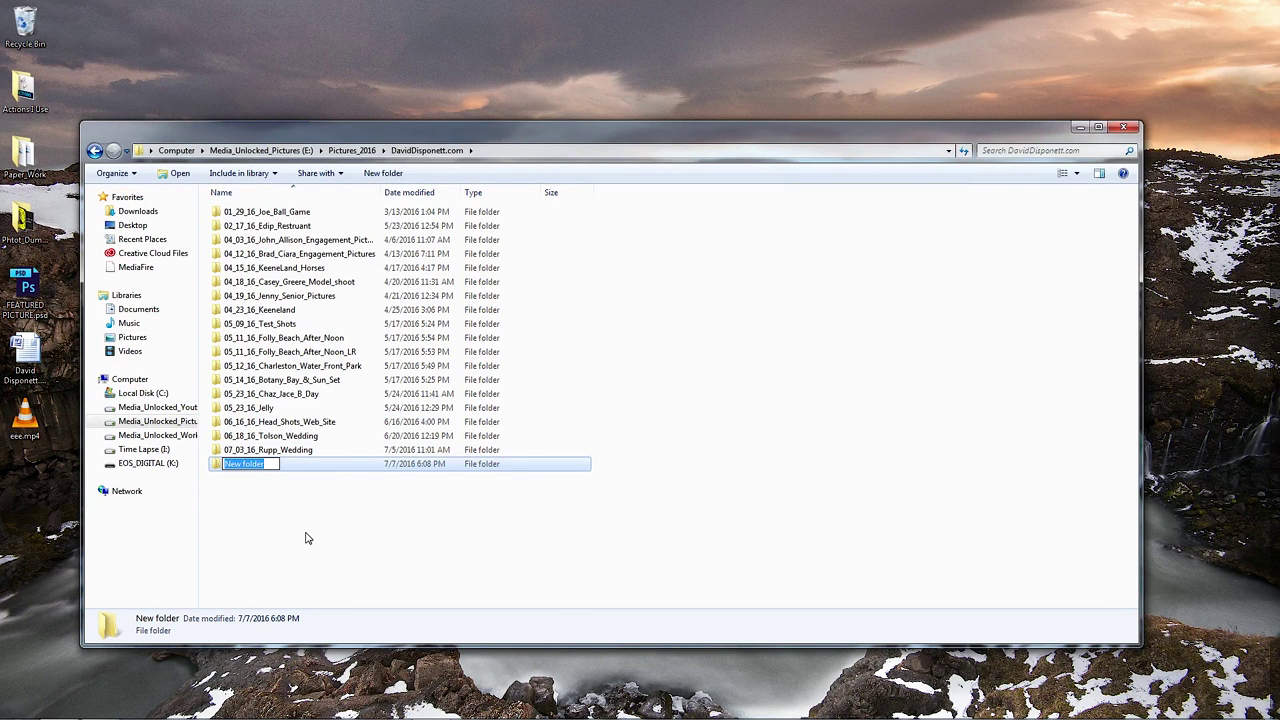
pyautogui.write('07_04_16_Rupp_Ww')
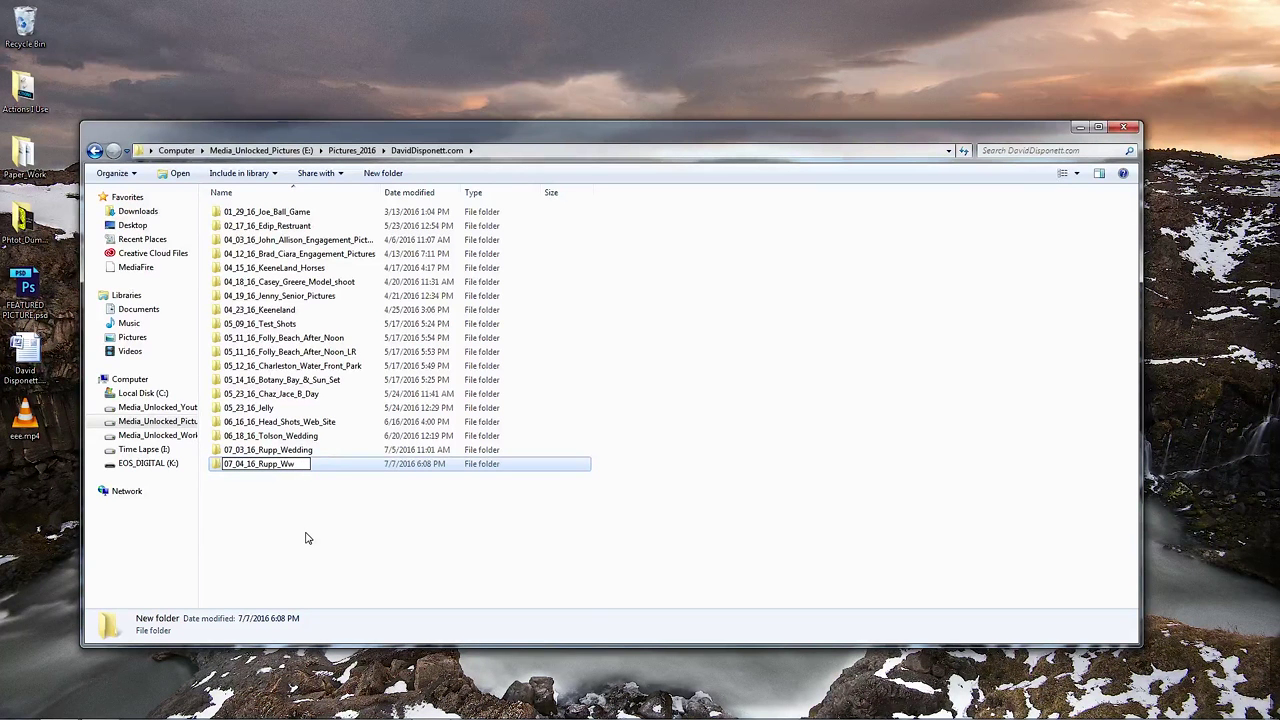
pyautogui.press('BackSpace')
pyautogui.write('edding')
pyautogui.doubleClick(289, 465)
pyautogui.hotkey('ctrl', 'c')
pyautogui.rightClick(288, 468)
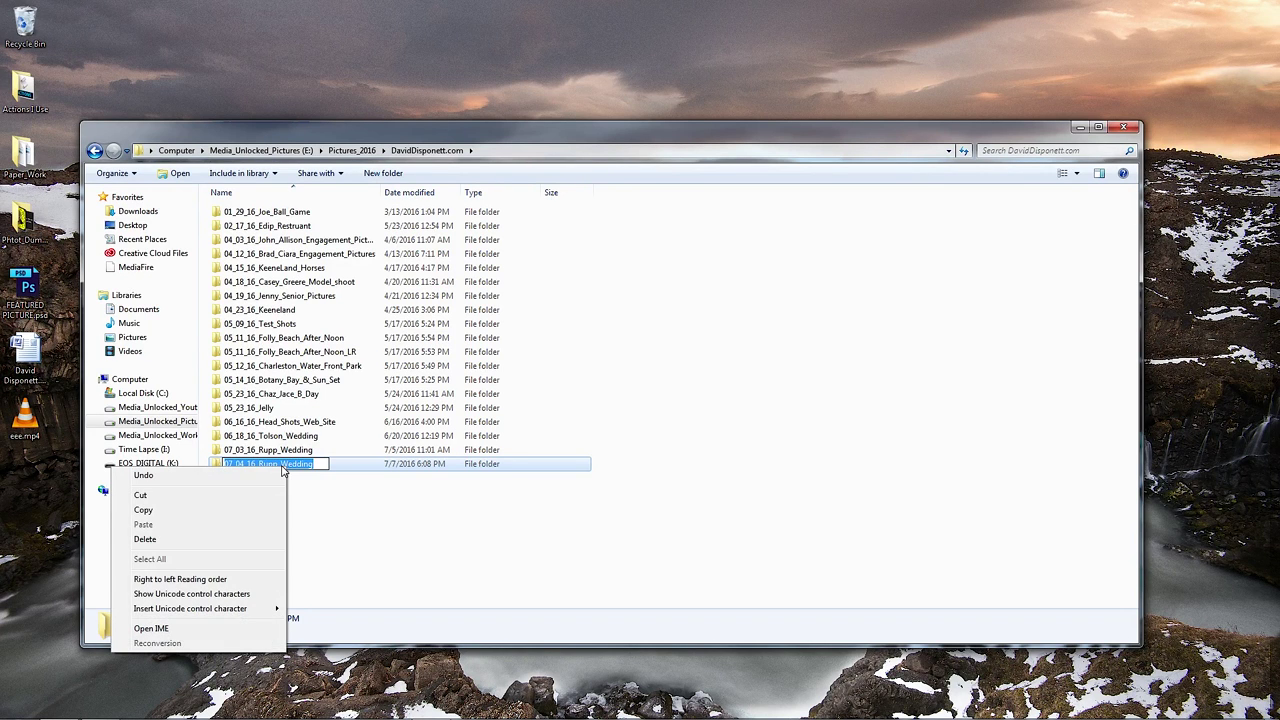
pyautogui.click(251, 512)
pyautogui.click(260, 491)
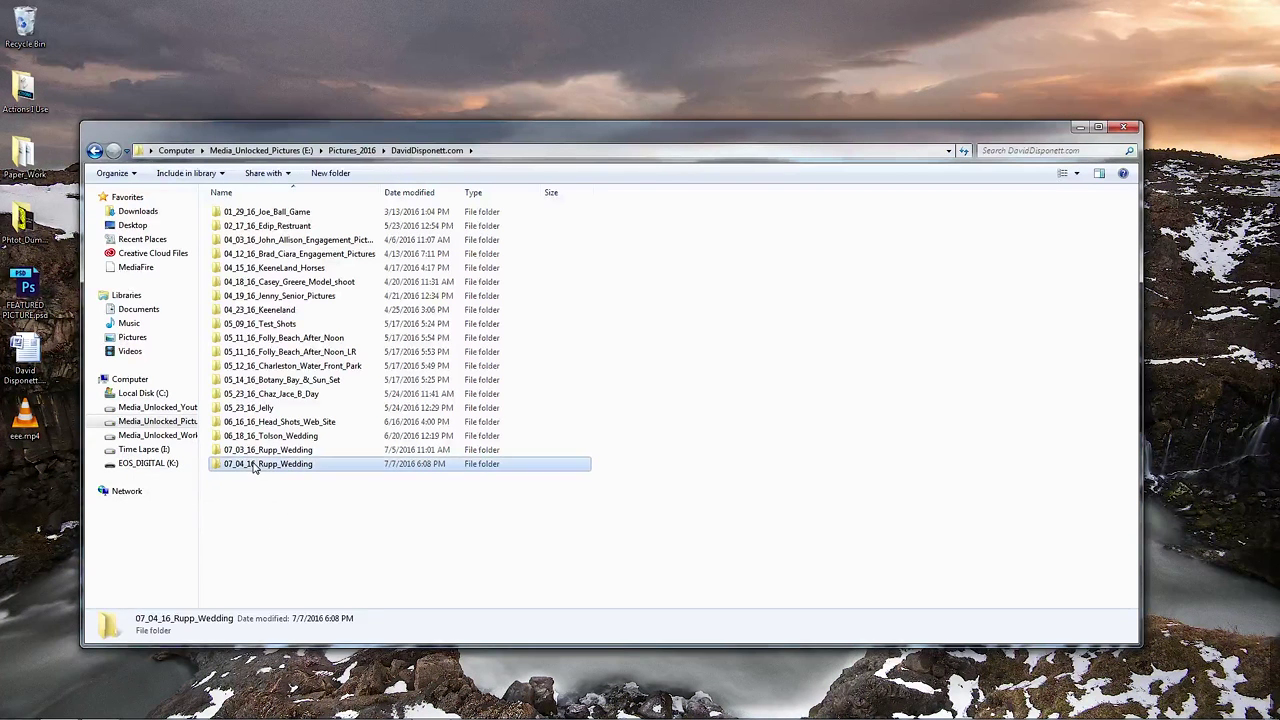
# Inside the new wedding folder, create a subfolder named with the copied name plus "_Edited".
pyautogui.doubleClick(254, 466)
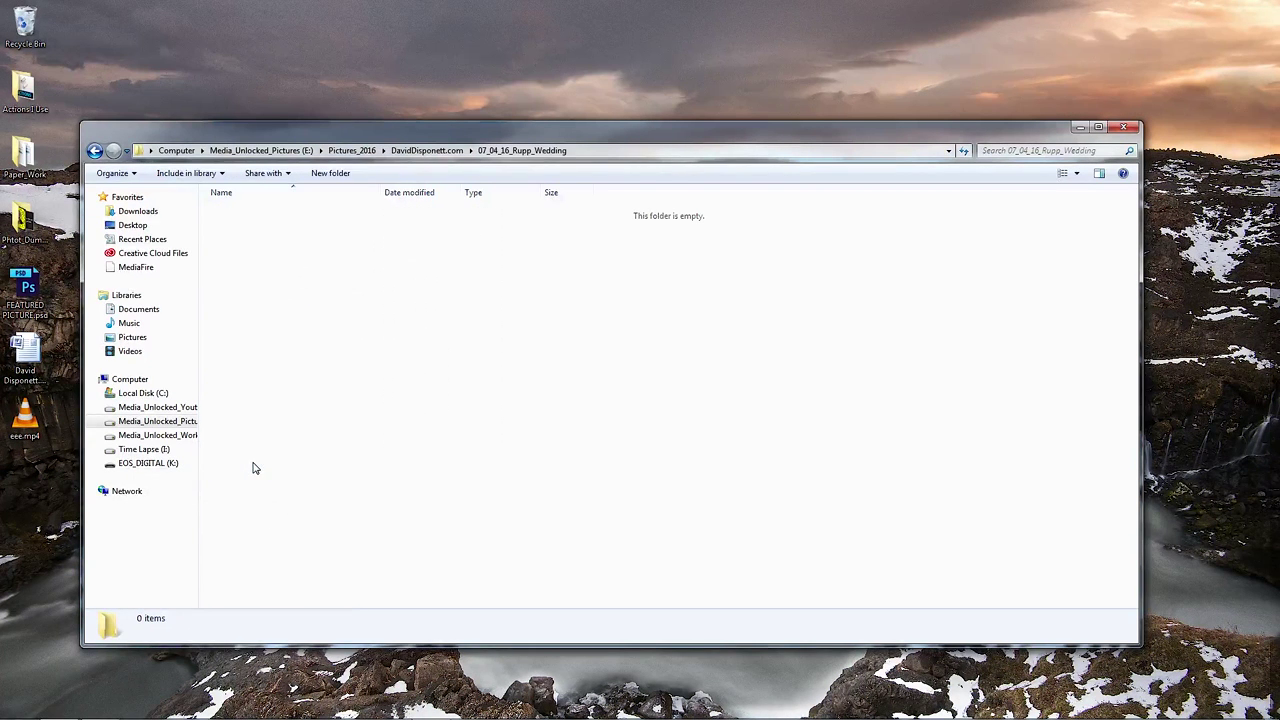
pyautogui.click(330, 173)
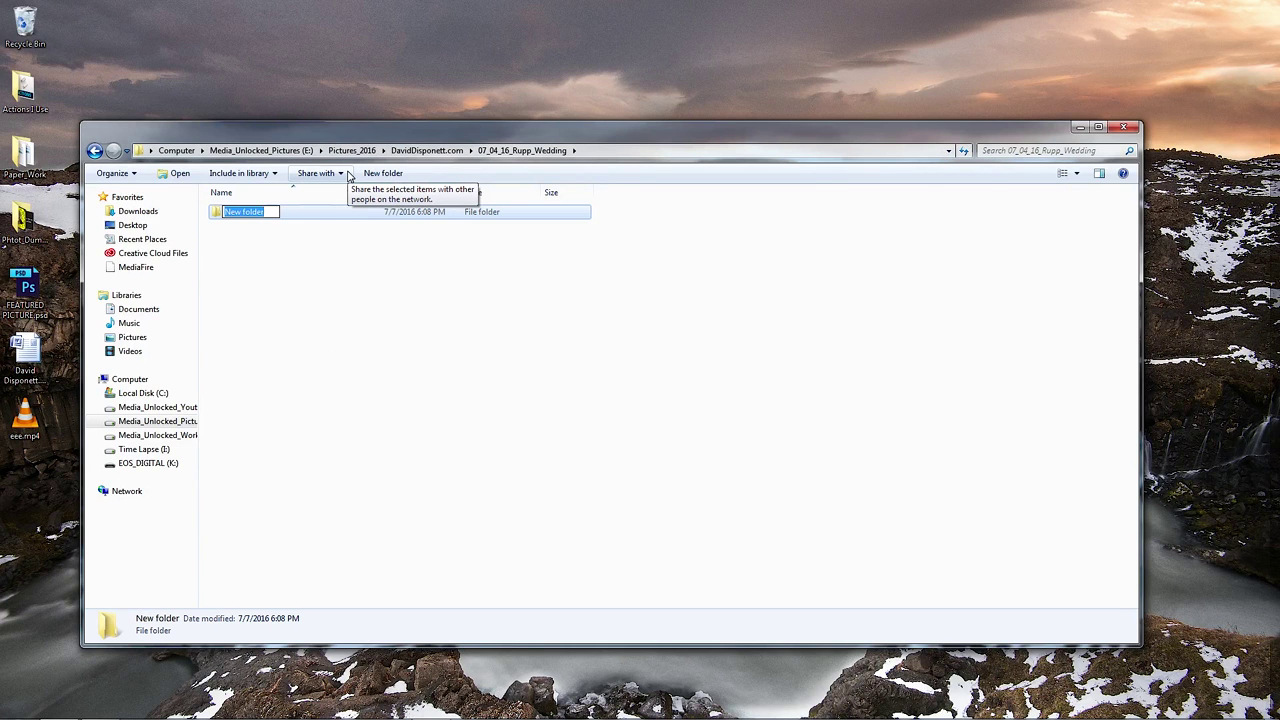
pyautogui.hotkey('ctrl', 'v')
pyautogui.write('_Ed')
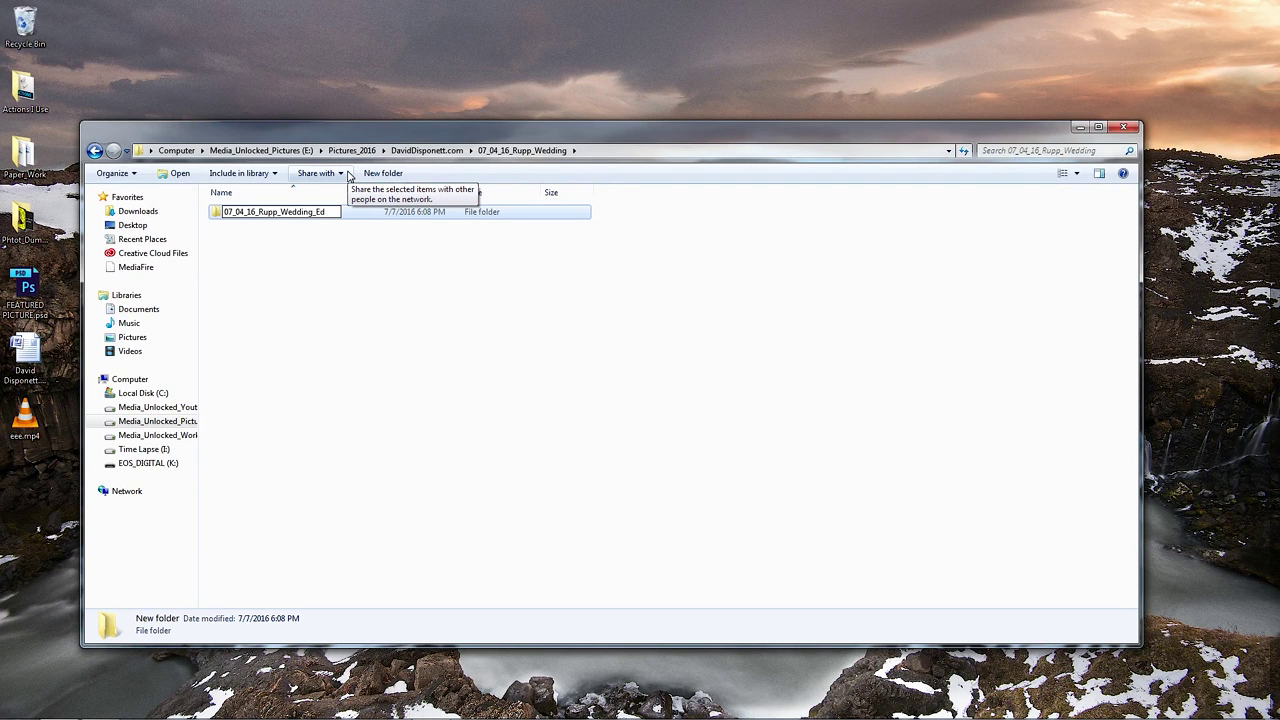
pyautogui.write('ited')
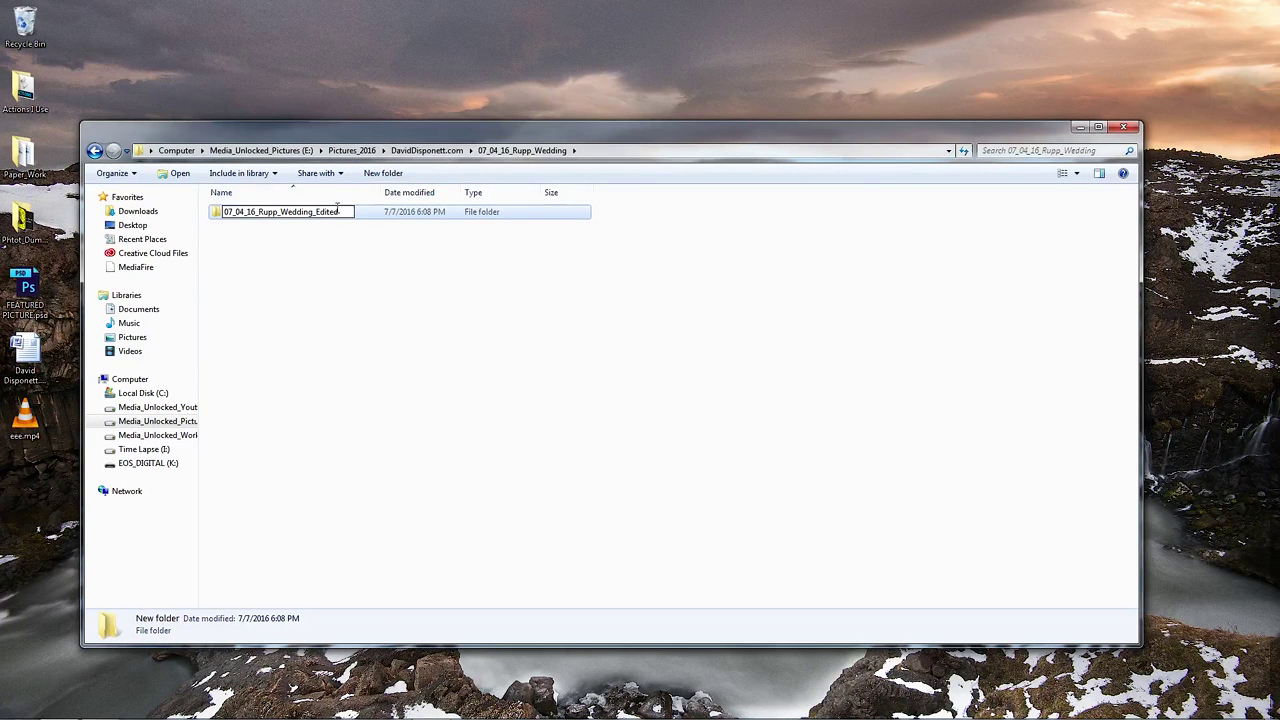
# Create a second subfolder named with the copied wedding name plus "_Raw", and copy that full name.
pyautogui.click(371, 178)
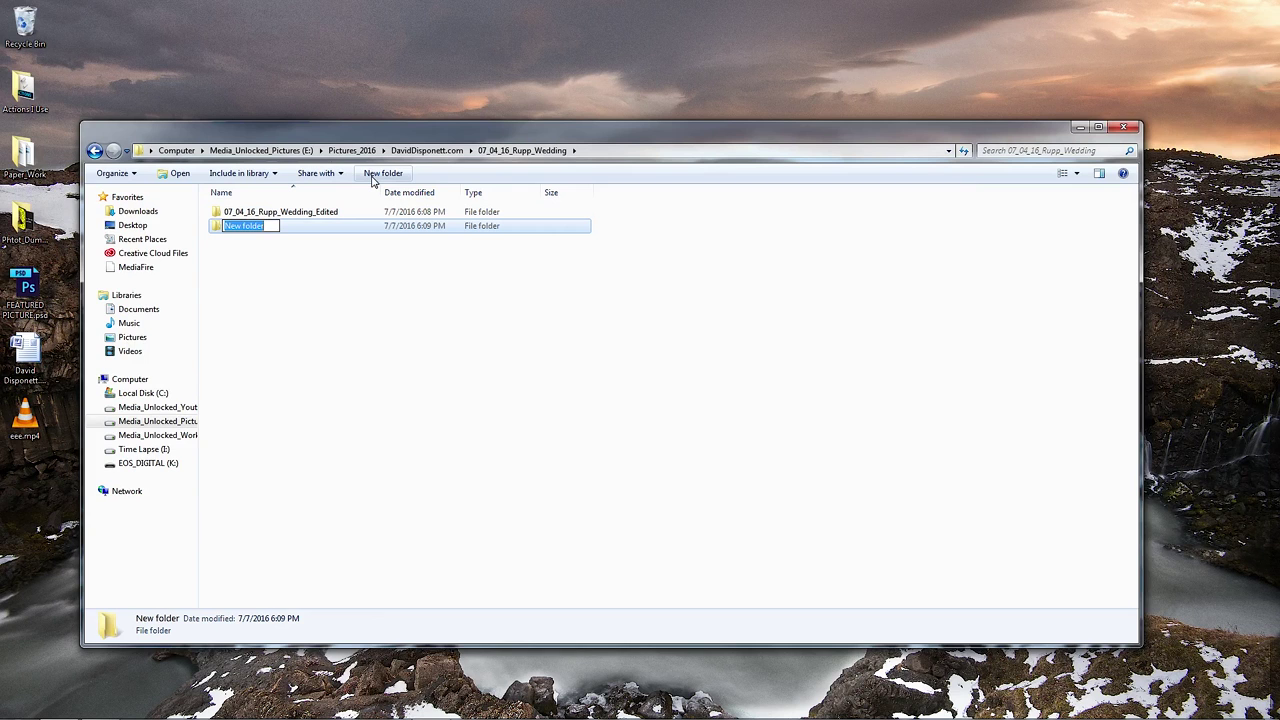
pyautogui.hotkey('ctrl', 'v')
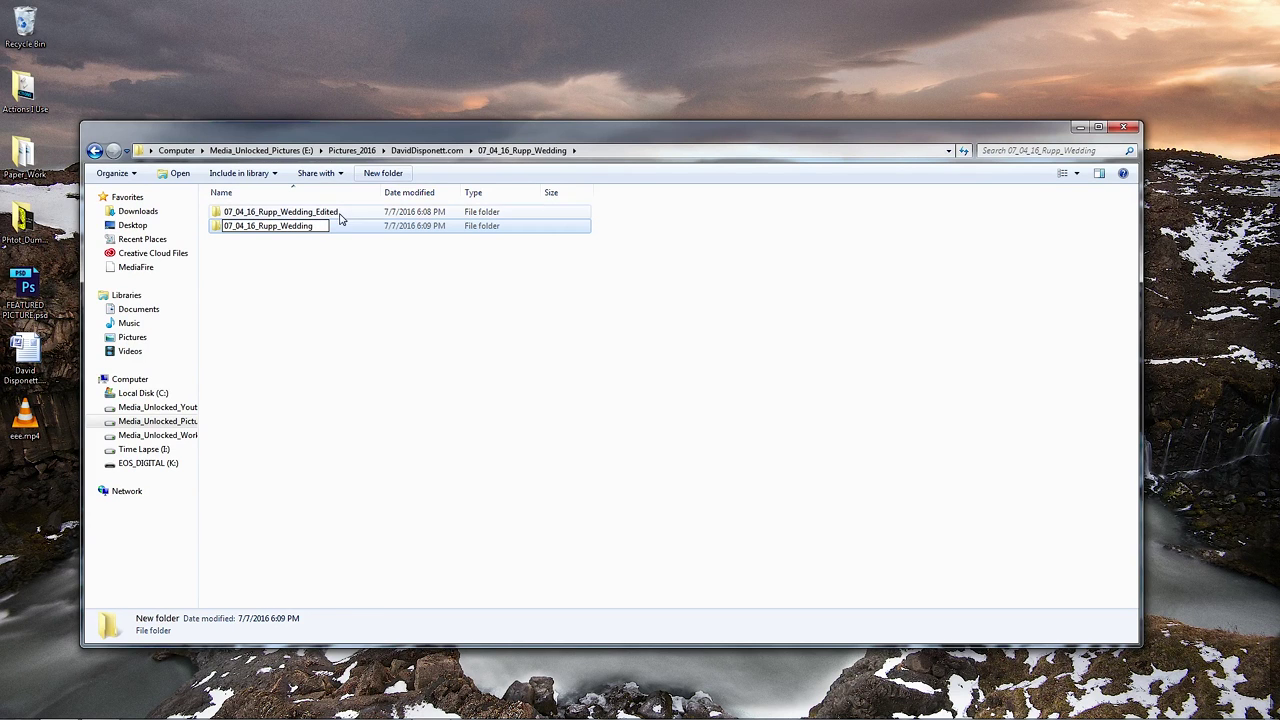
pyautogui.write('_Raw')
pyautogui.doubleClick(311, 226)
pyautogui.rightClick(311, 226)
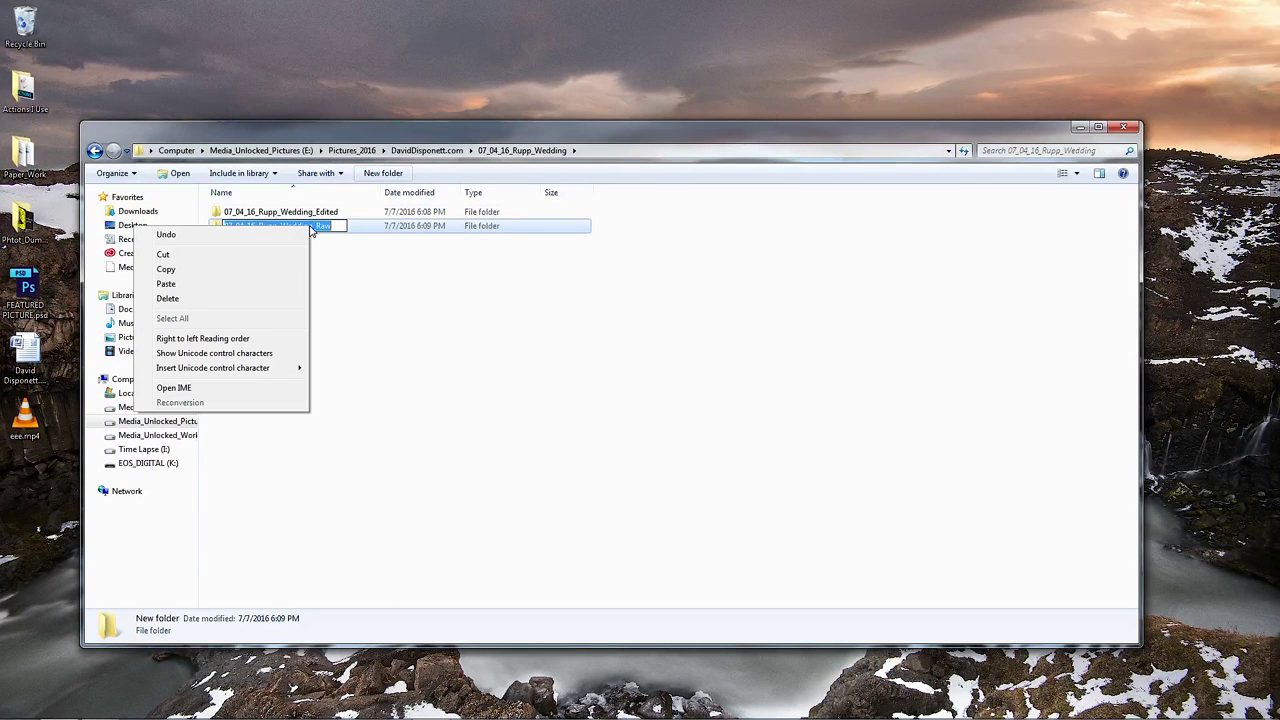
pyautogui.click(256, 270)
pyautogui.click(262, 273)
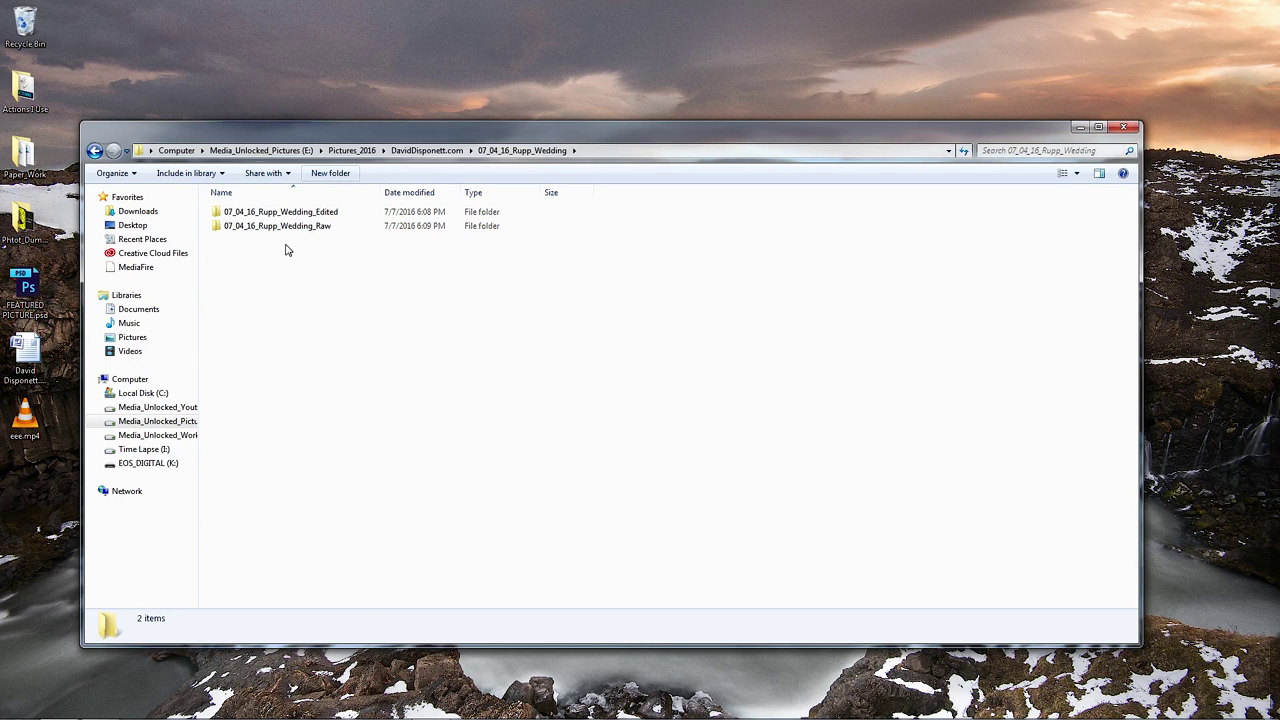
# Inside the Raw subfolder, create a camera folder named with the copied Raw name plus "_6D".
pyautogui.doubleClick(285, 228)
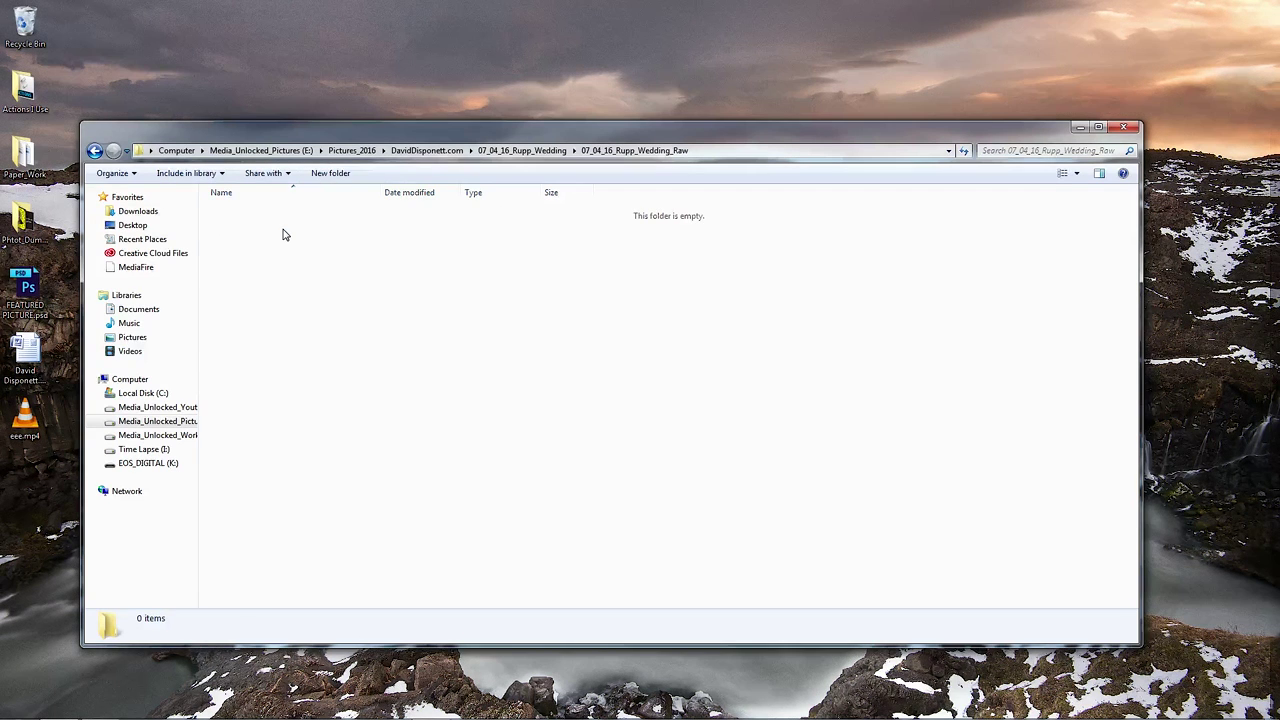
pyautogui.click(322, 174)
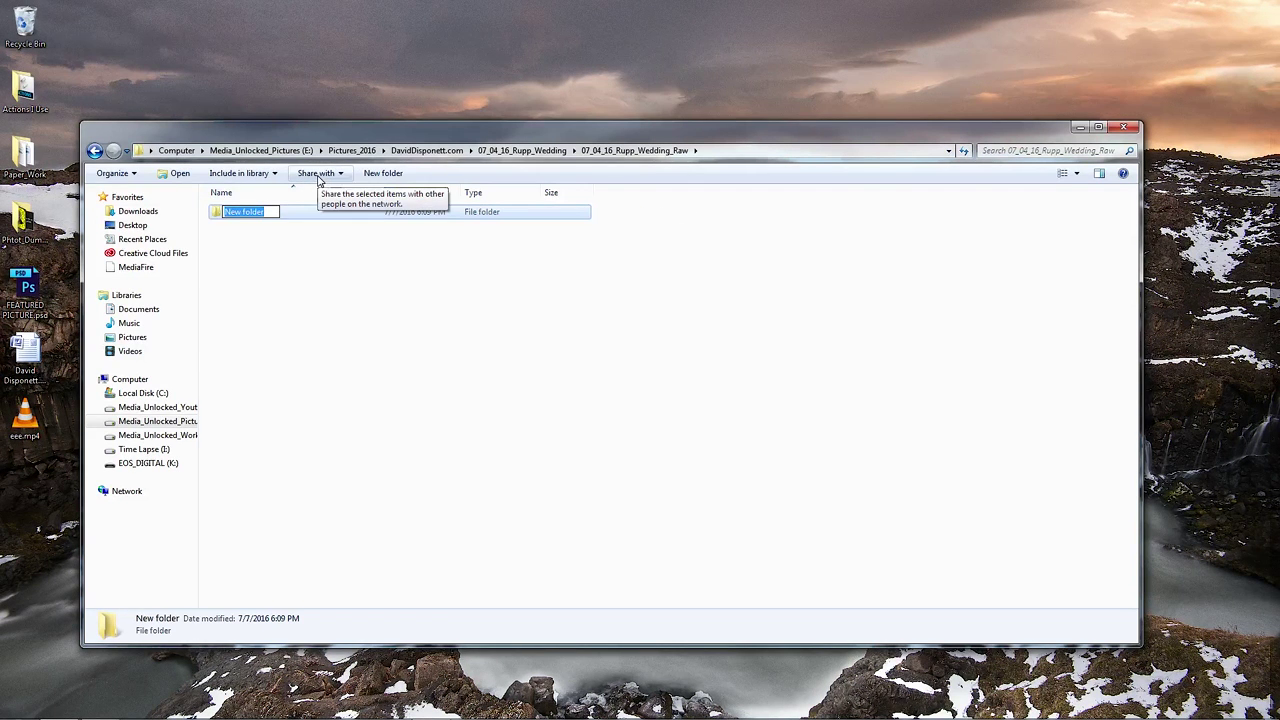
pyautogui.hotkey('ctrl', 'v')
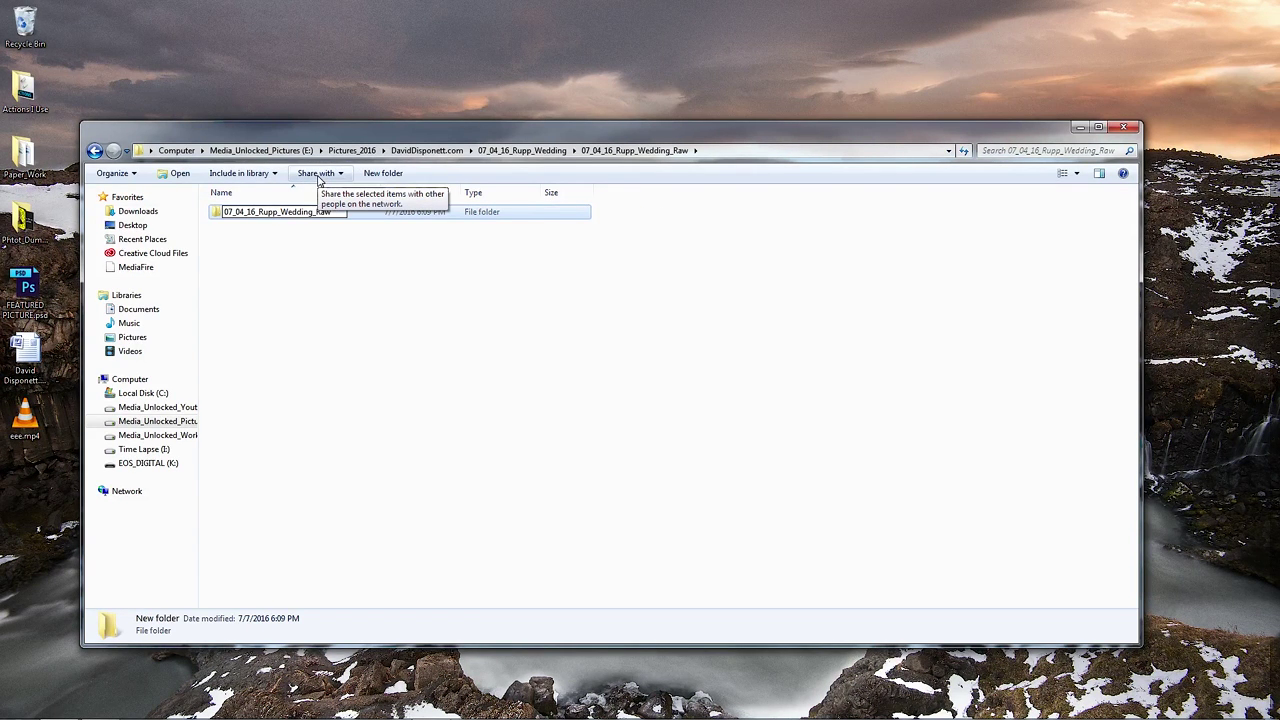
pyautogui.write('_^D')
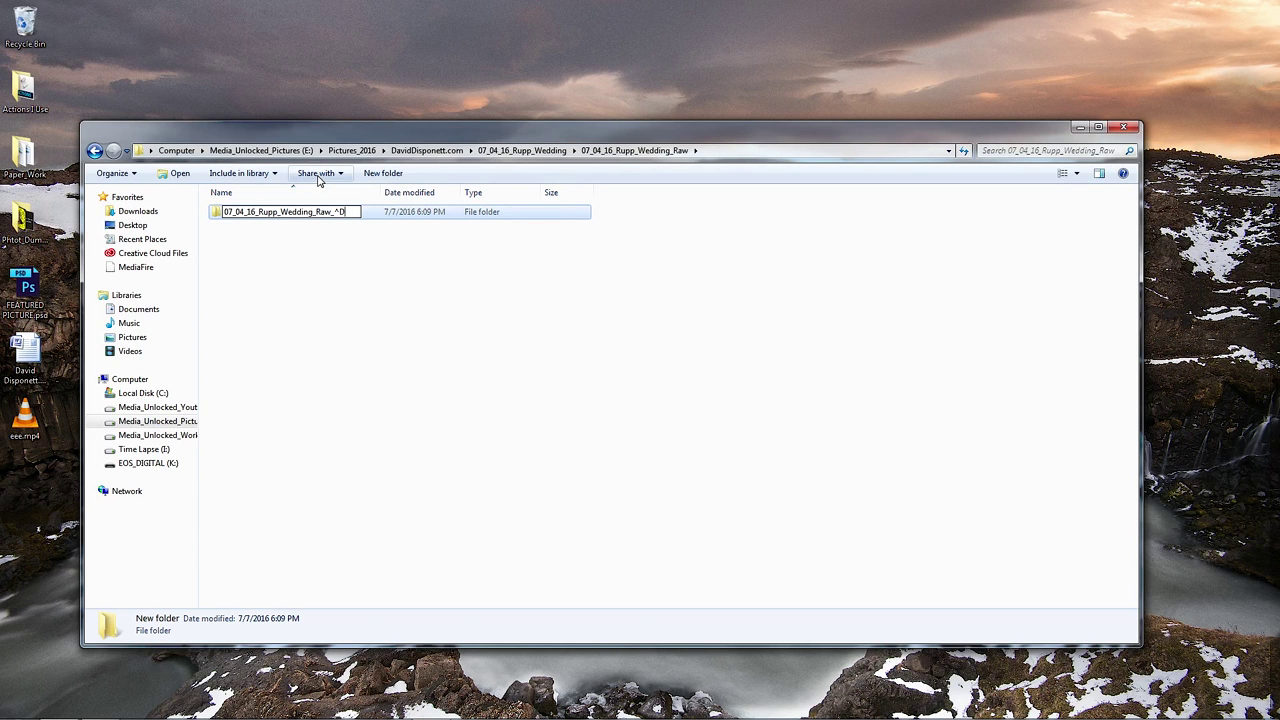
pyautogui.press('BackSpace')
pyautogui.press('BackSpace')
pyautogui.write('6D')
pyautogui.press('Return')
# Add a second camera folder beside the 6D one, using the copied Raw name plus "_T3I".
pyautogui.click(371, 178)
pyautogui.hotkey('ctrl', 'v')
pyautogui.write('_T3')
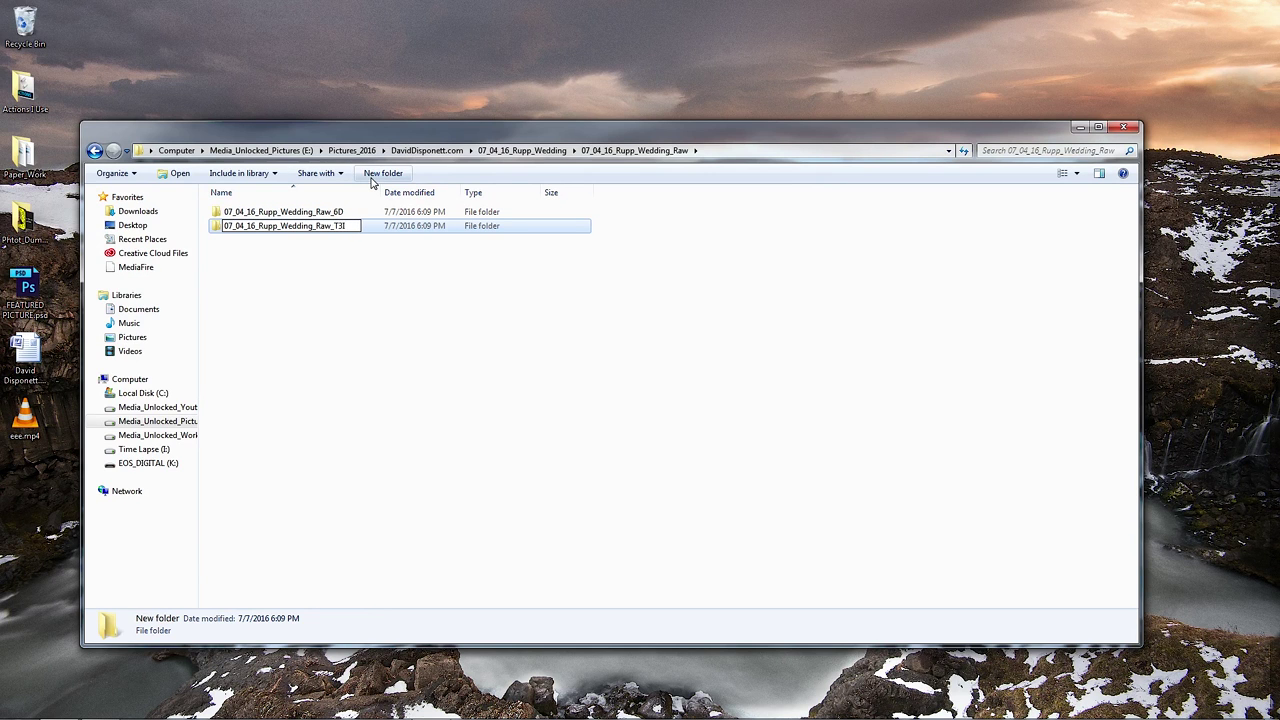
pyautogui.write('I')
# Add a third camera folder using the copied Raw name plus "_7D_MK_II".
pyautogui.click(371, 178)
pyautogui.hotkey('ctrl', 'v')
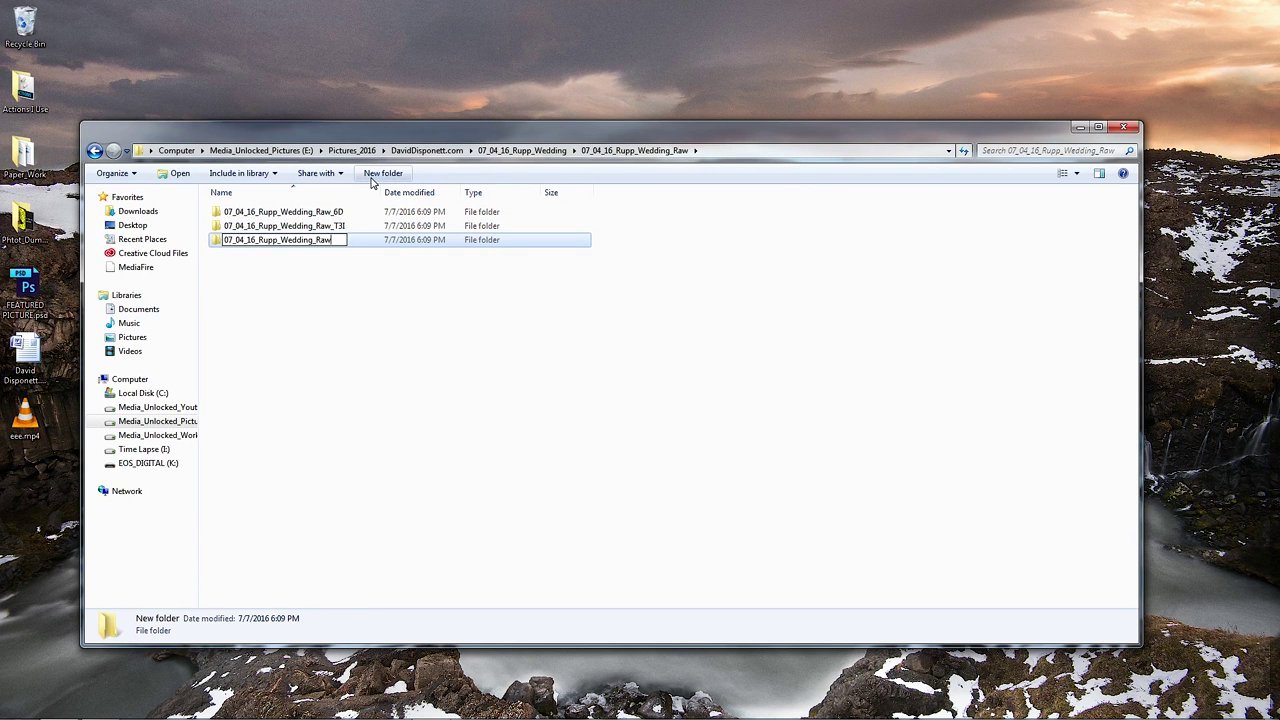
pyautogui.write('_7D_MK_II')
pyautogui.click(365, 341)
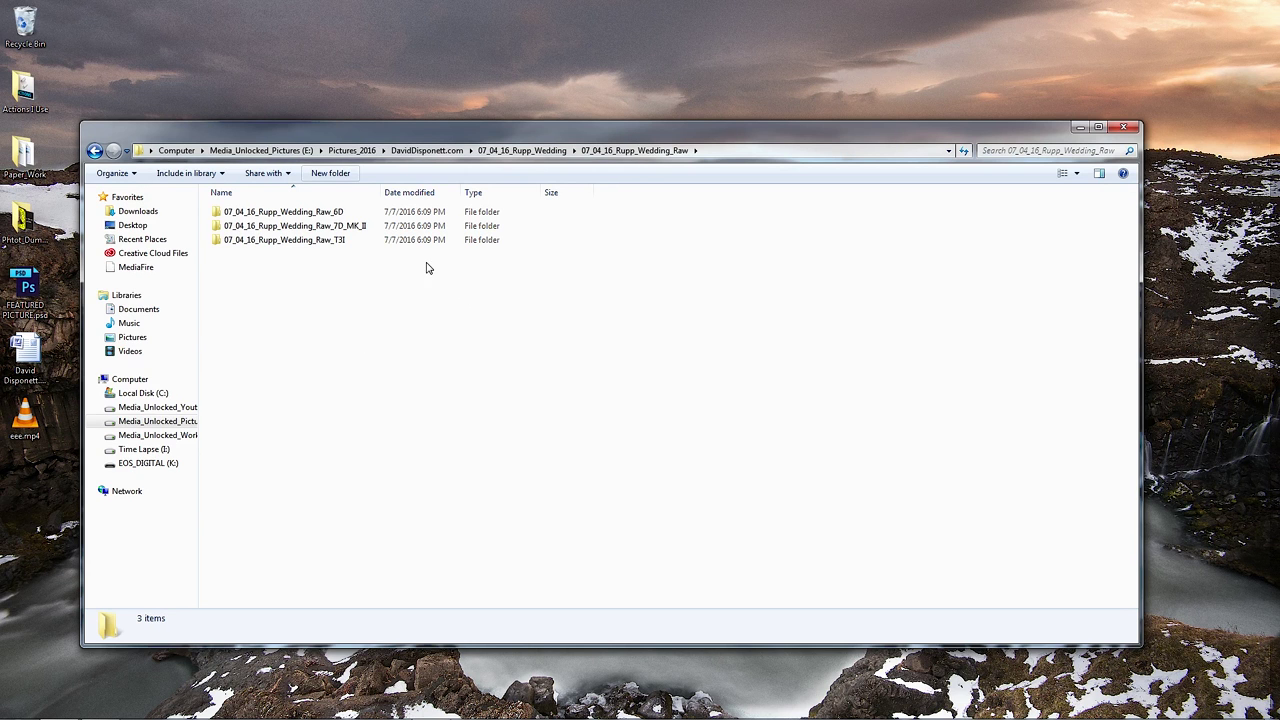
# Copy the photos _MG_0001.CR2 through _MG_0072.CR2 from DCIM > 101CANON on the EOS_DIGITAL (K:) card.
pyautogui.click(176, 150)
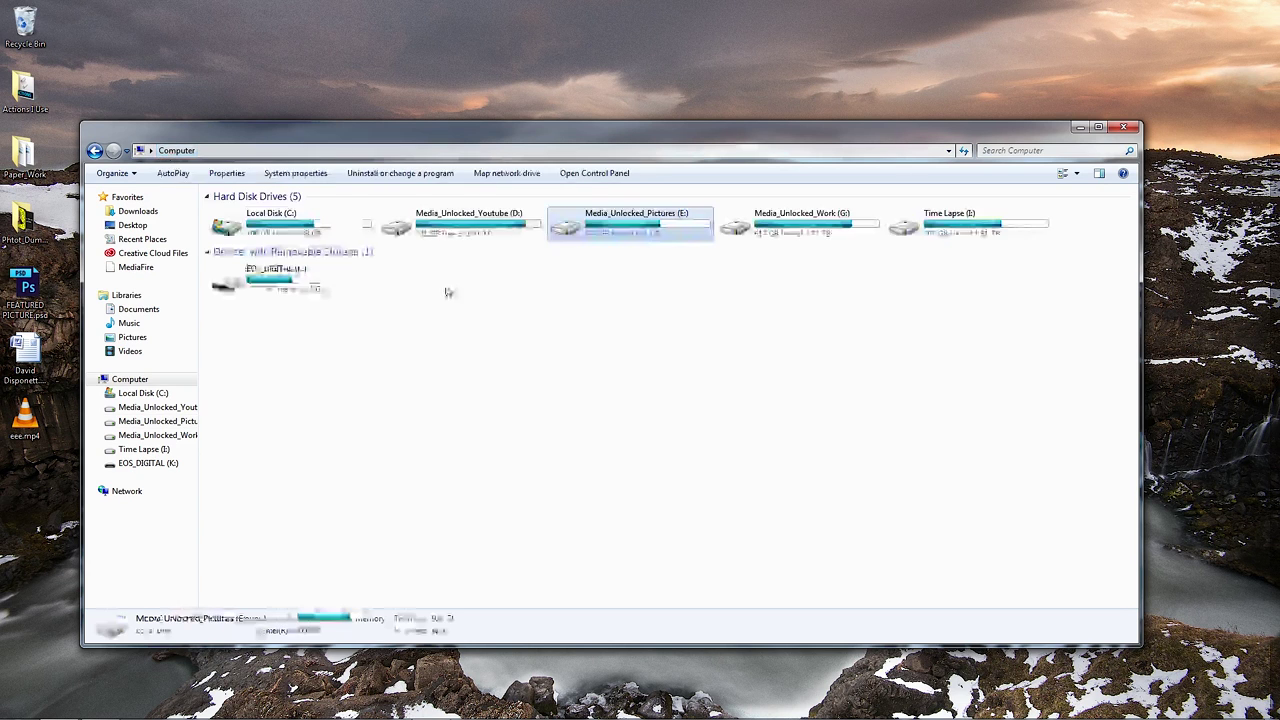
pyautogui.doubleClick(300, 284)
pyautogui.doubleClick(300, 284)
pyautogui.doubleClick(268, 228)
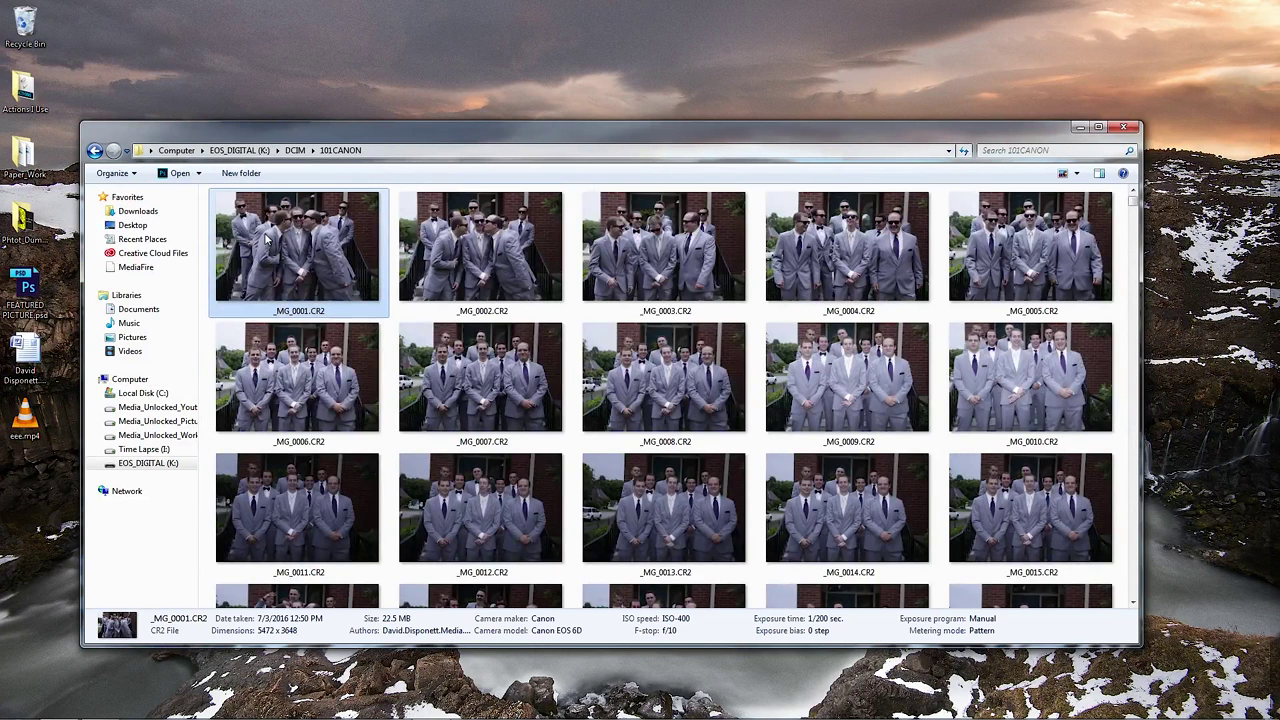
pyautogui.scroll(-15, 818, 455)
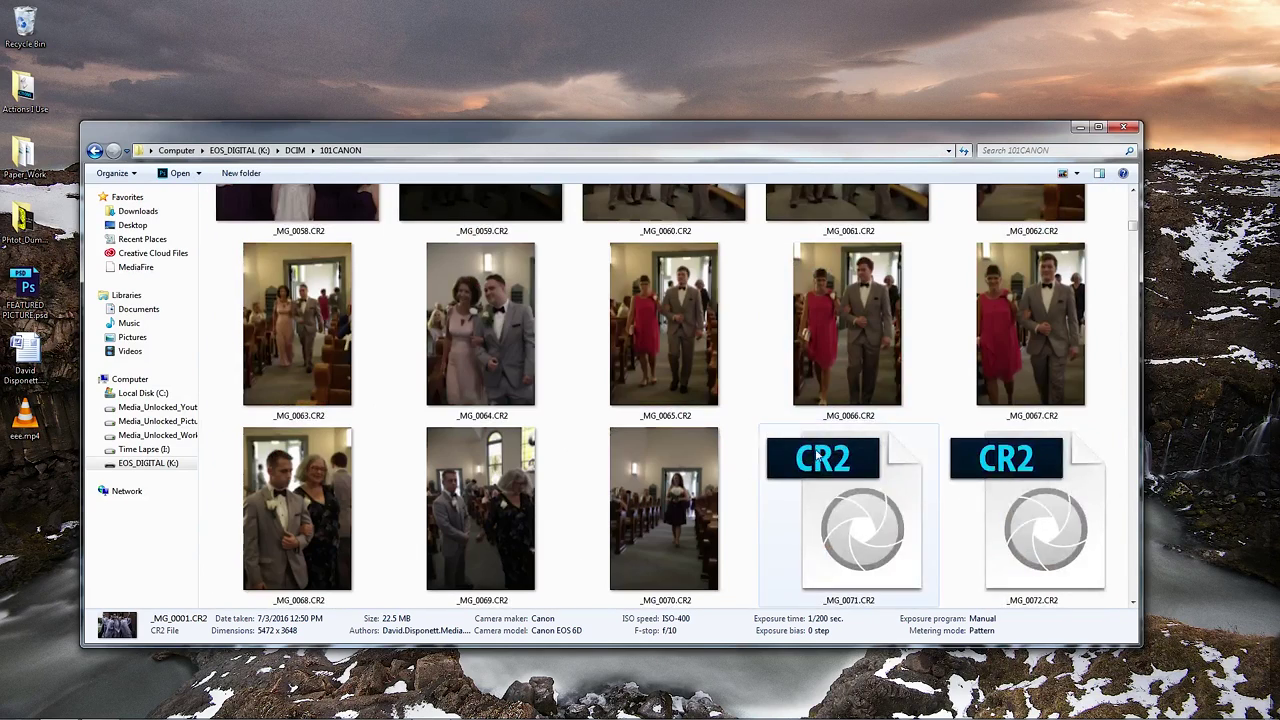
pyautogui.hotkey('ctrl', 'a')
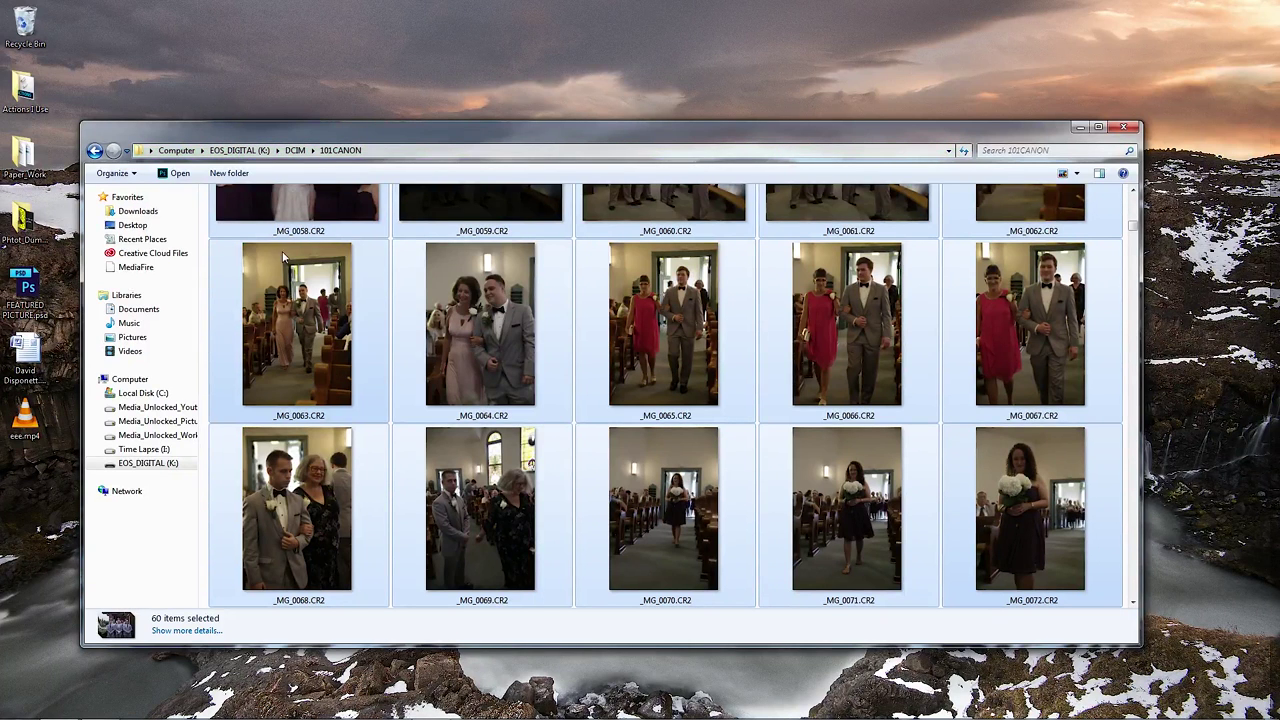
# Paste the copied photos into the 07_04_16 wedding's Raw 6D folder on the Media_Unlocked_Pictures (E:) drive.
pyautogui.click(176, 150)
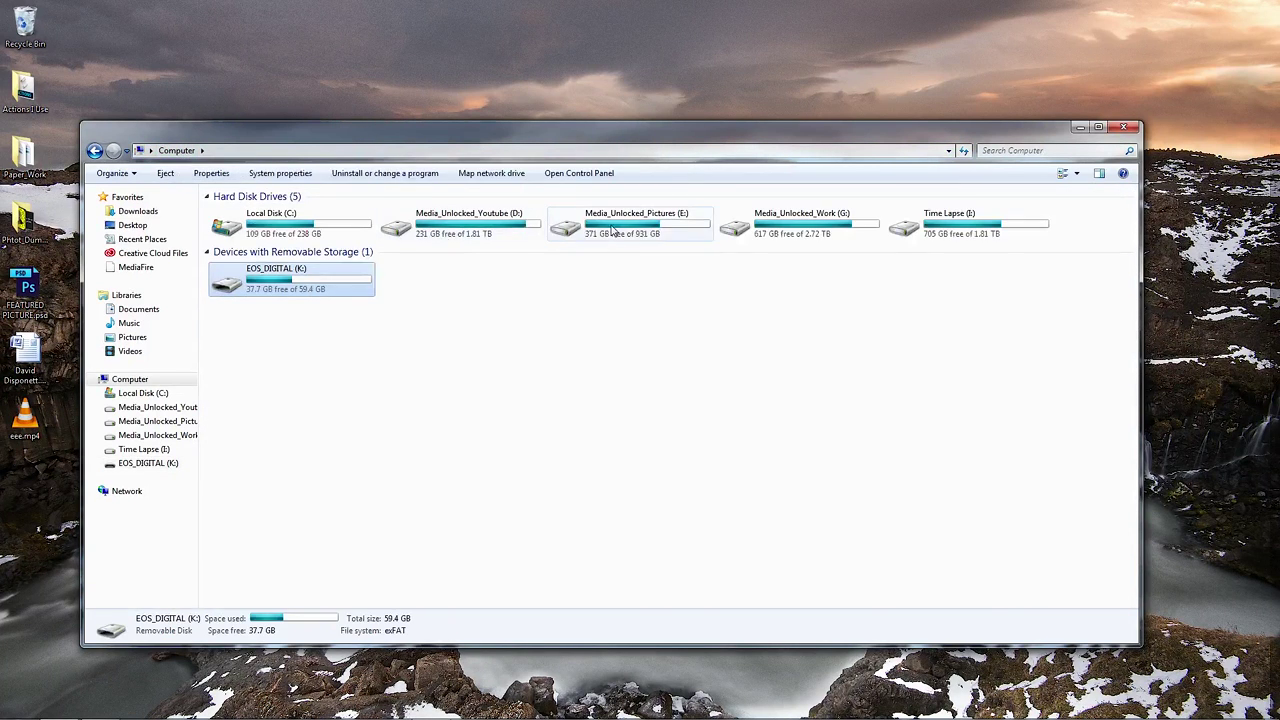
pyautogui.doubleClick(613, 230)
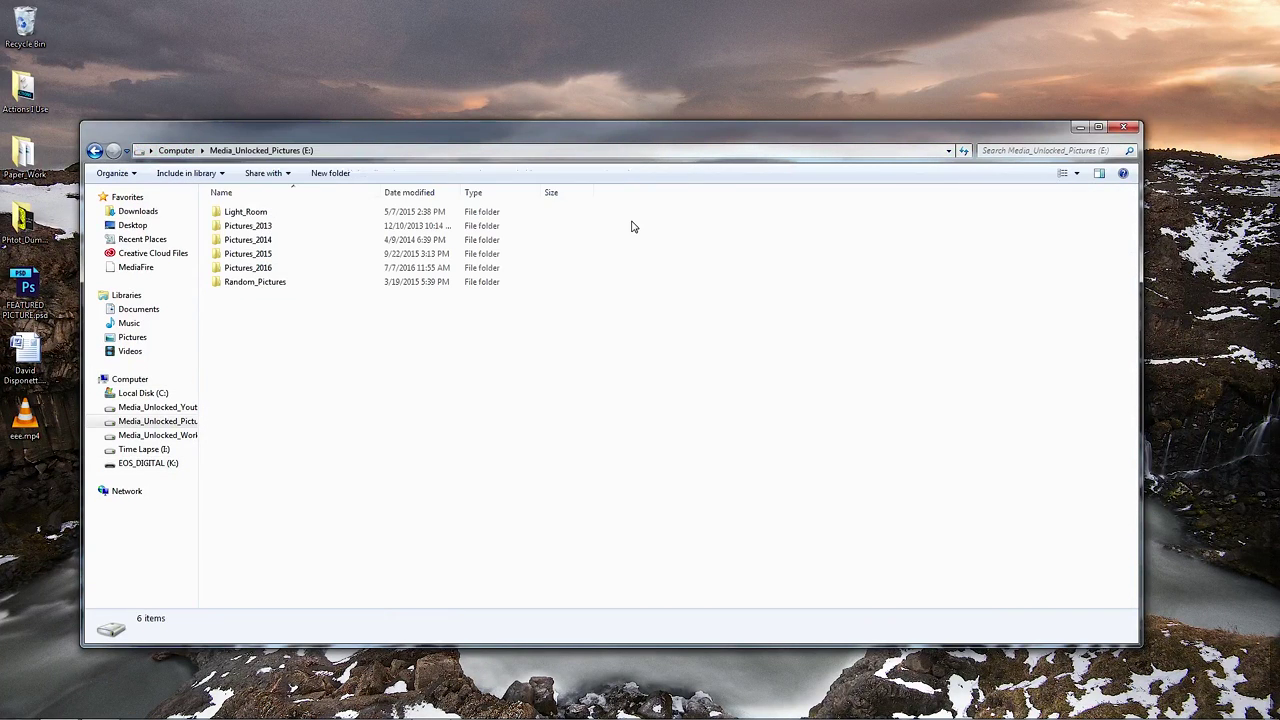
pyautogui.doubleClick(262, 268)
pyautogui.doubleClick(258, 228)
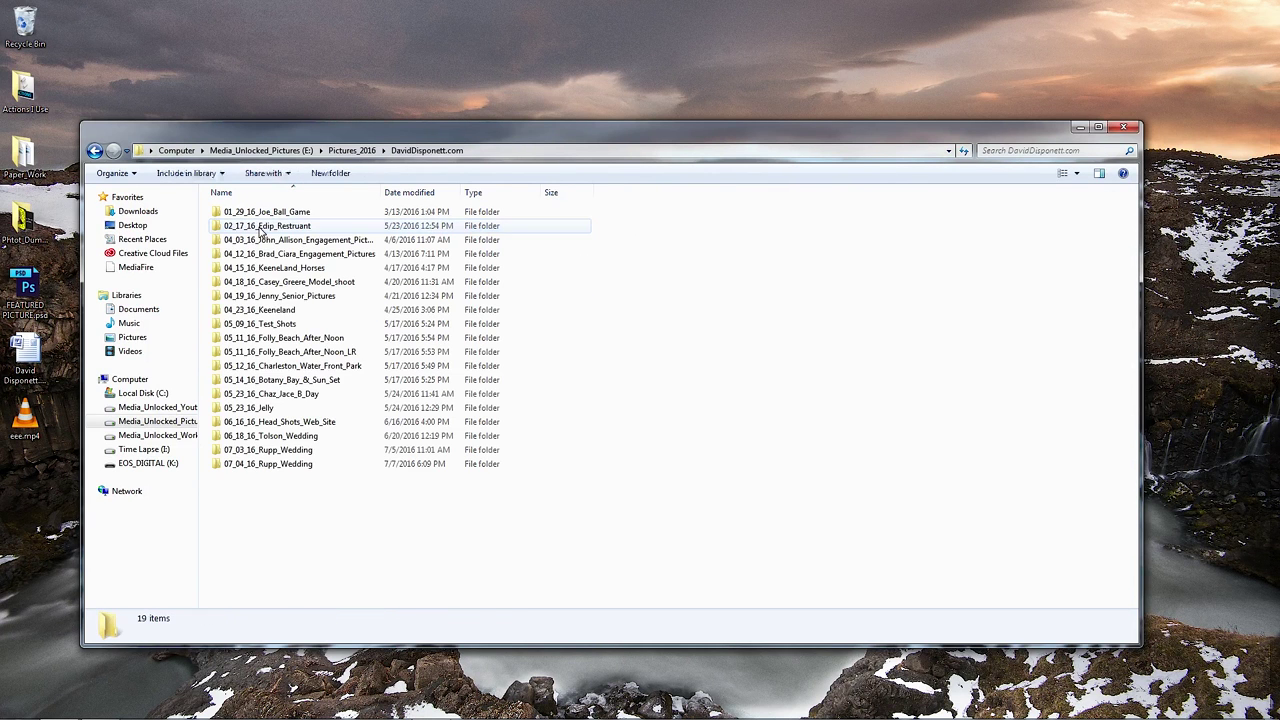
pyautogui.doubleClick(284, 467)
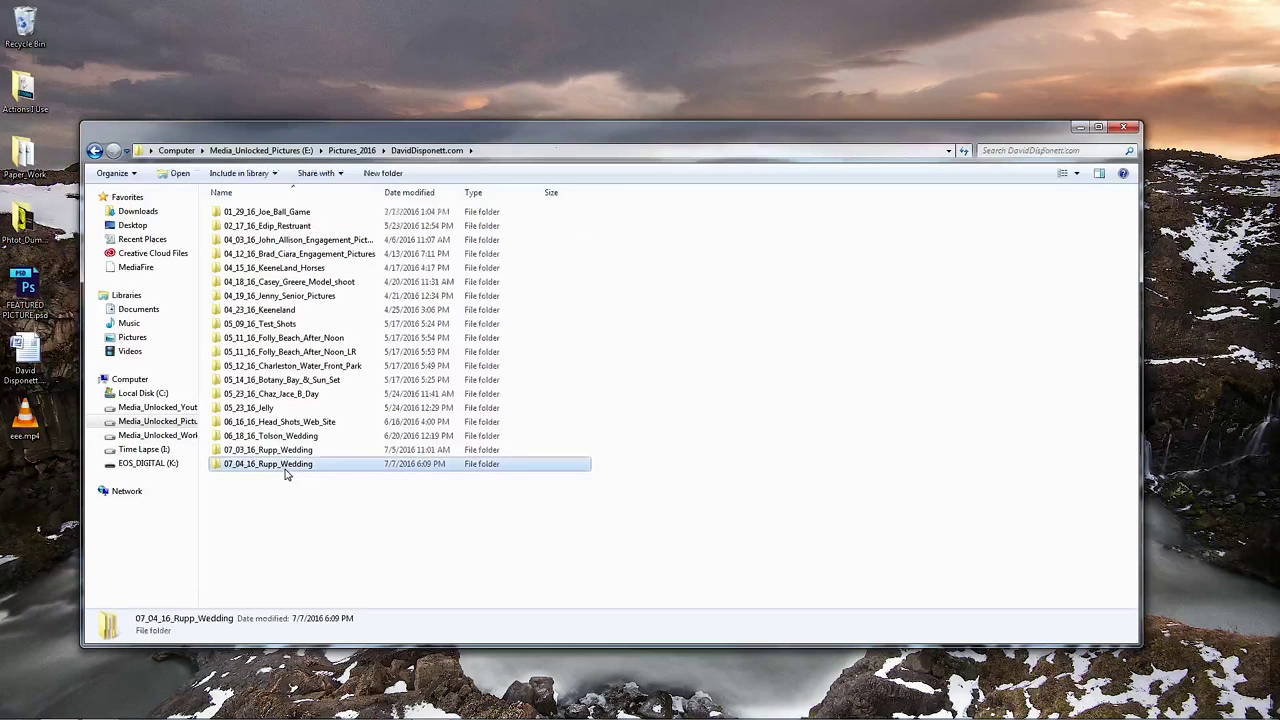
pyautogui.doubleClick(275, 227)
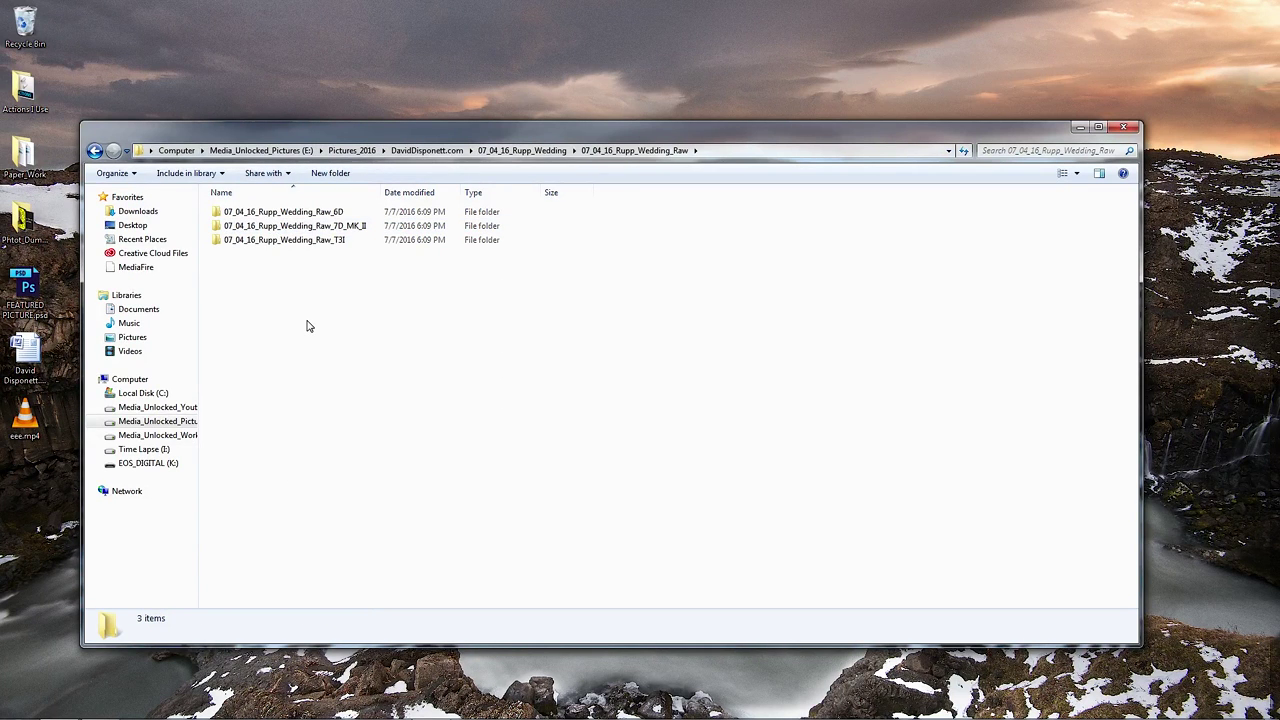
pyautogui.doubleClick(262, 213)
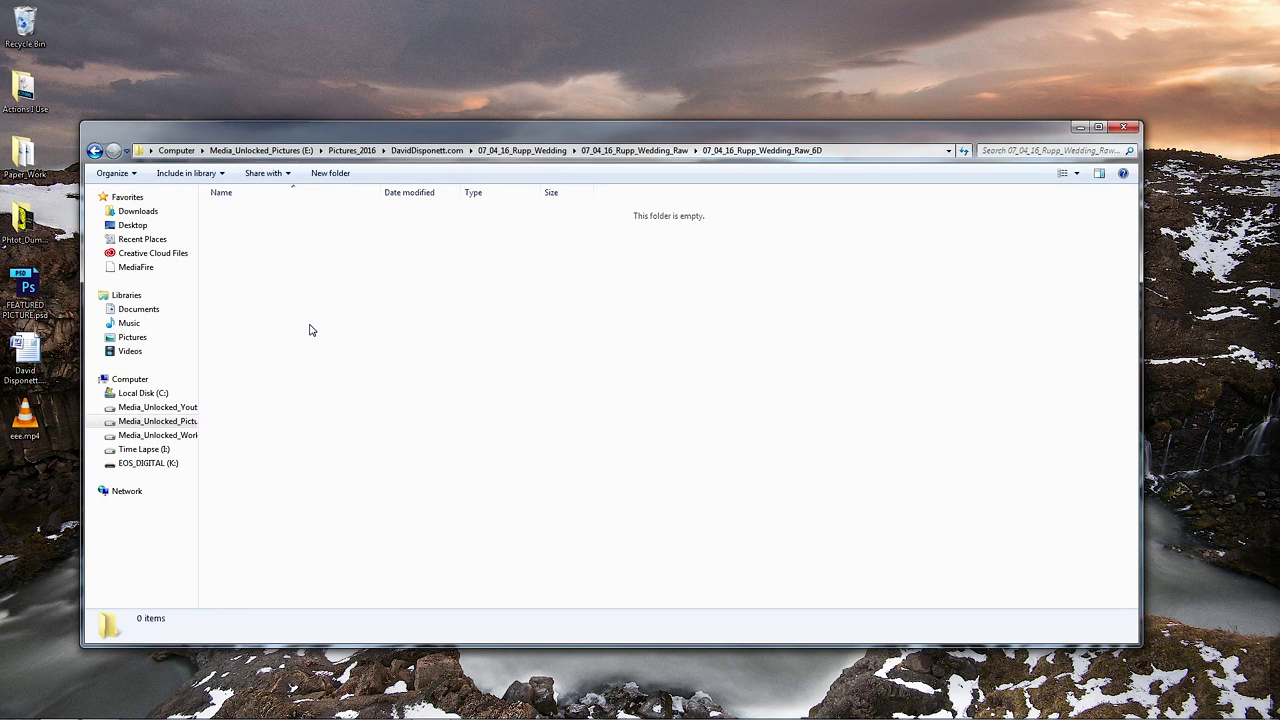
pyautogui.hotkey('ctrl', 'v')
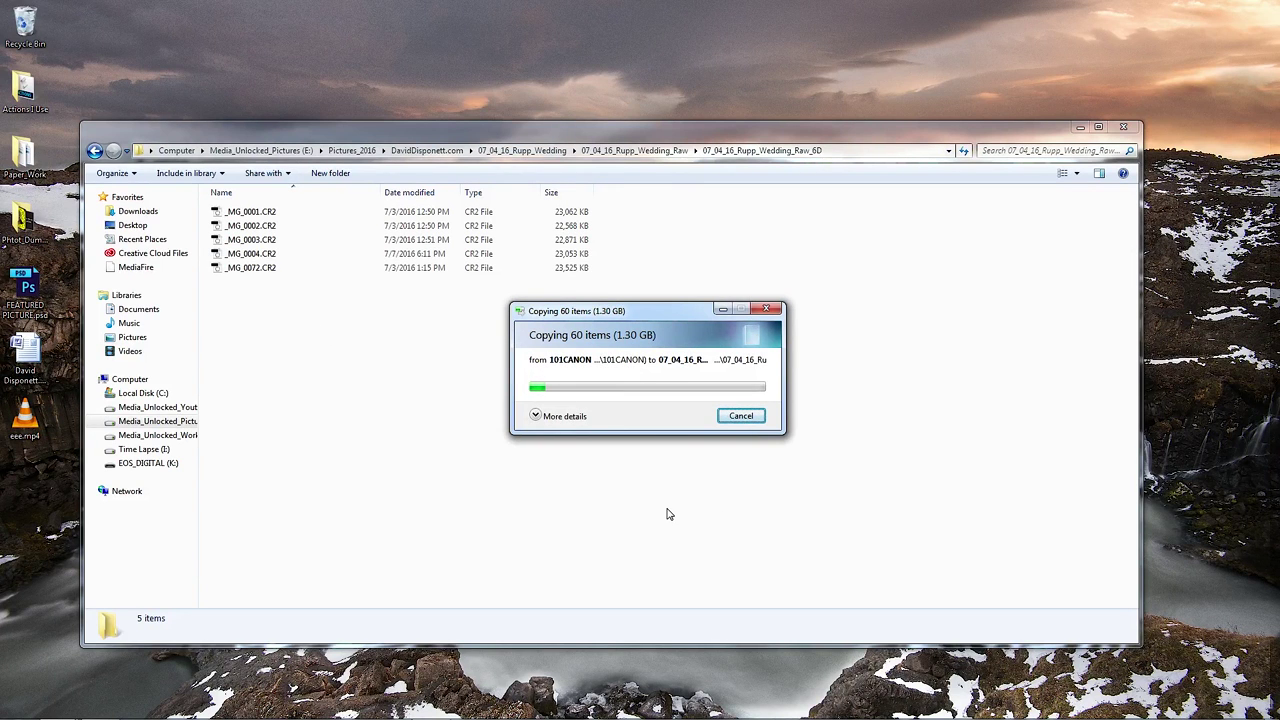
# Switch to Adobe Lightroom while the photos are copying.
pyautogui.moveTo(400, 712)
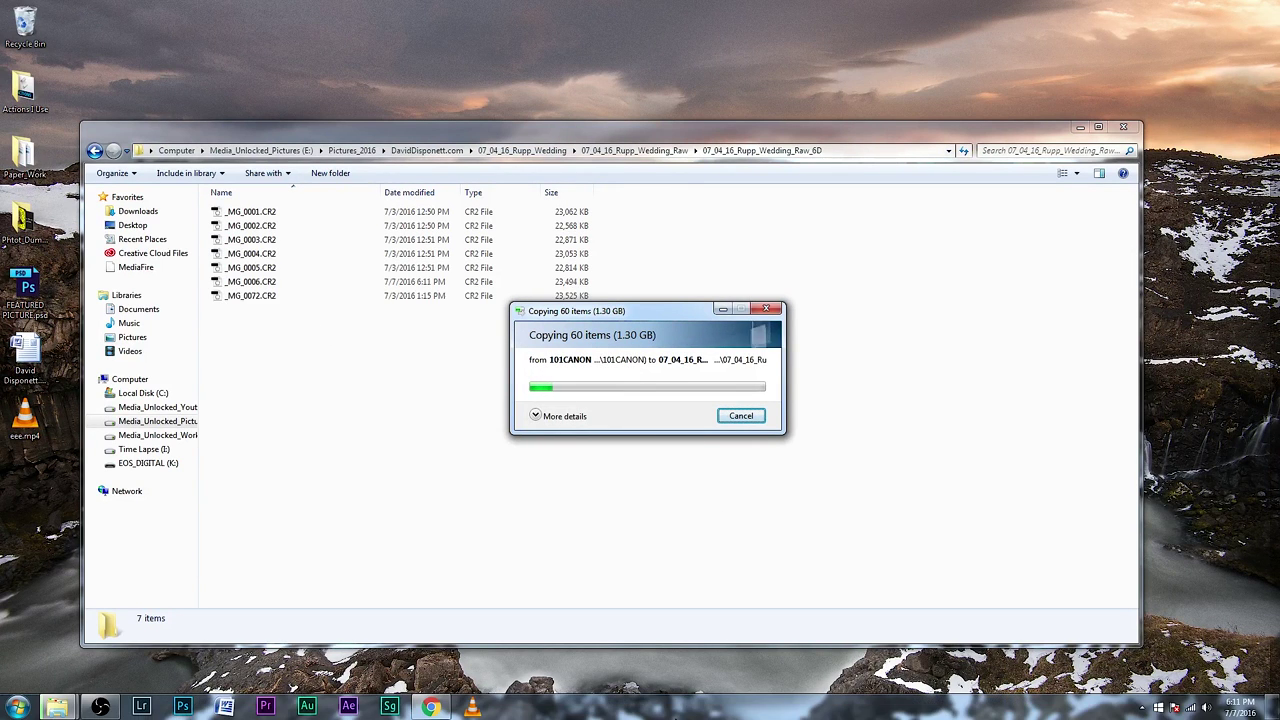
pyautogui.click(145, 707)
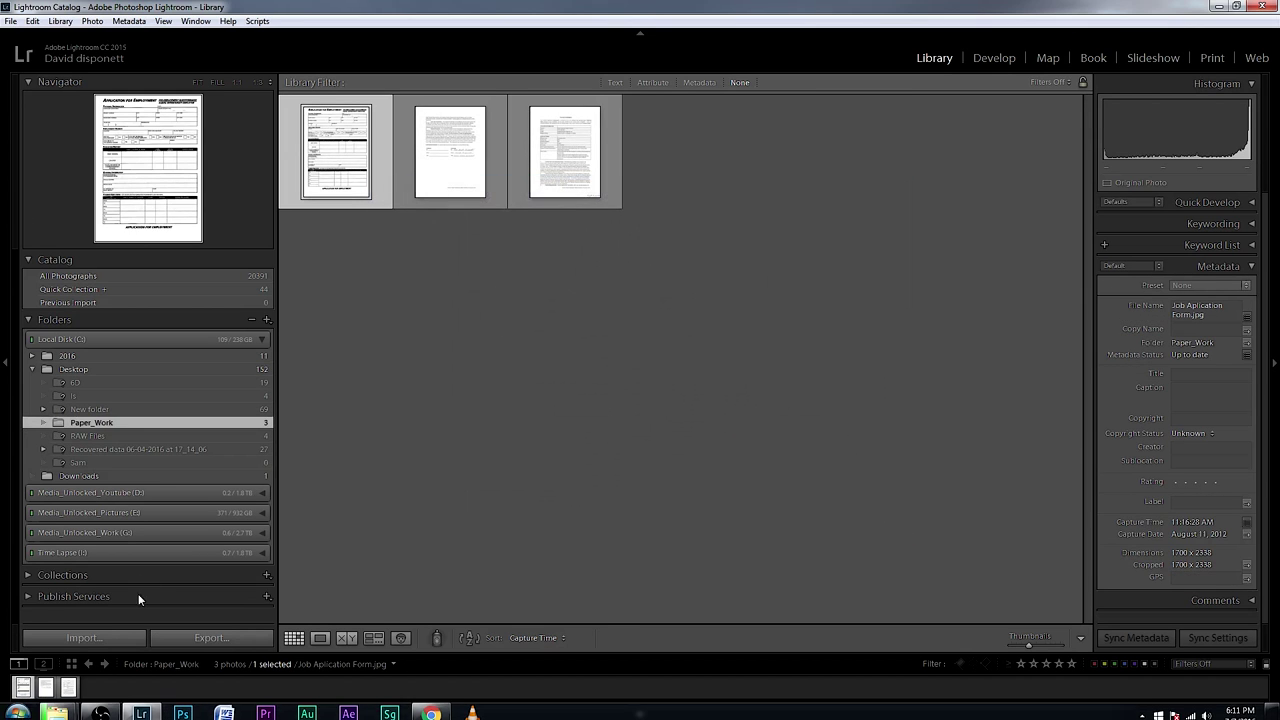
# Start importing photos from the EOS_DIGITAL card and set the previews built on import to 1:1.
pyautogui.click(109, 638)
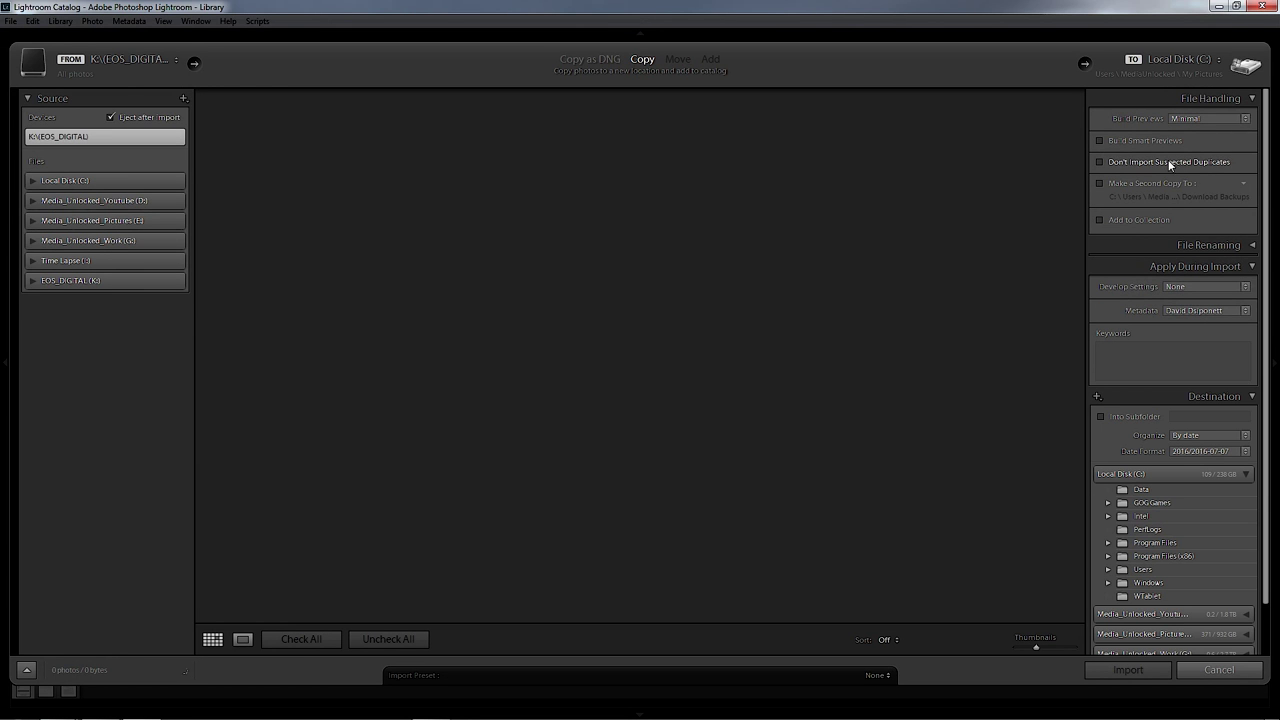
pyautogui.click(1182, 120)
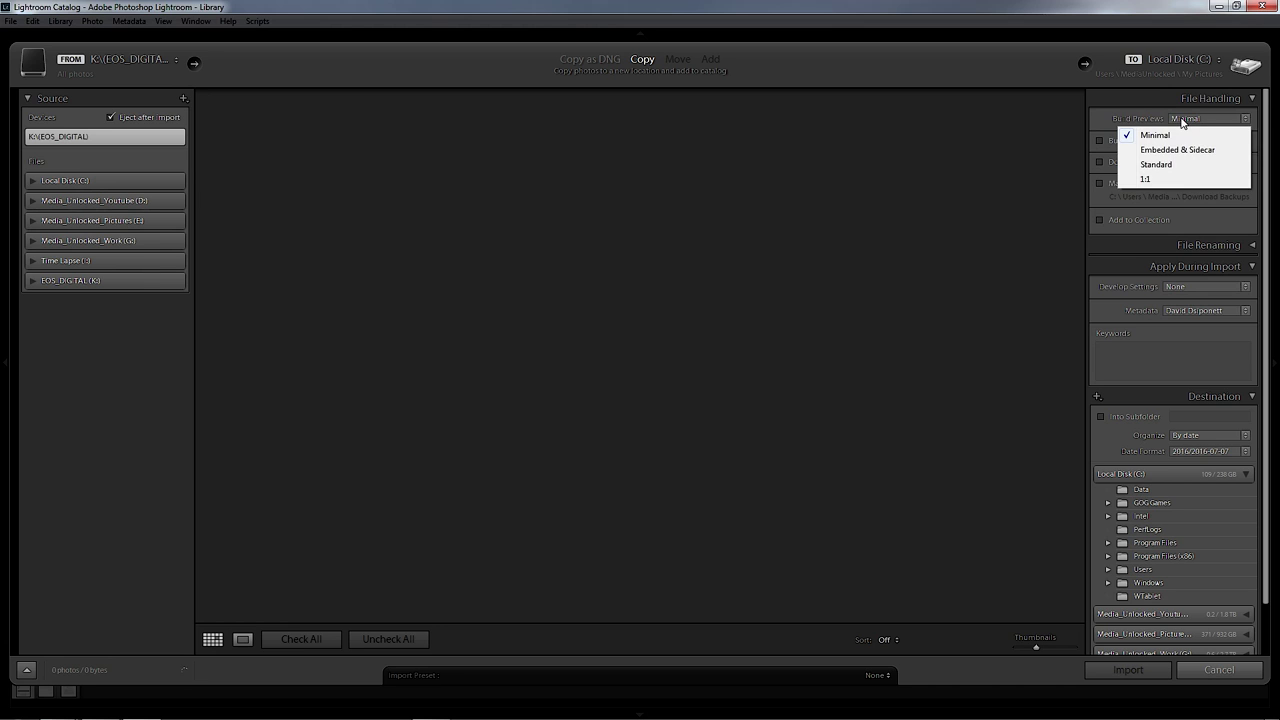
pyautogui.click(1177, 179)
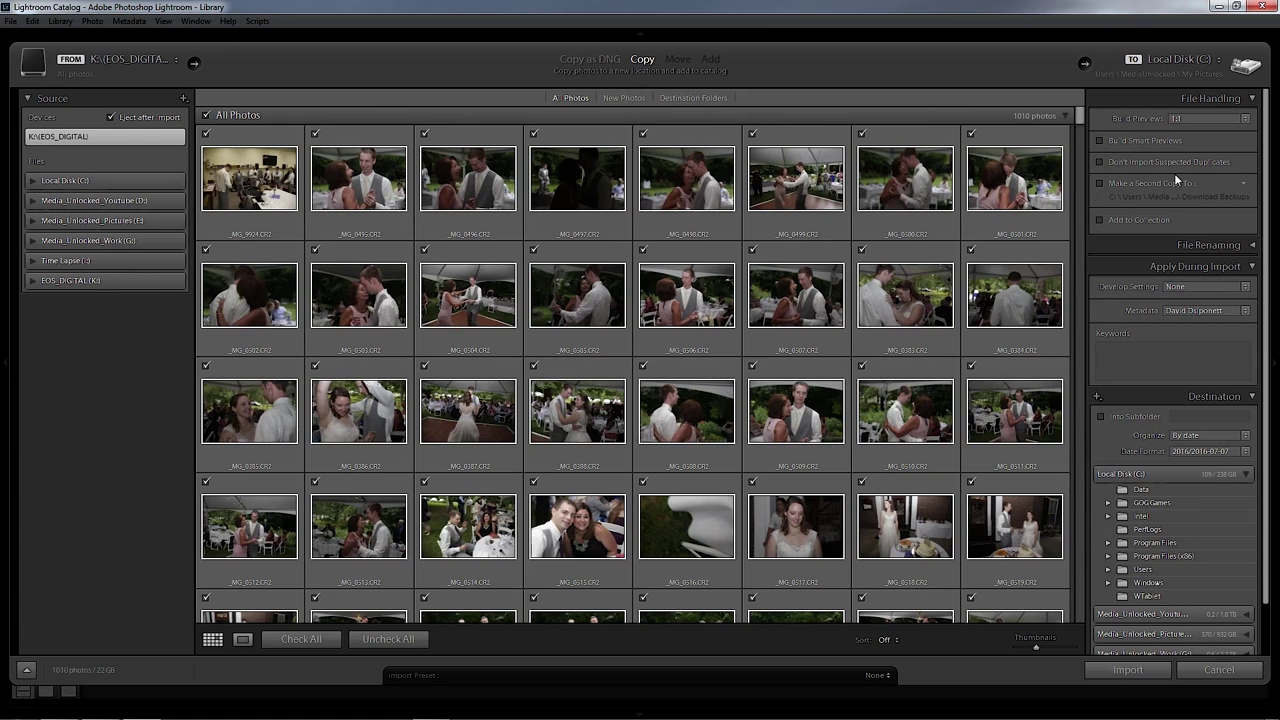
# Set Build Previews to Minimal and turn on the option that skips suspected duplicates.
pyautogui.click(1210, 98)
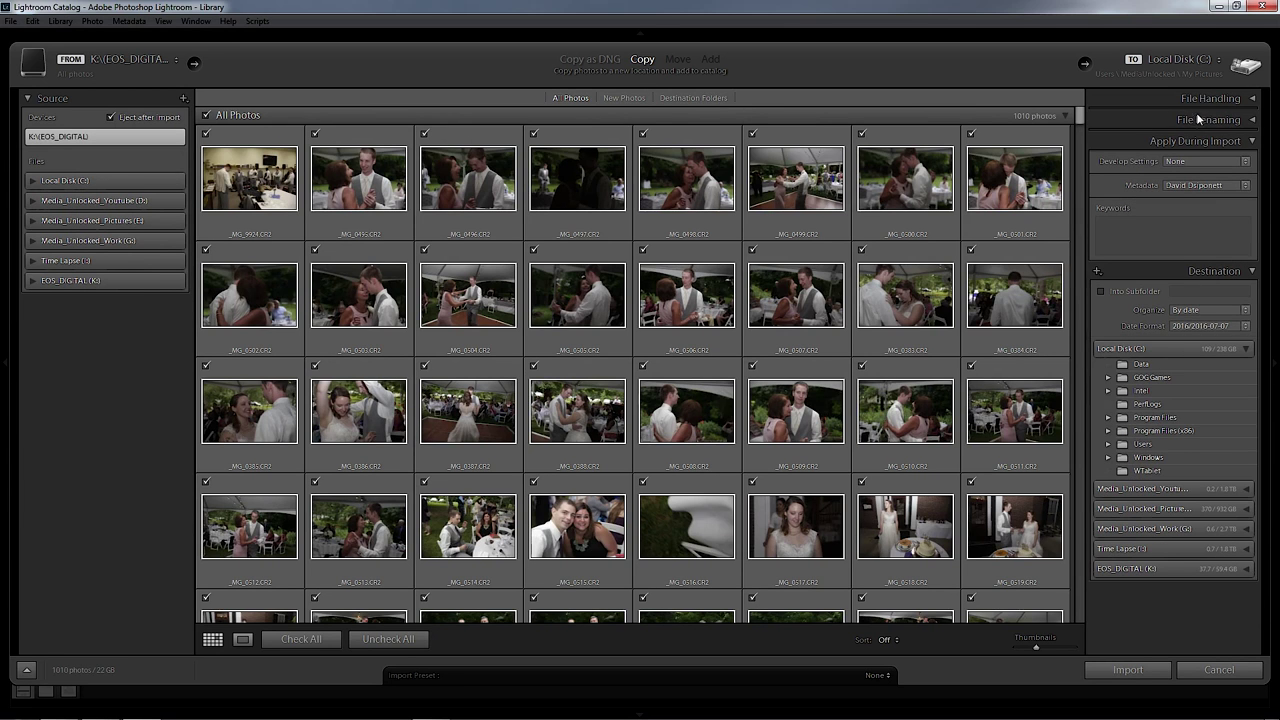
pyautogui.click(1200, 99)
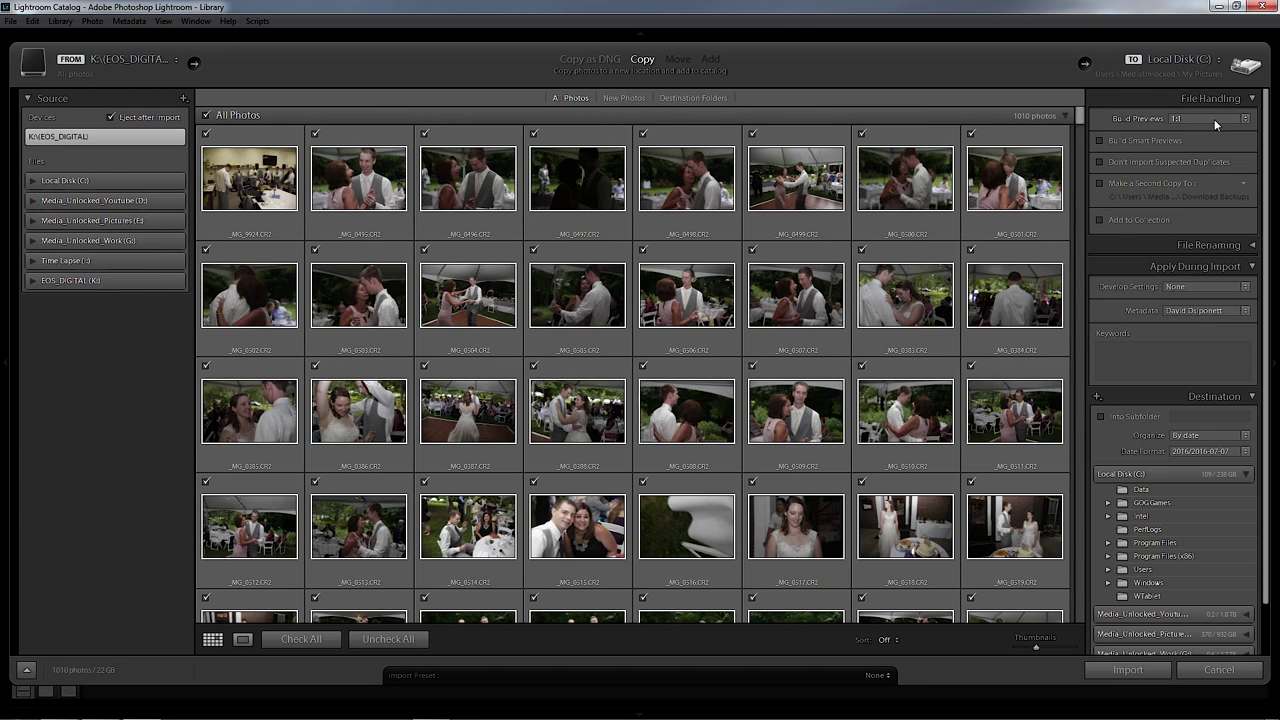
pyautogui.click(1214, 119)
pyautogui.click(1198, 138)
pyautogui.click(1161, 163)
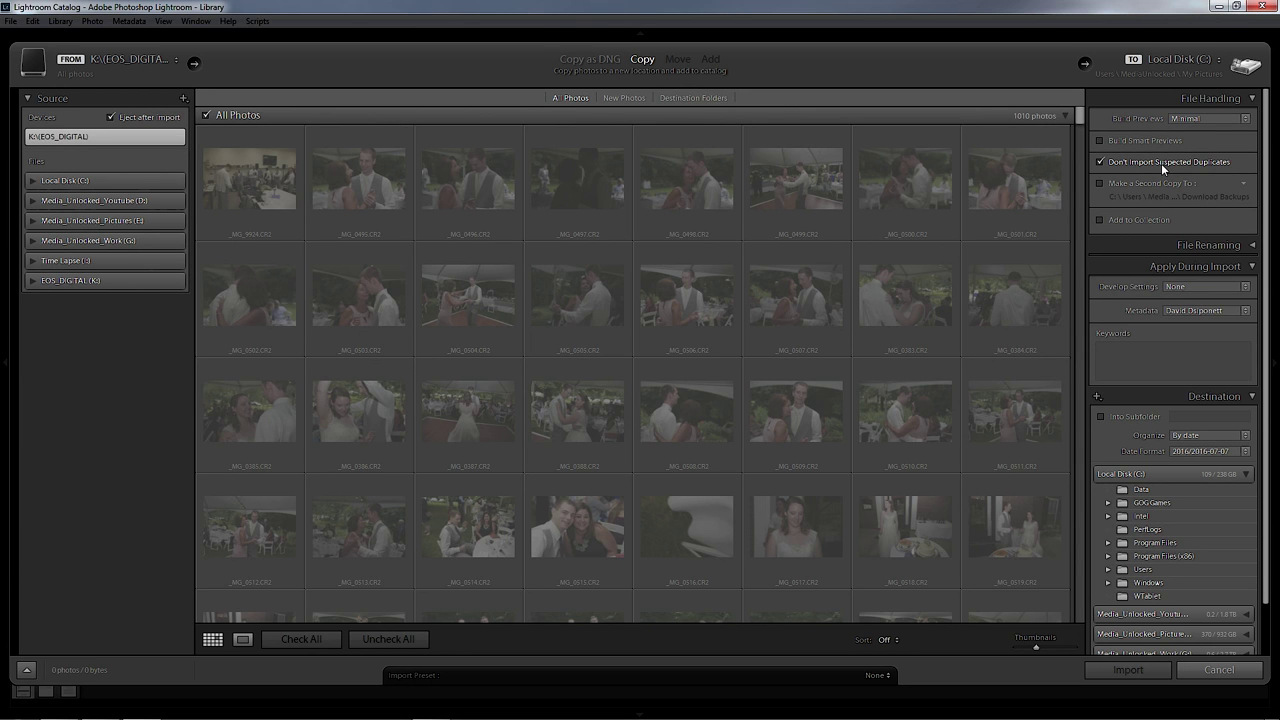
# Look through the dimmed photos for duplicate notices and turn off the option that skips suspected duplicates.
pyautogui.scroll(-20, 560, 403)
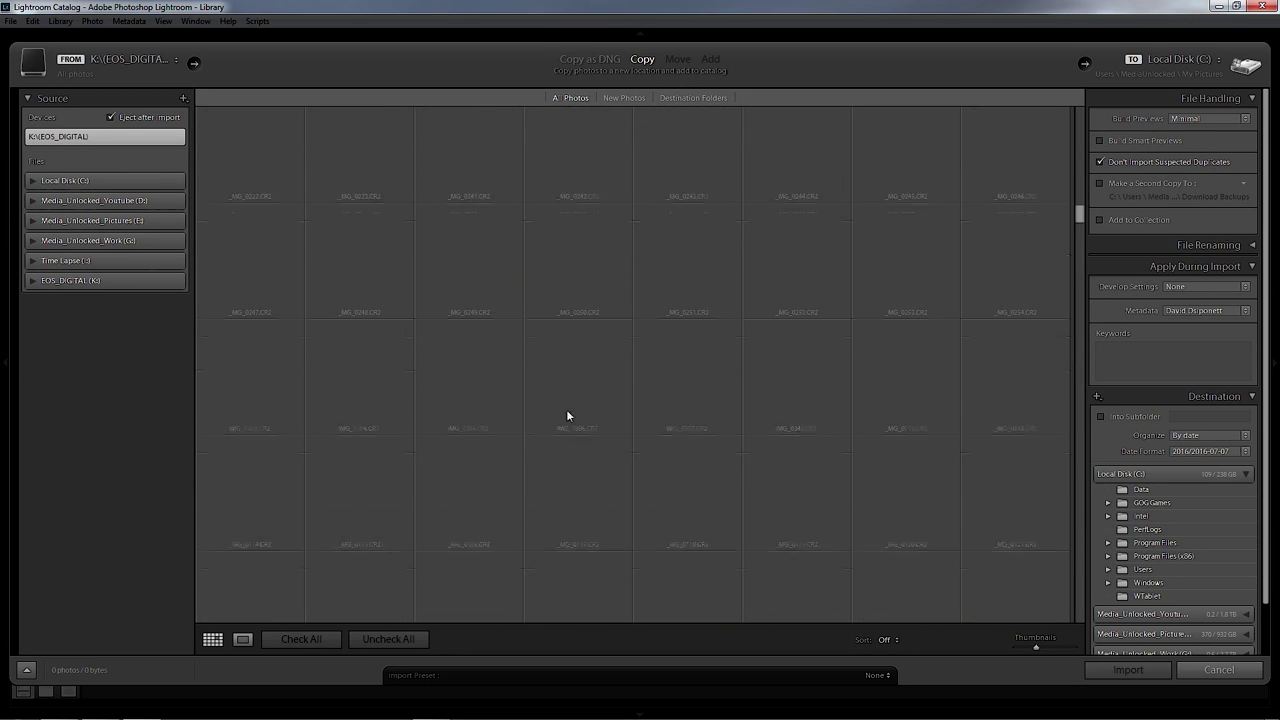
pyautogui.scroll(2, 645, 437)
pyautogui.scroll(20, 646, 435)
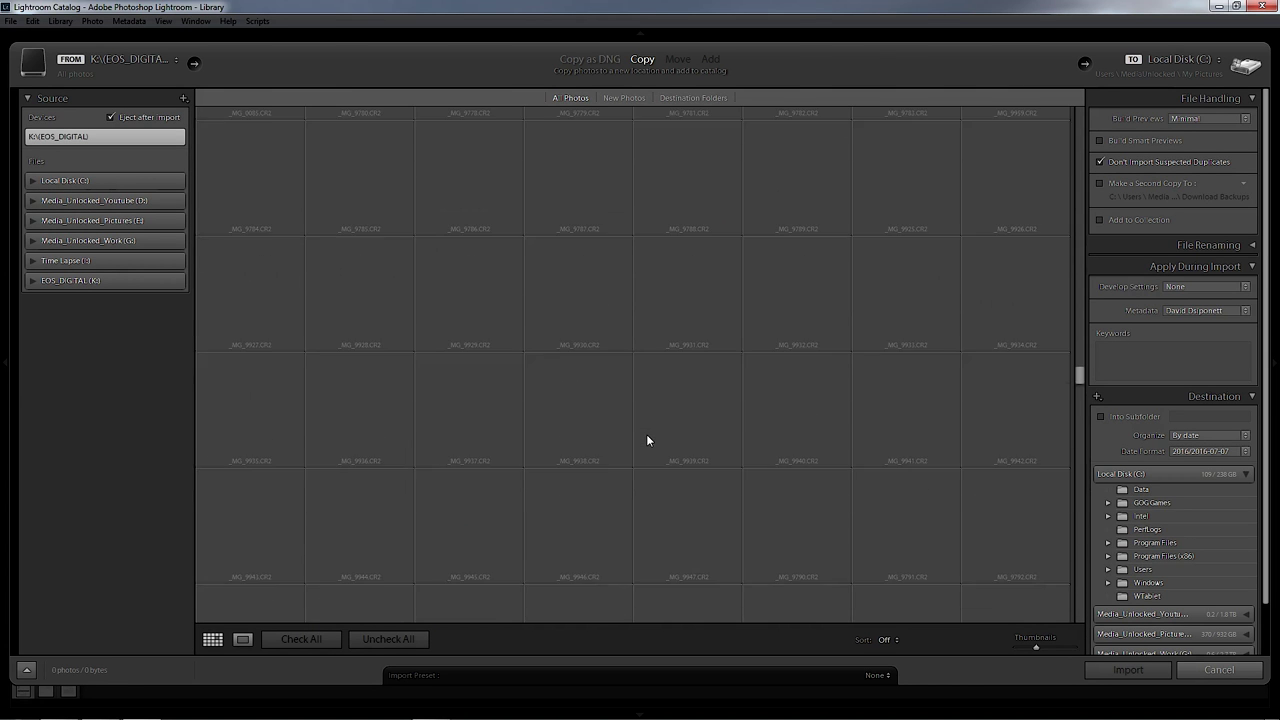
pyautogui.scroll(4, 646, 435)
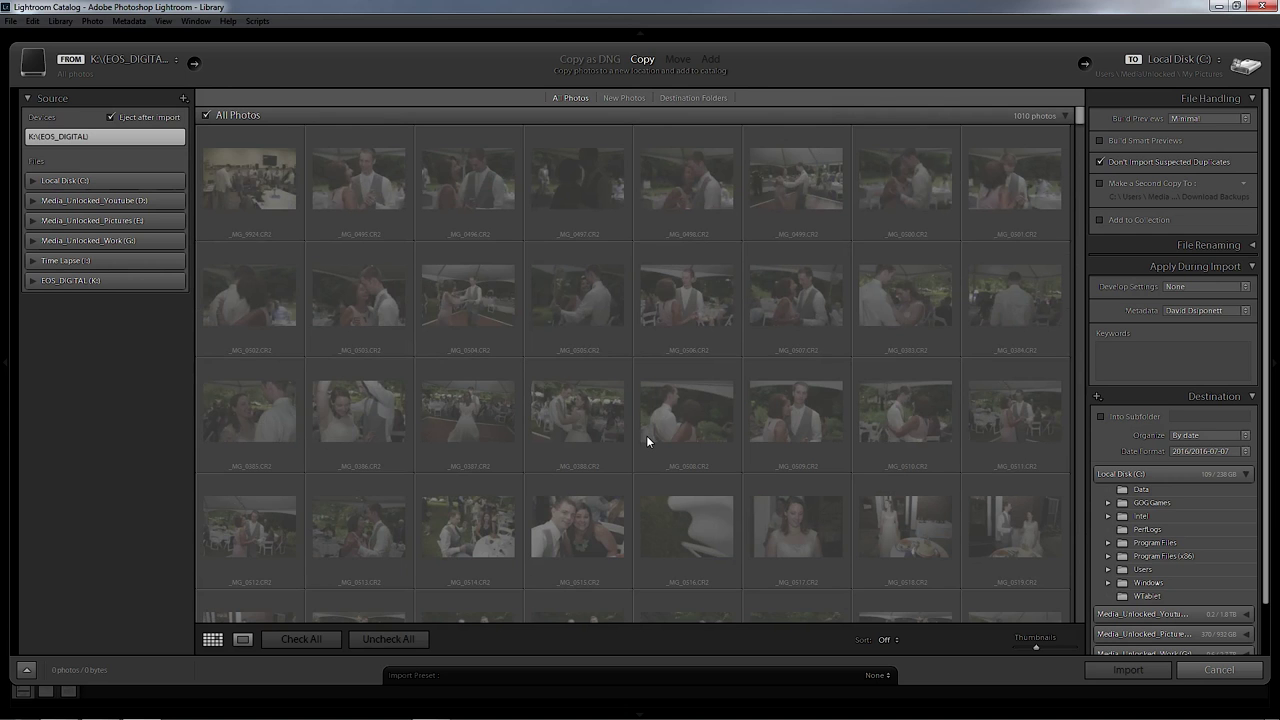
pyautogui.moveTo(655, 424)
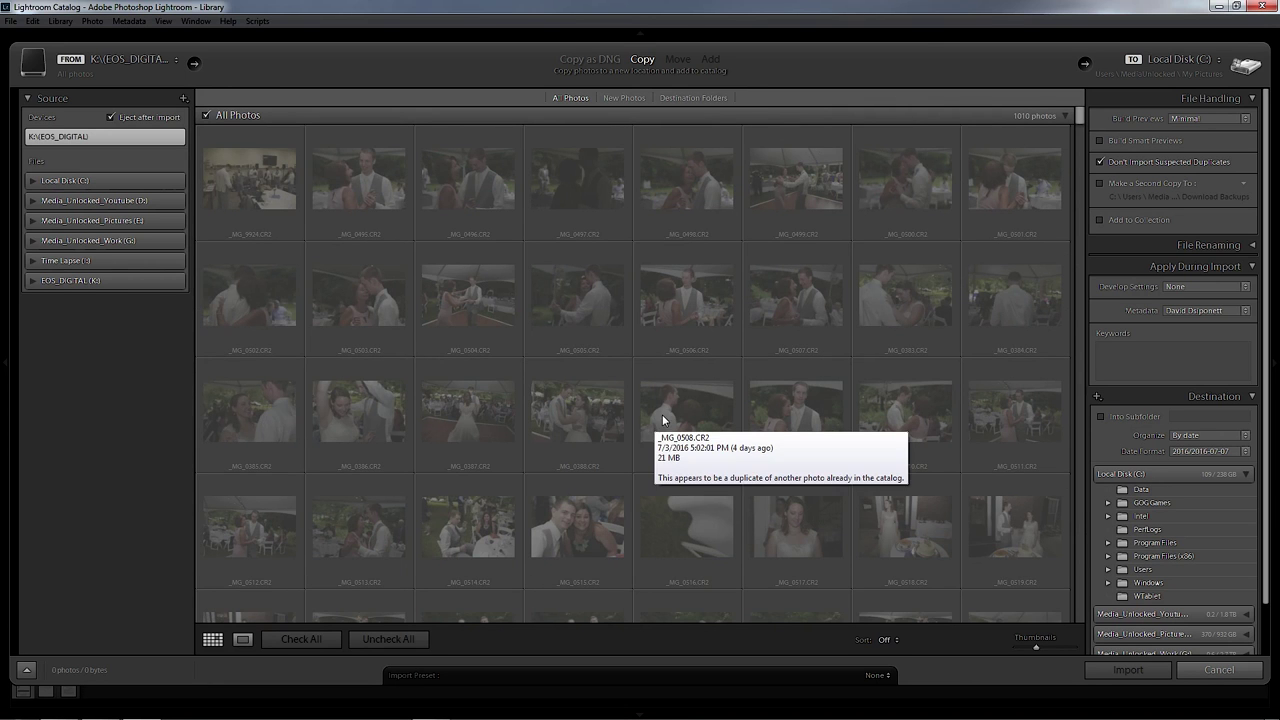
pyautogui.click(1122, 161)
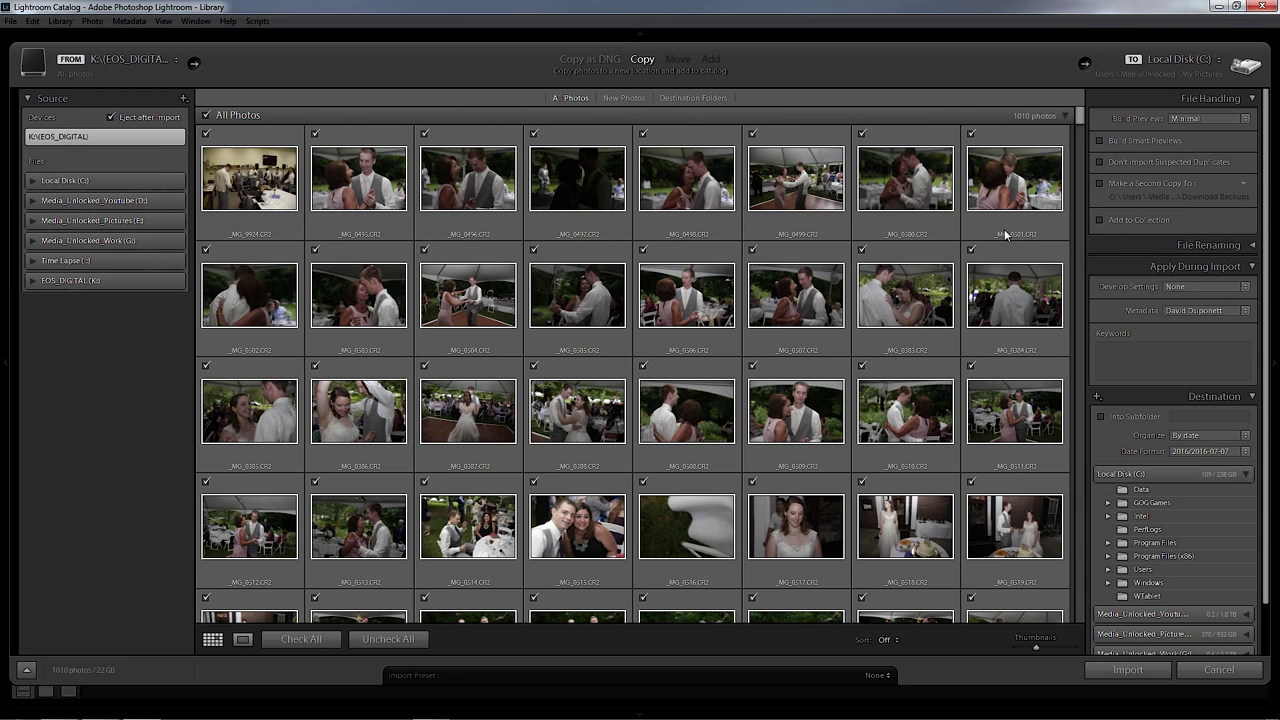
# Turn on file renaming with the Custom Name (x of y) template and view its start number and extension options.
pyautogui.click(1190, 249)
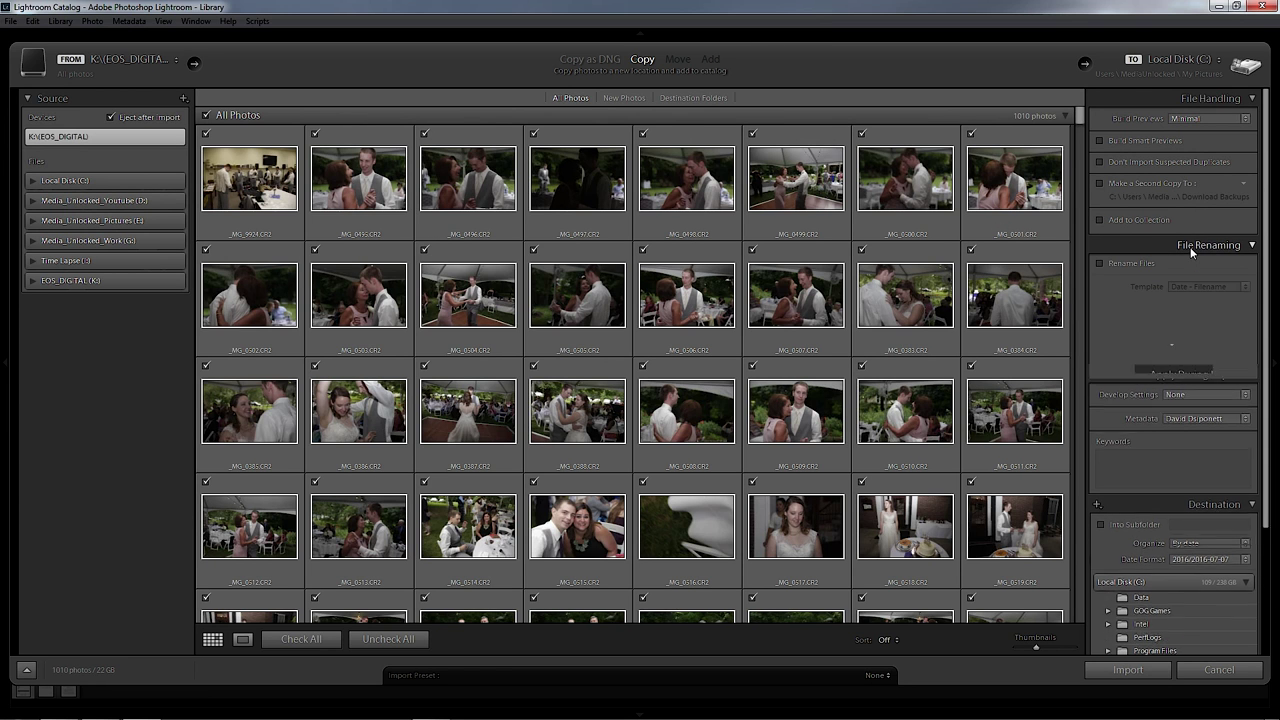
pyautogui.click(1122, 265)
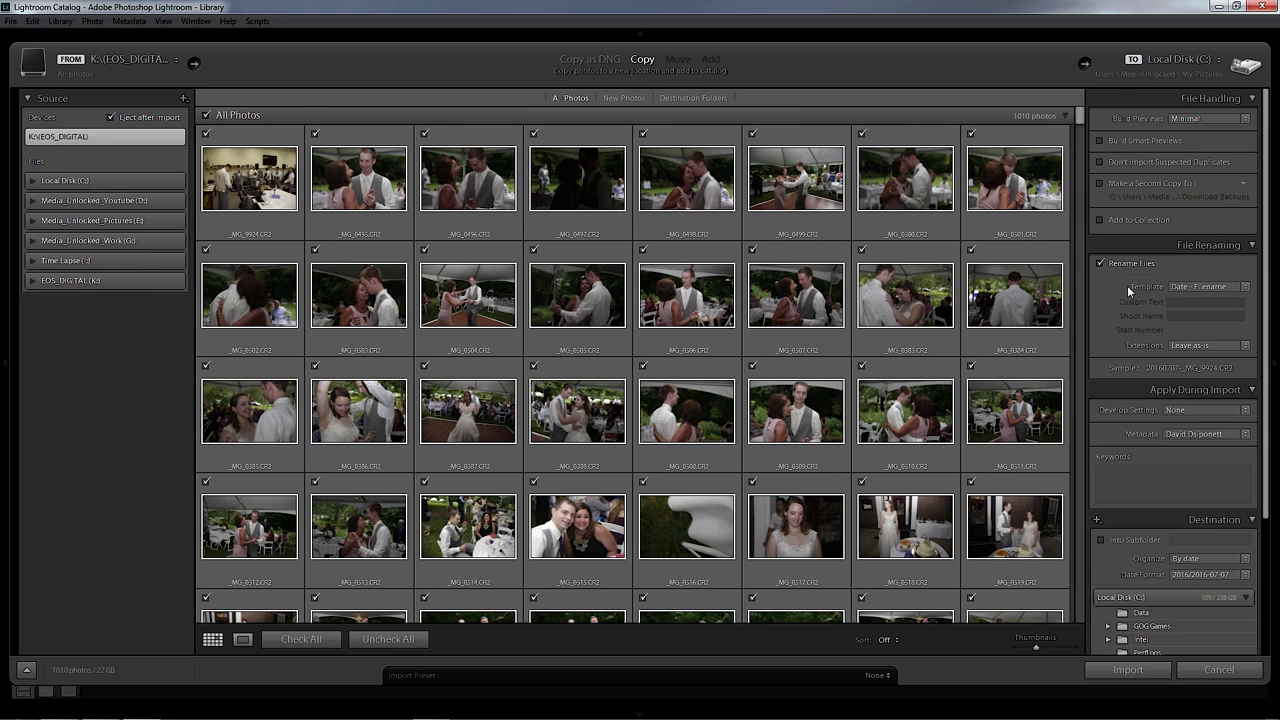
pyautogui.click(1183, 289)
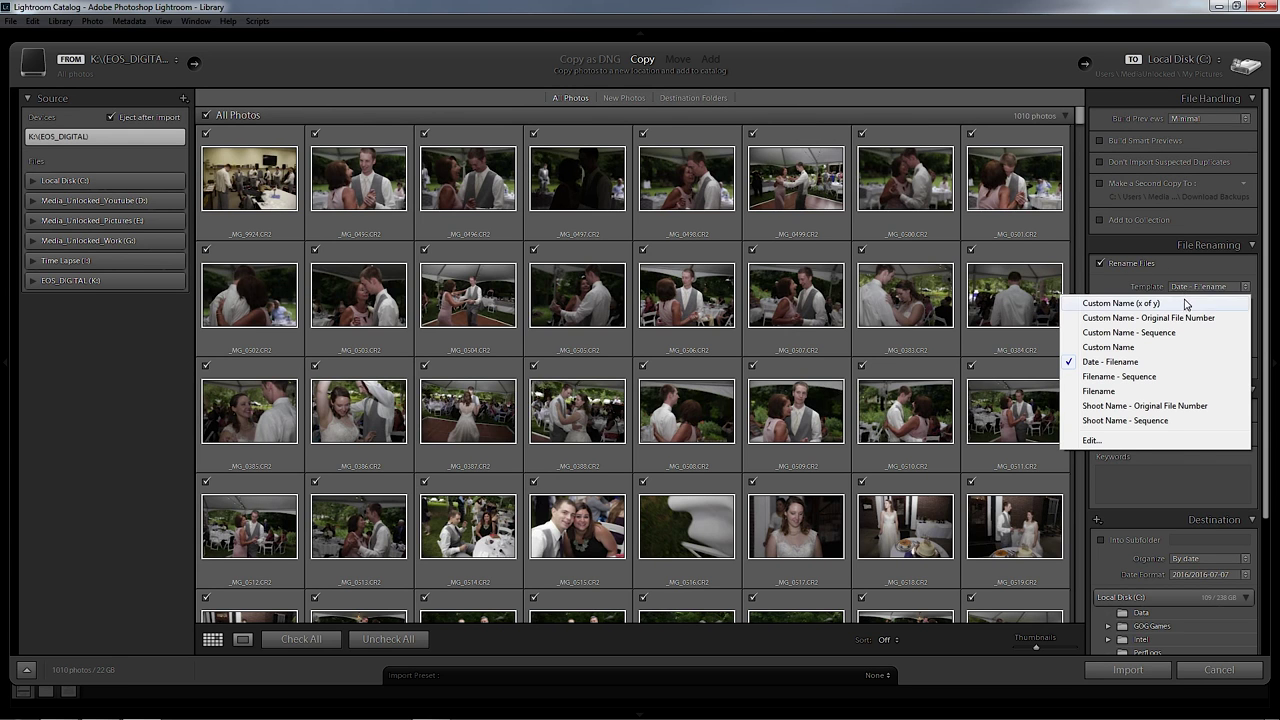
pyautogui.click(1110, 302)
pyautogui.click(1190, 335)
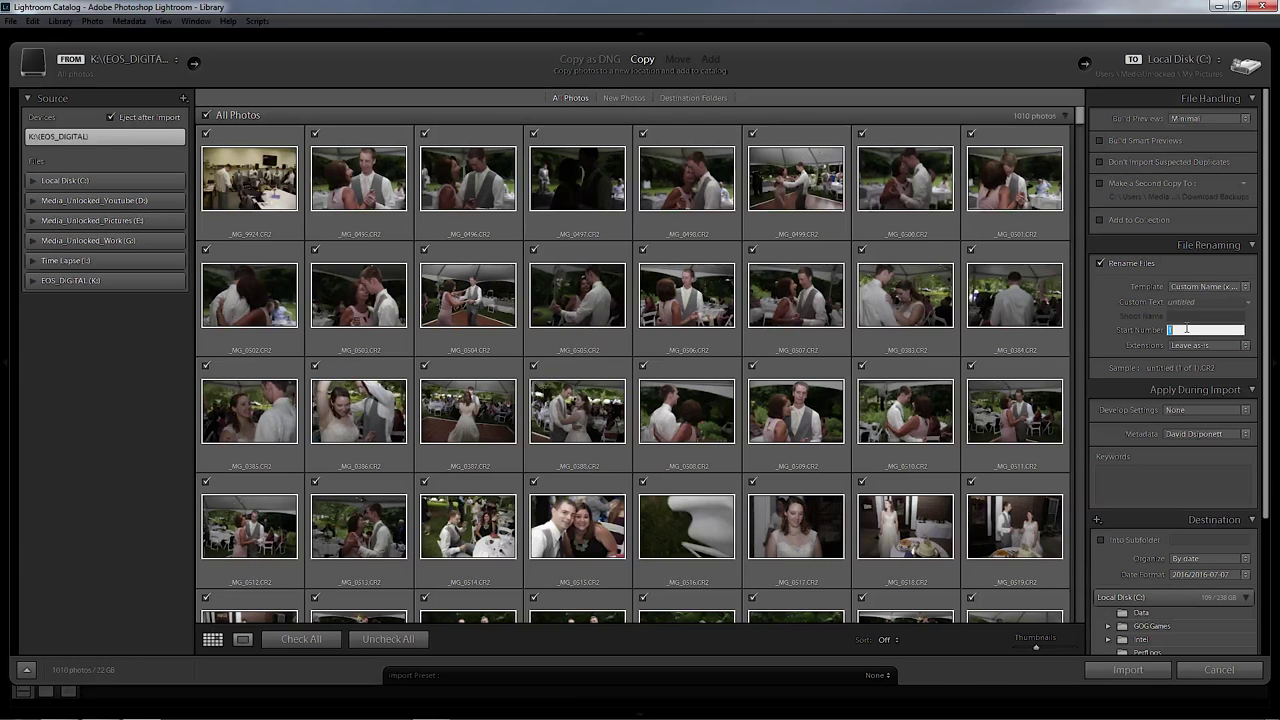
pyautogui.click(1200, 331)
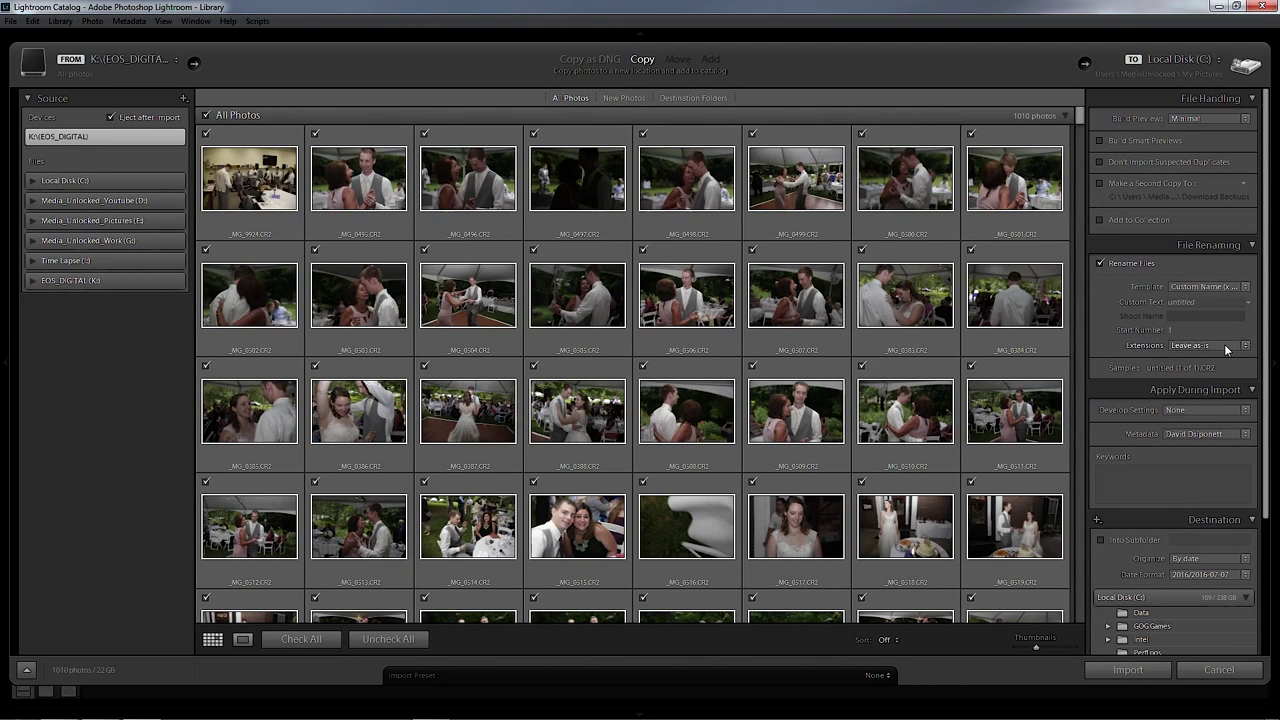
pyautogui.click(1229, 345)
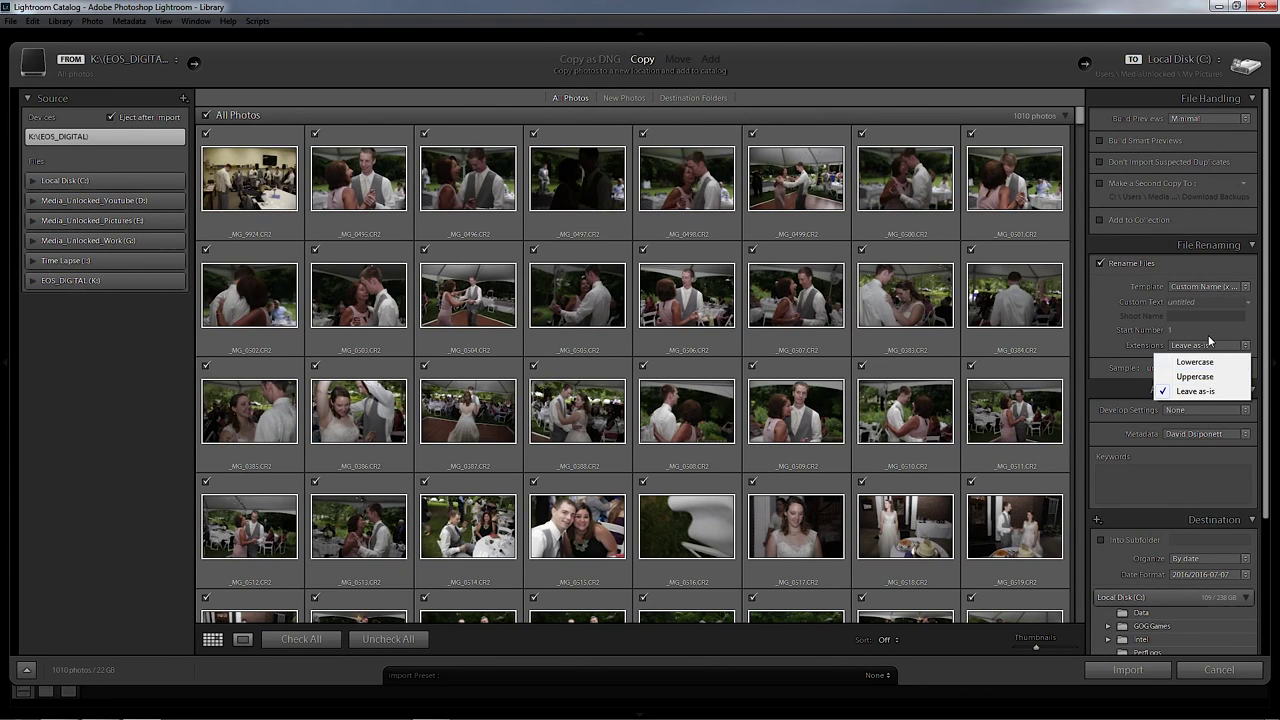
pyautogui.click(1208, 332)
# Set the custom text for renamed files to 07_05_16 plus the couple's surname and "Wedding", separated by underscores.
pyautogui.click(1194, 301)
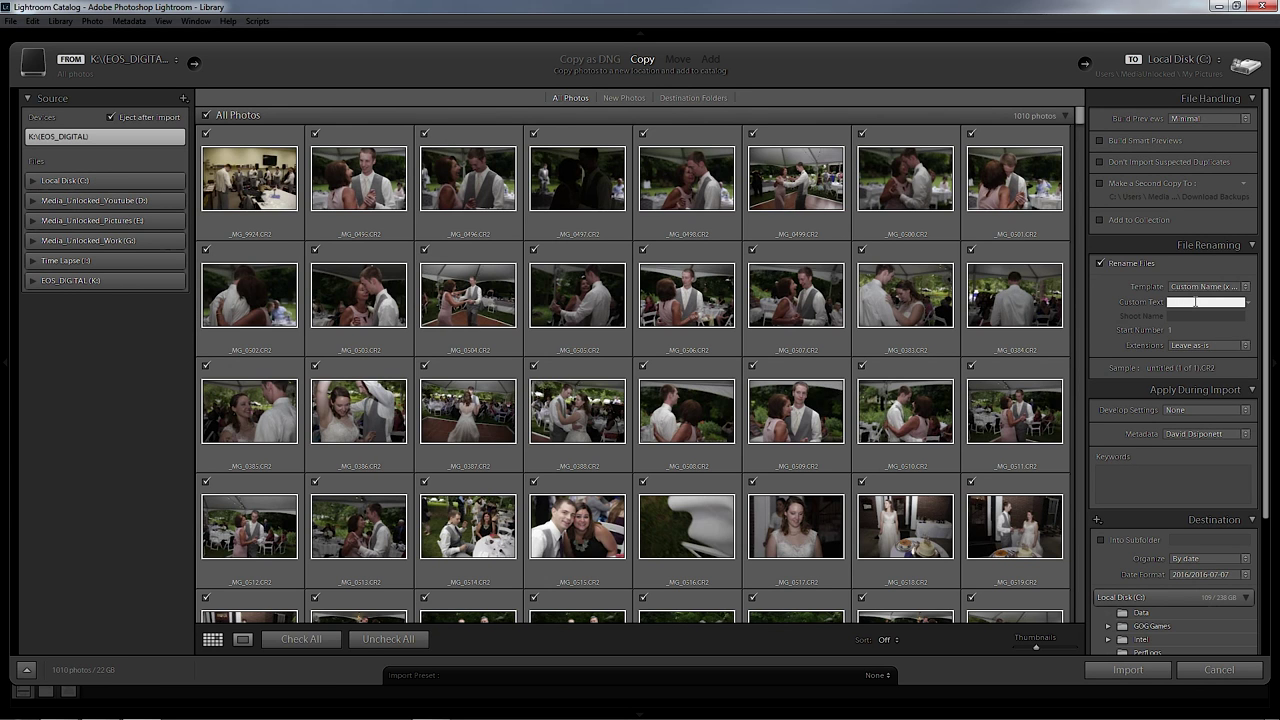
pyautogui.write('07_0')
pyautogui.write('3')
pyautogui.write('_')
pyautogui.press('BackSpace')
pyautogui.press('BackSpace')
pyautogui.write('5_16_Rupp_Wedding')
pyautogui.click(1178, 301)
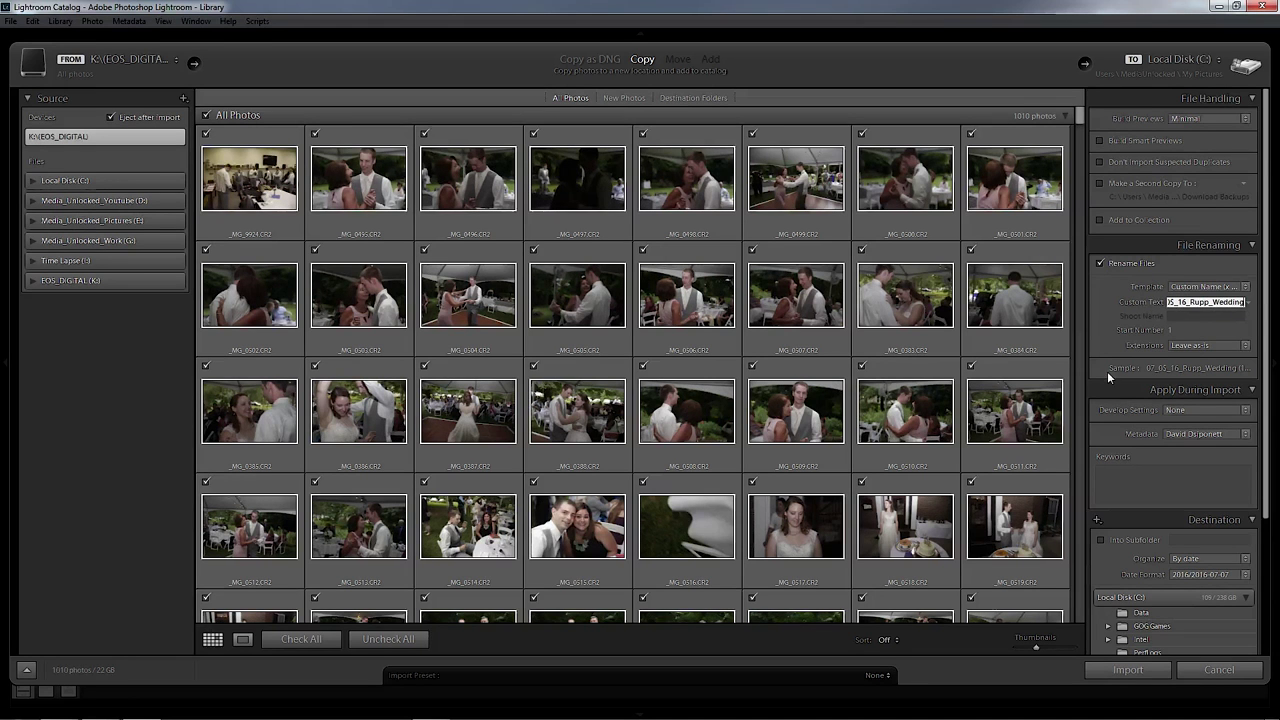
# Collapse the Local Disk (C:) destination folders, as well as the File Renaming and Destination sections.
pyautogui.scroll(-2, 1119, 371)
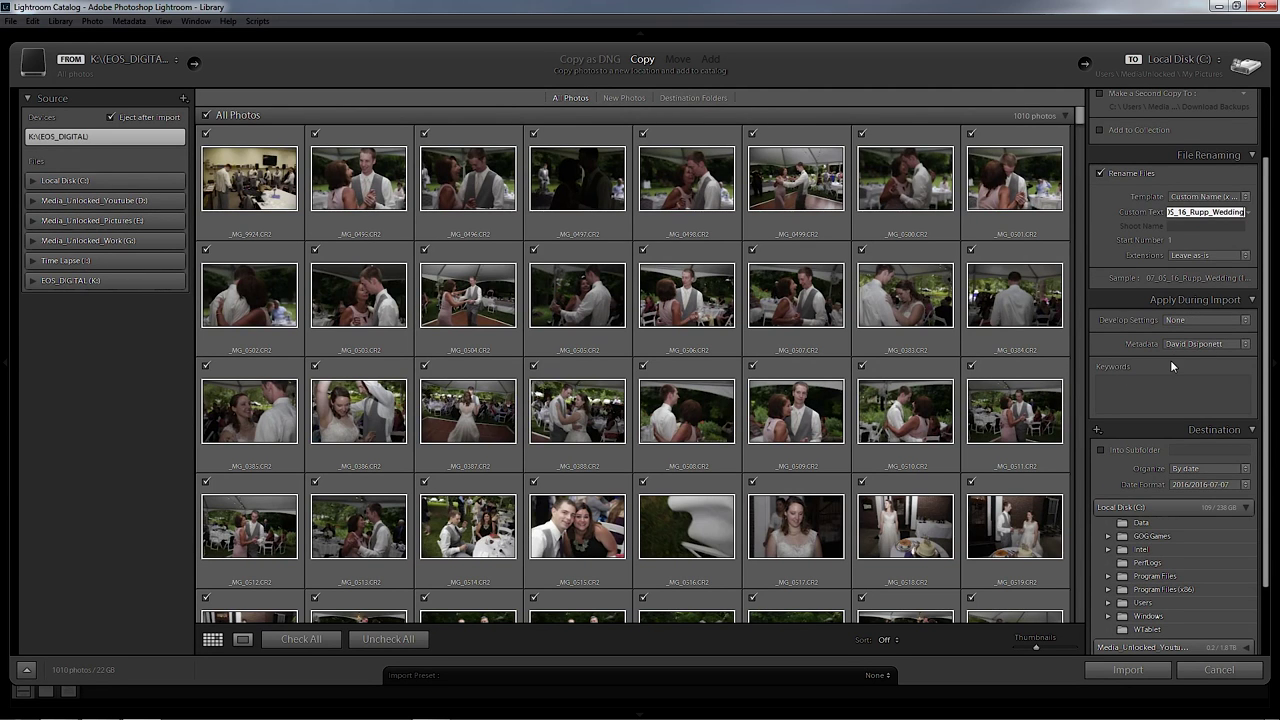
pyautogui.click(1247, 508)
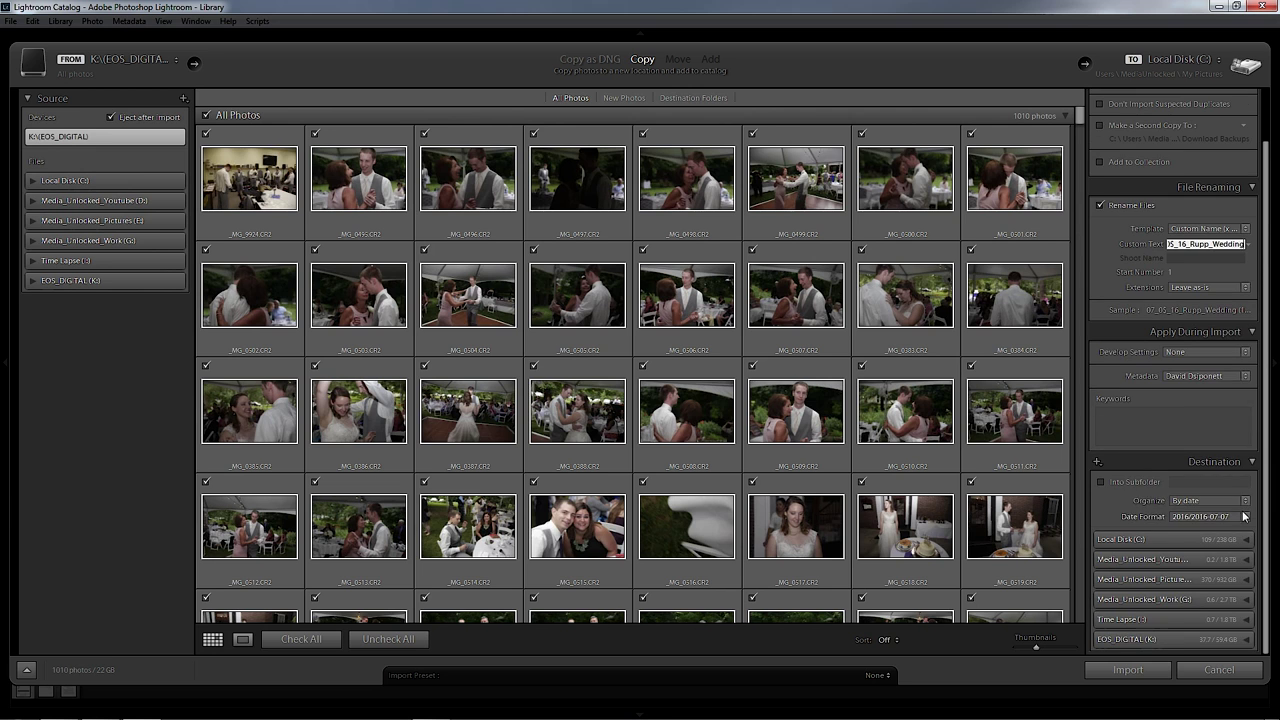
pyautogui.click(1229, 461)
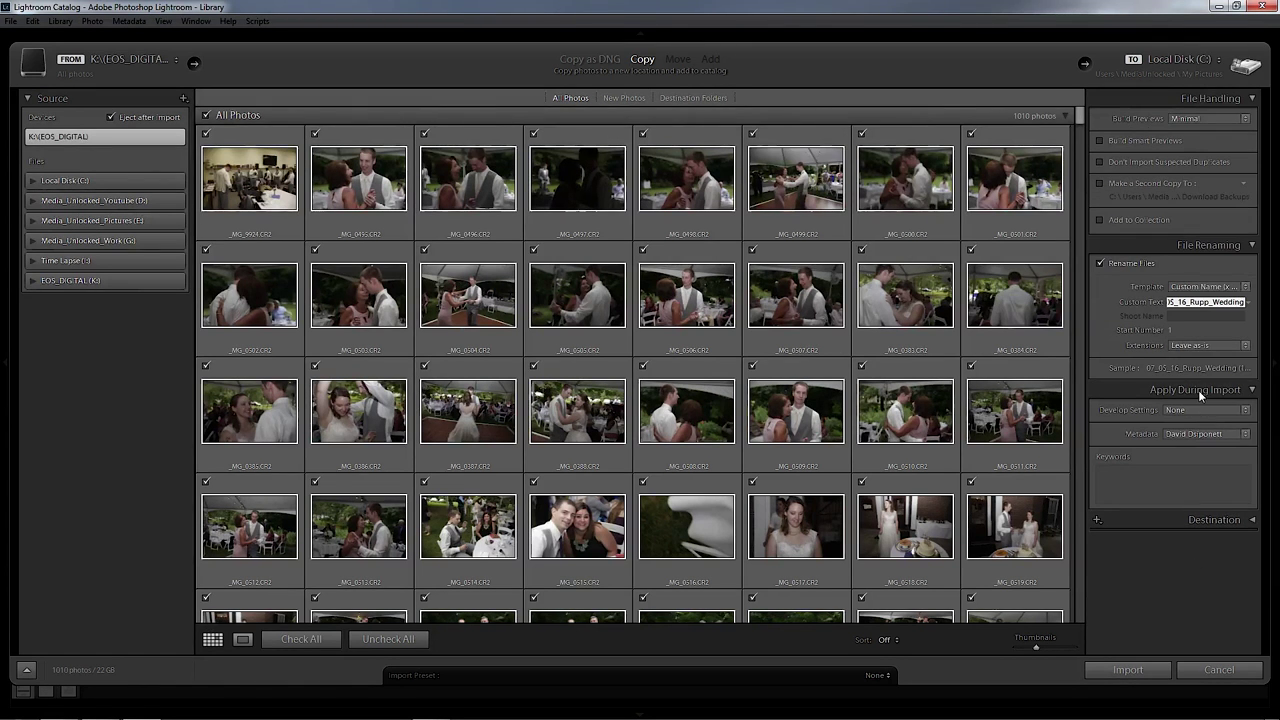
pyautogui.click(1204, 246)
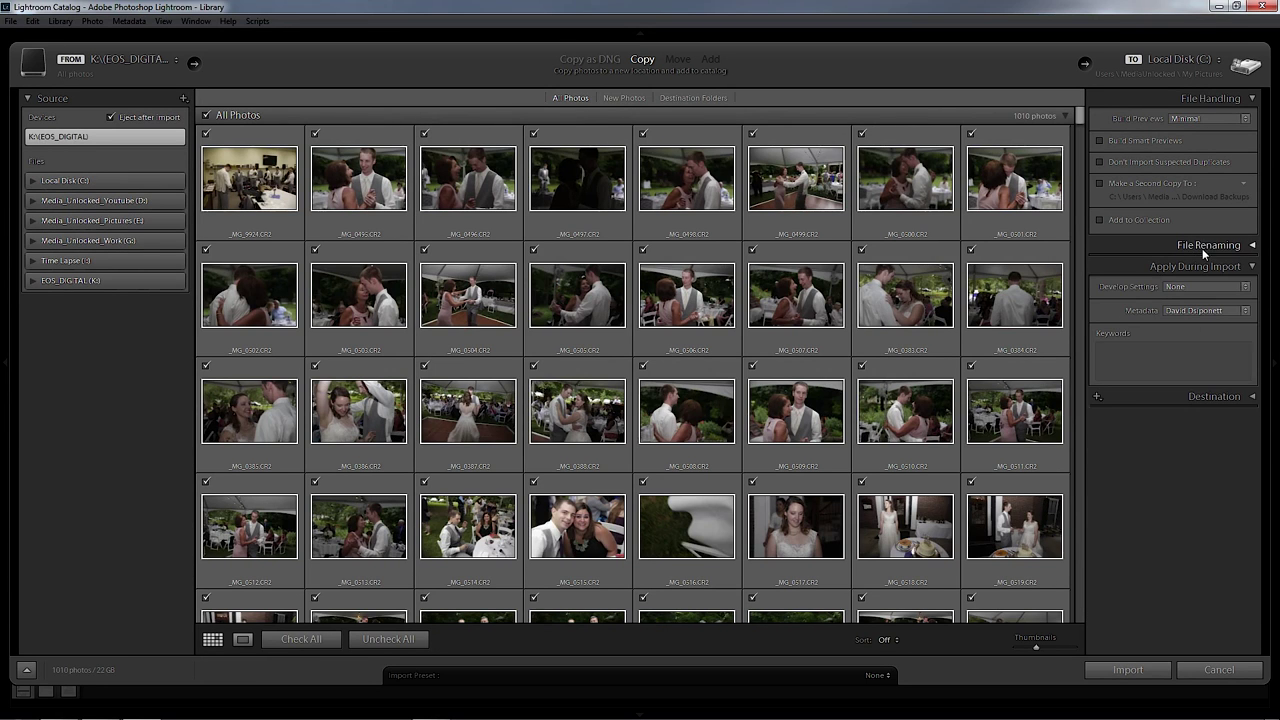
pyautogui.click(1216, 397)
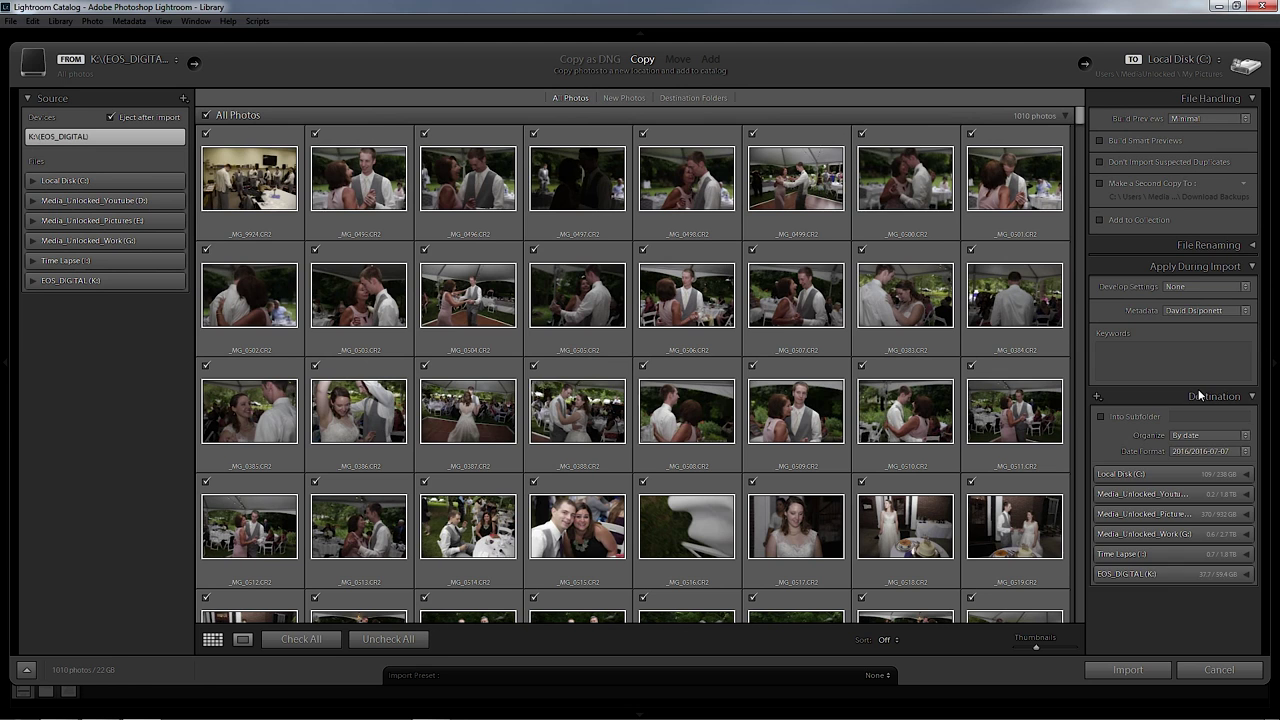
pyautogui.click(1199, 396)
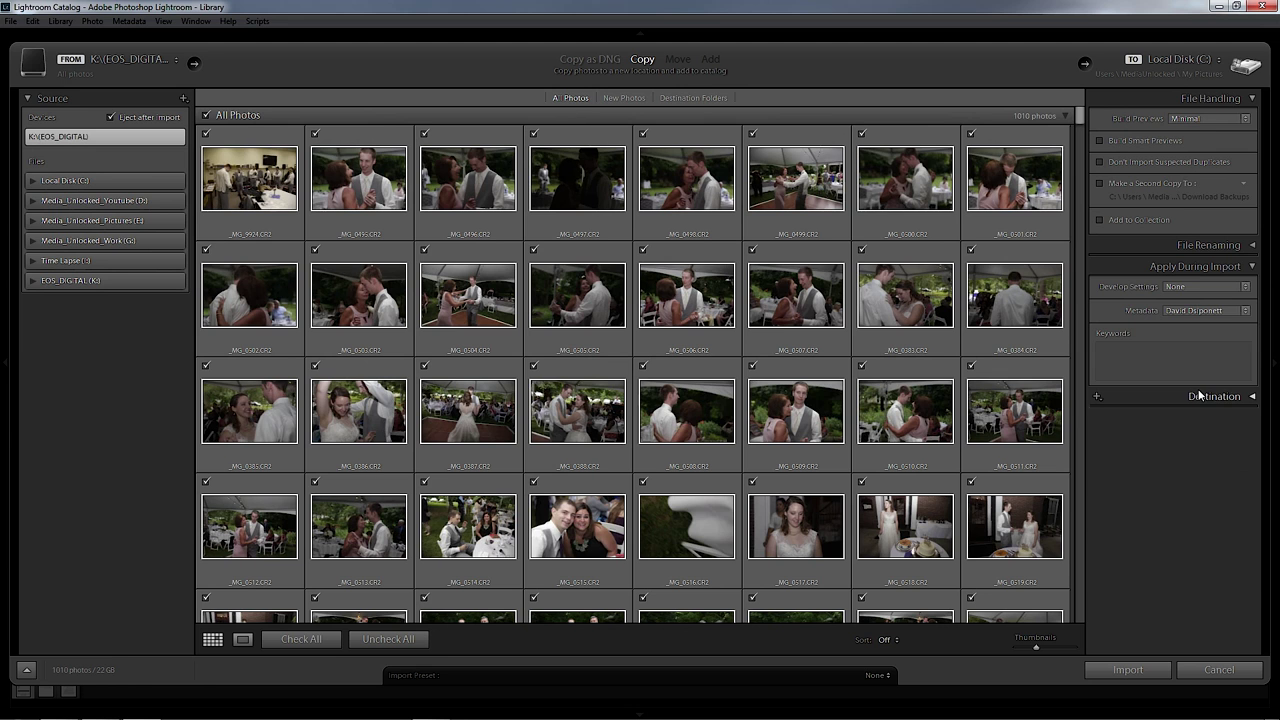
# Try the B&W Look 1 preset as the import develop setting and reset the setting to None.
pyautogui.click(1189, 288)
pyautogui.moveTo(1205, 330)
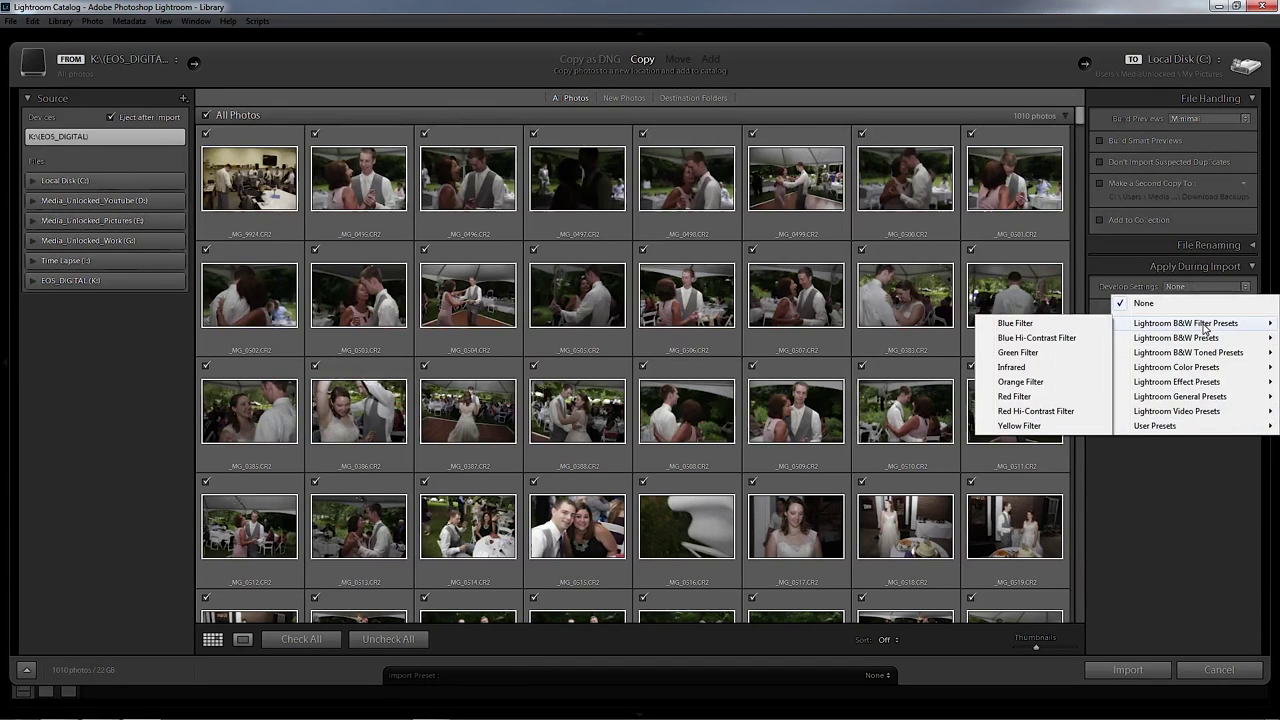
pyautogui.moveTo(1147, 345)
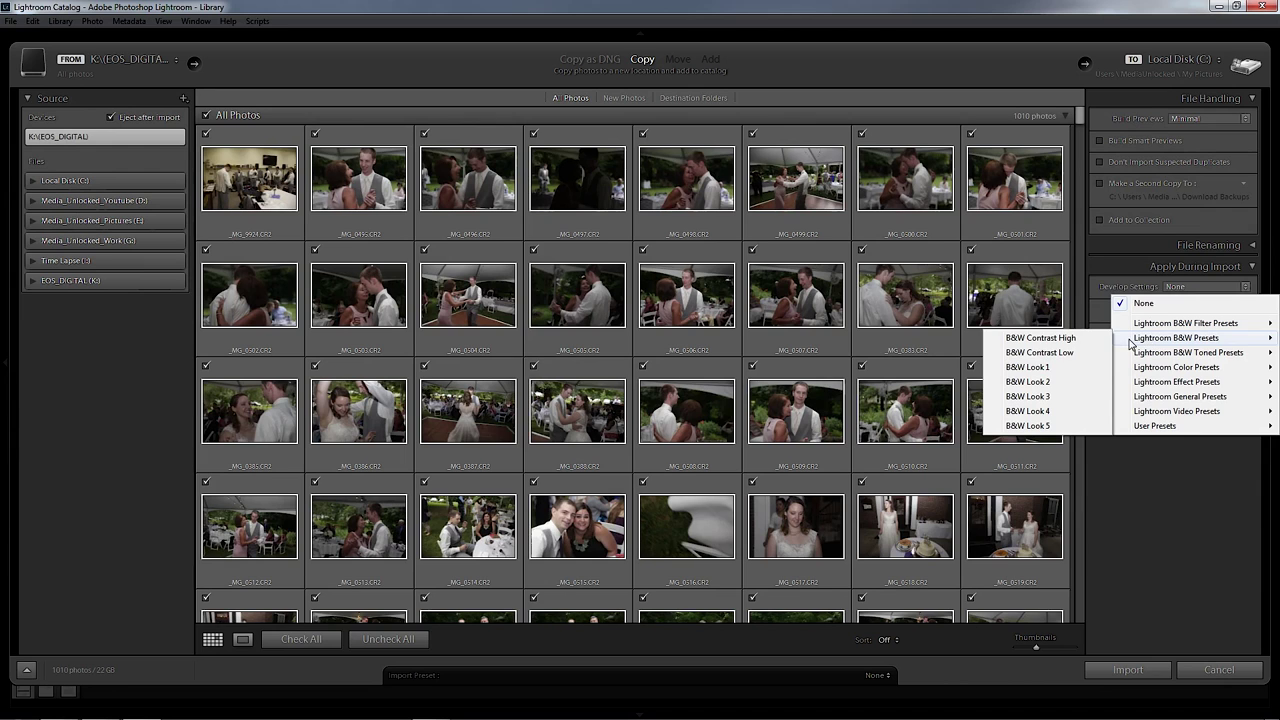
pyautogui.click(1040, 368)
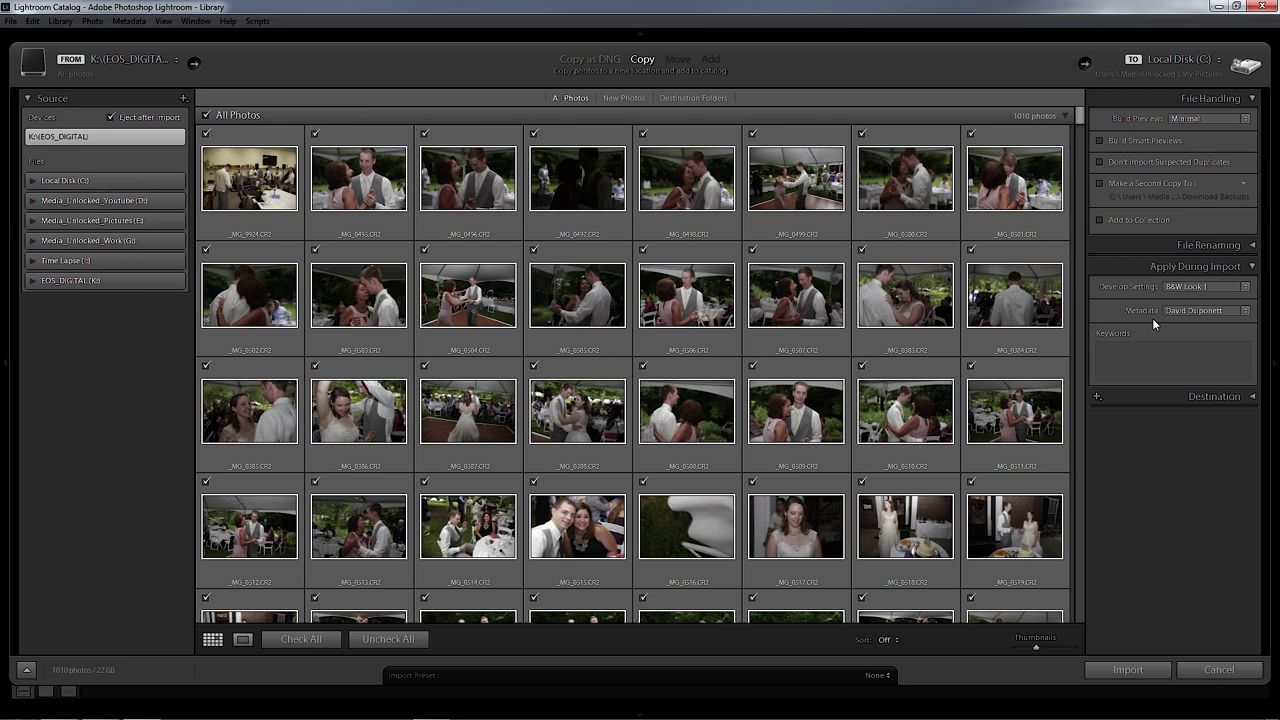
pyautogui.click(1168, 287)
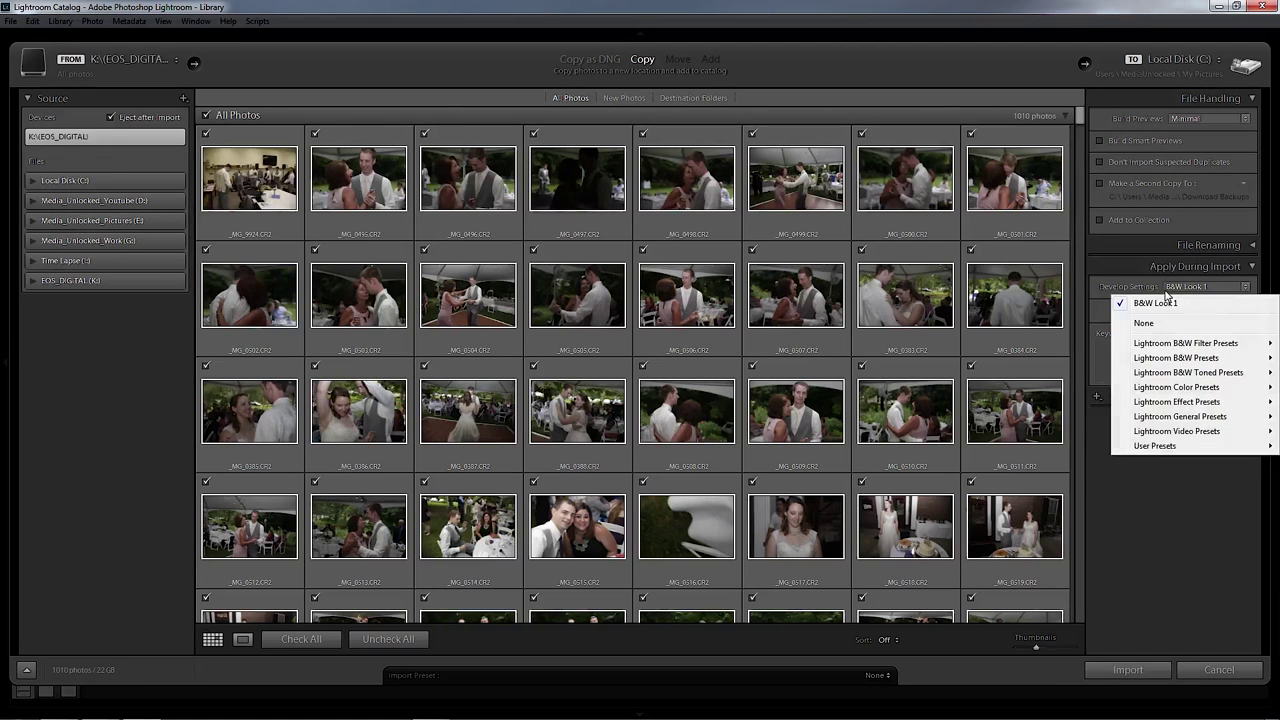
pyautogui.click(1166, 323)
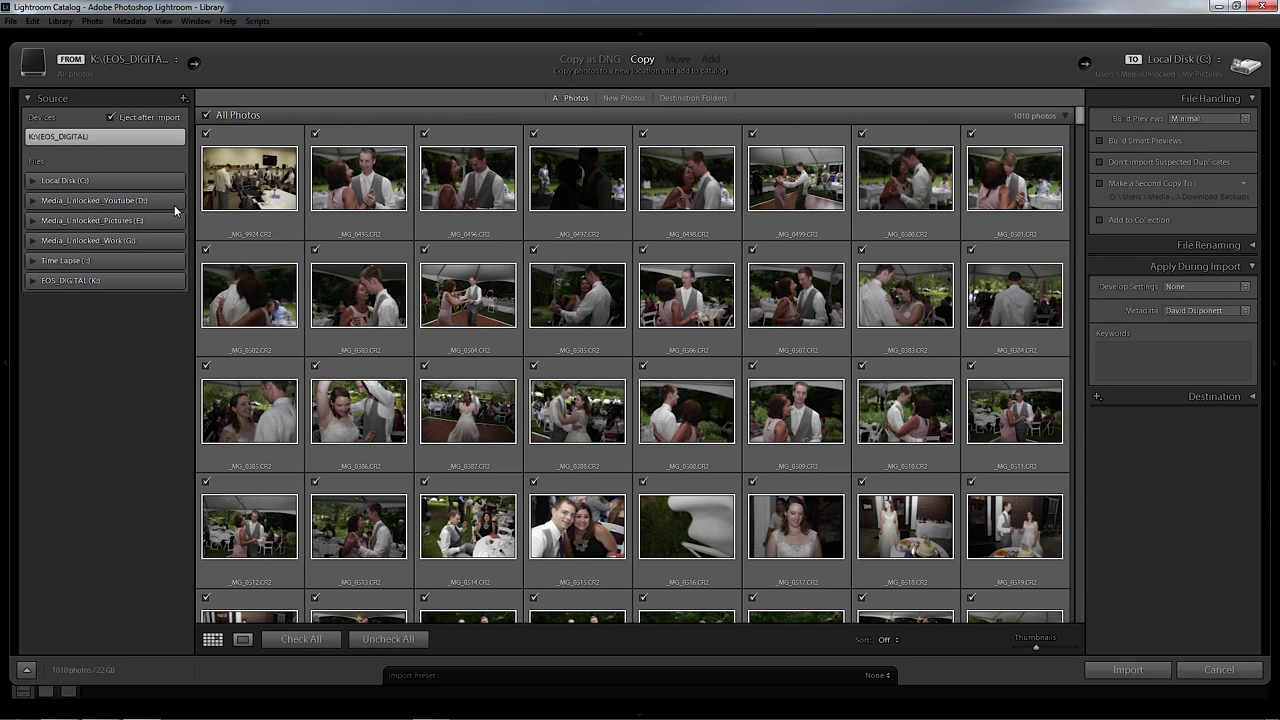
# Choose the 07_04_16 wedding folder within Pictures_2016 on Media_Unlocked_Pictures (E:) as the import source and skip suspected duplicates.
pyautogui.click(34, 221)
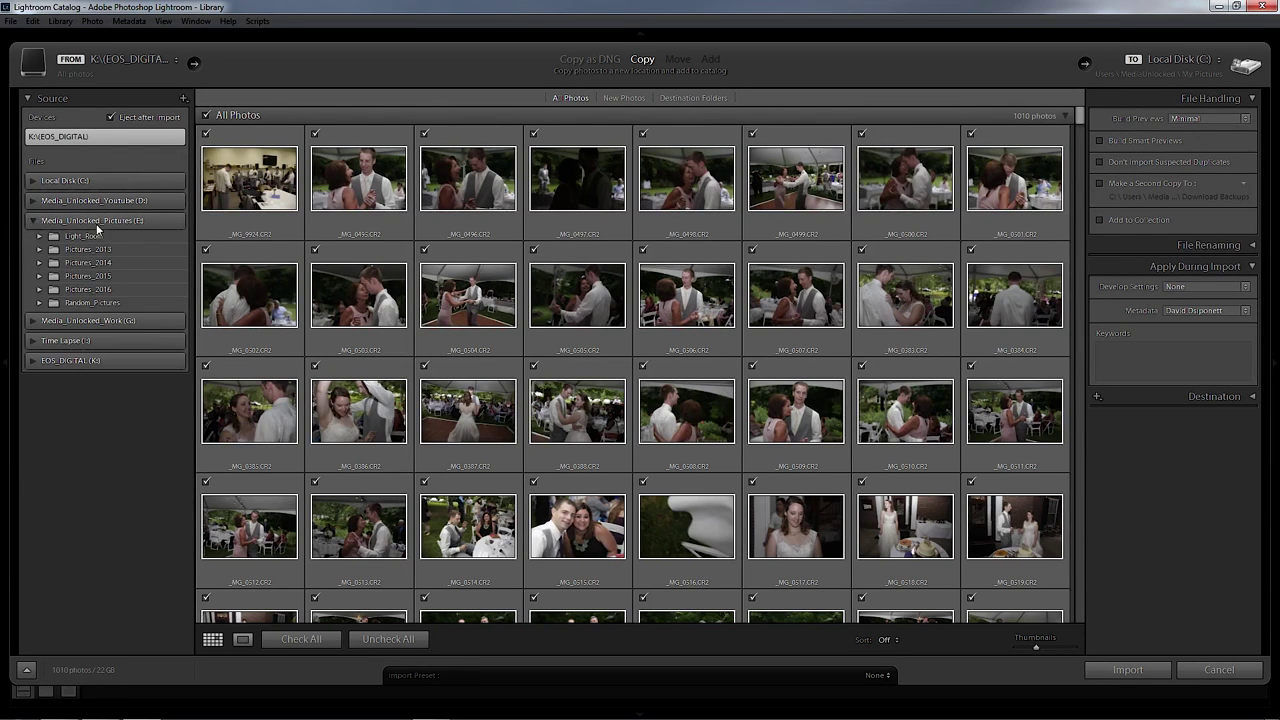
pyautogui.click(40, 289)
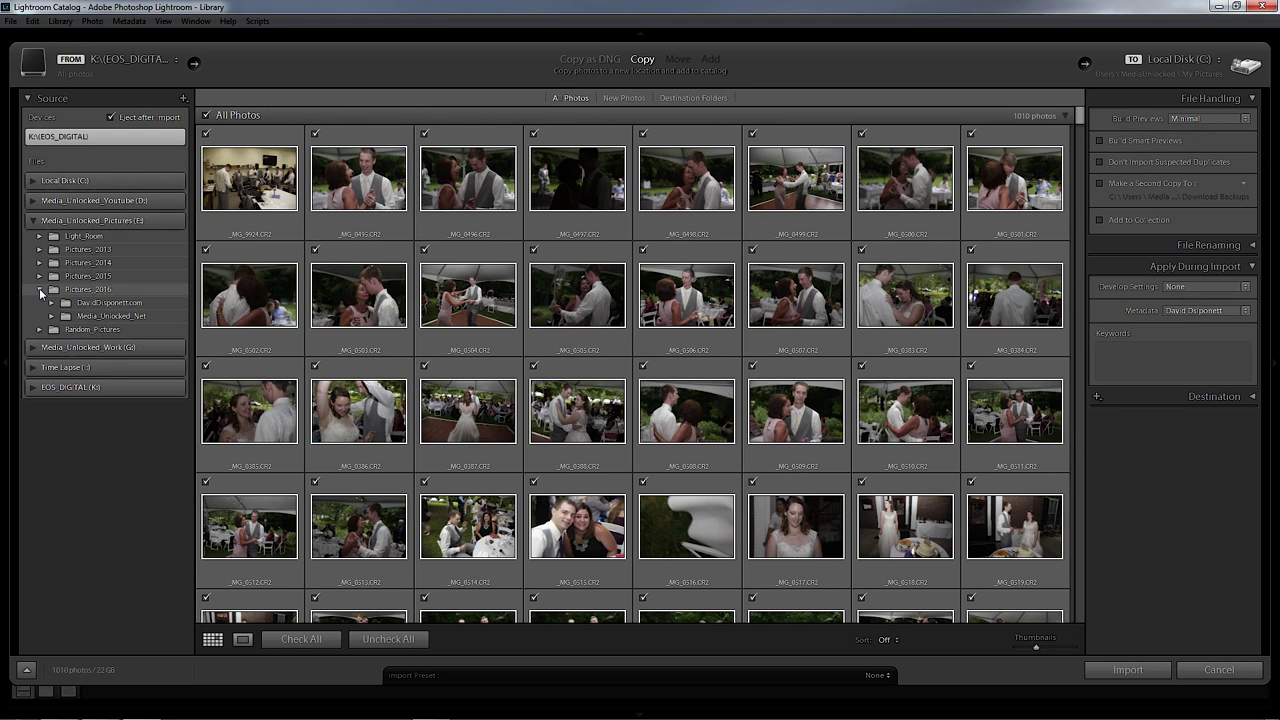
pyautogui.click(51, 302)
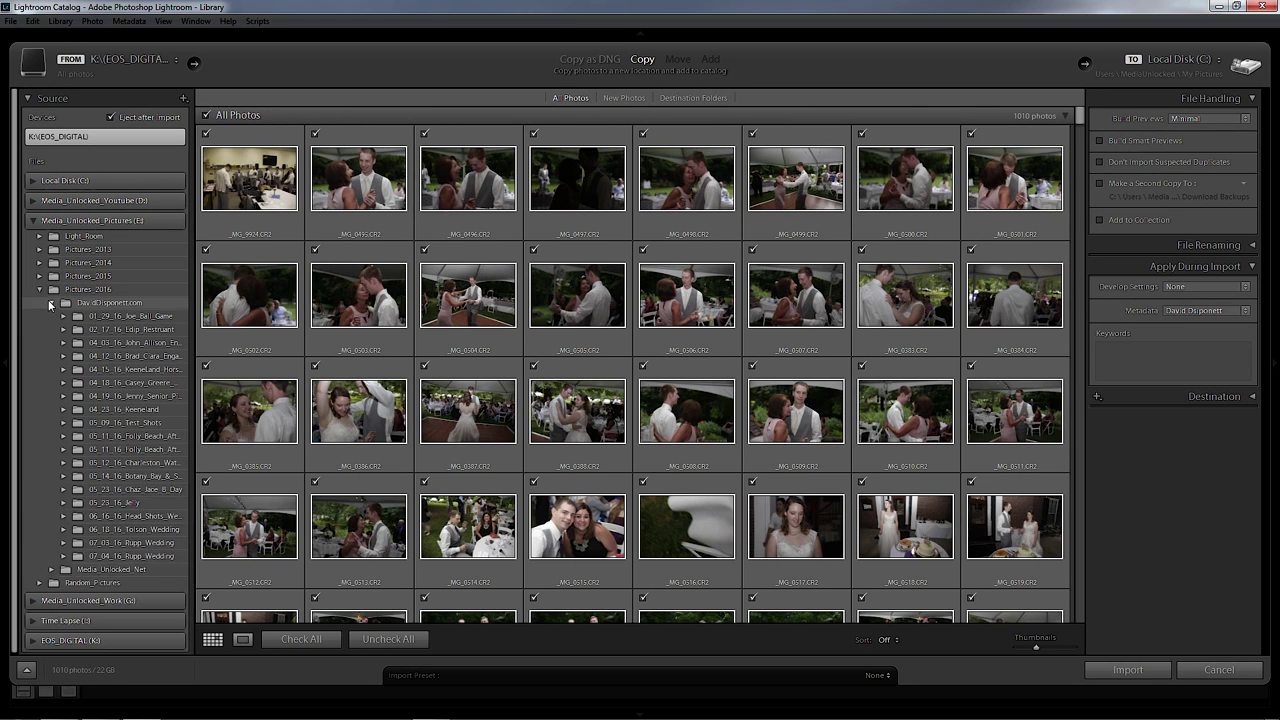
pyautogui.click(125, 555)
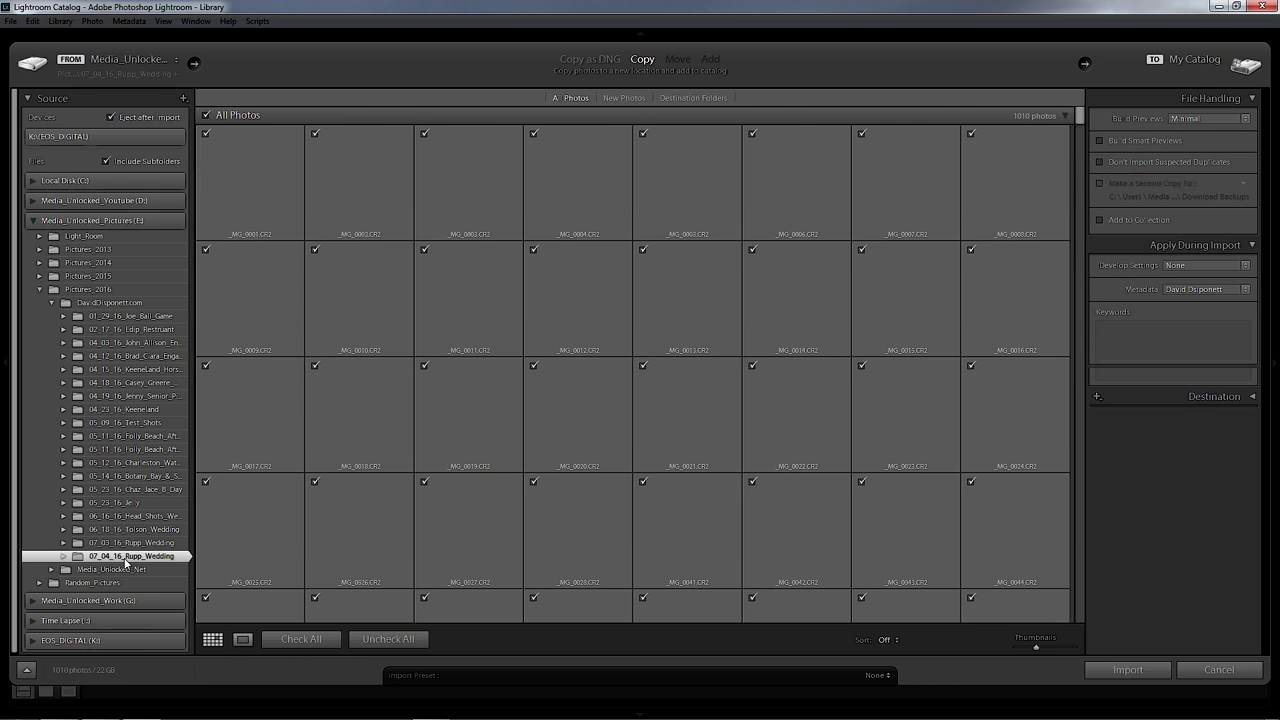
pyautogui.click(1152, 163)
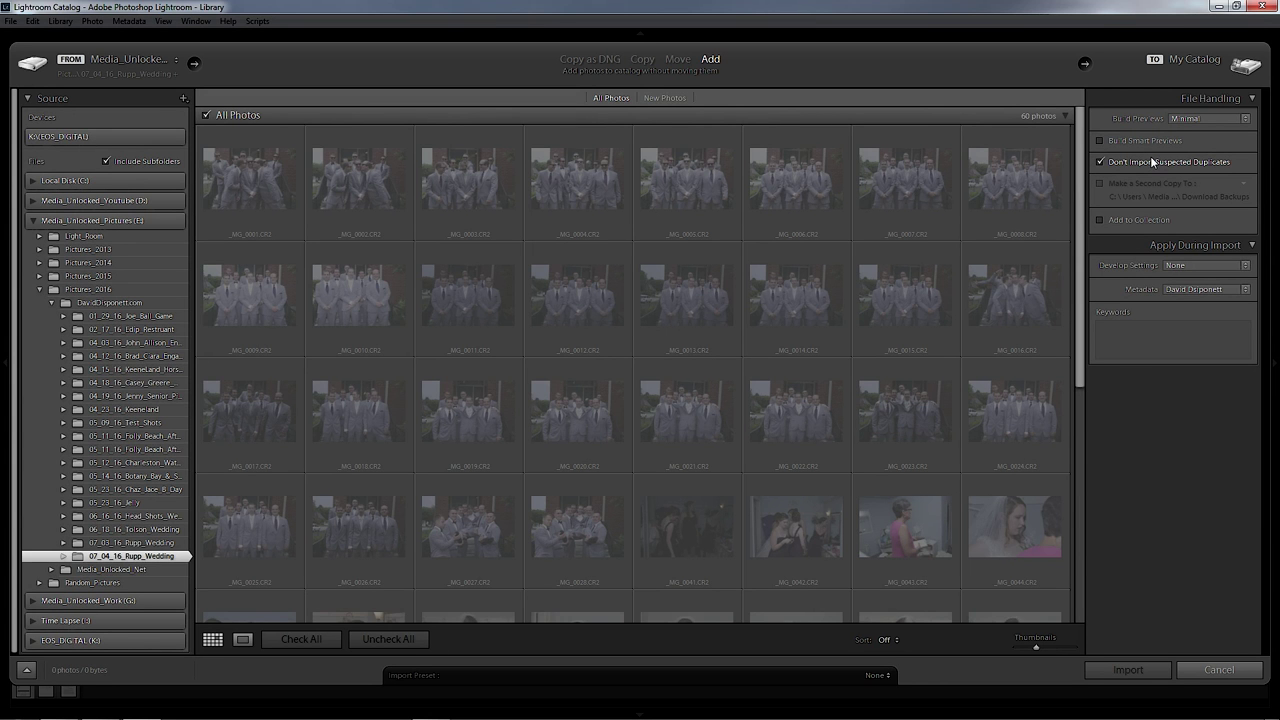
# Allow suspected duplicates and import all photos from the 07_04_16 wedding folder into the catalog.
pyautogui.click(1152, 163)
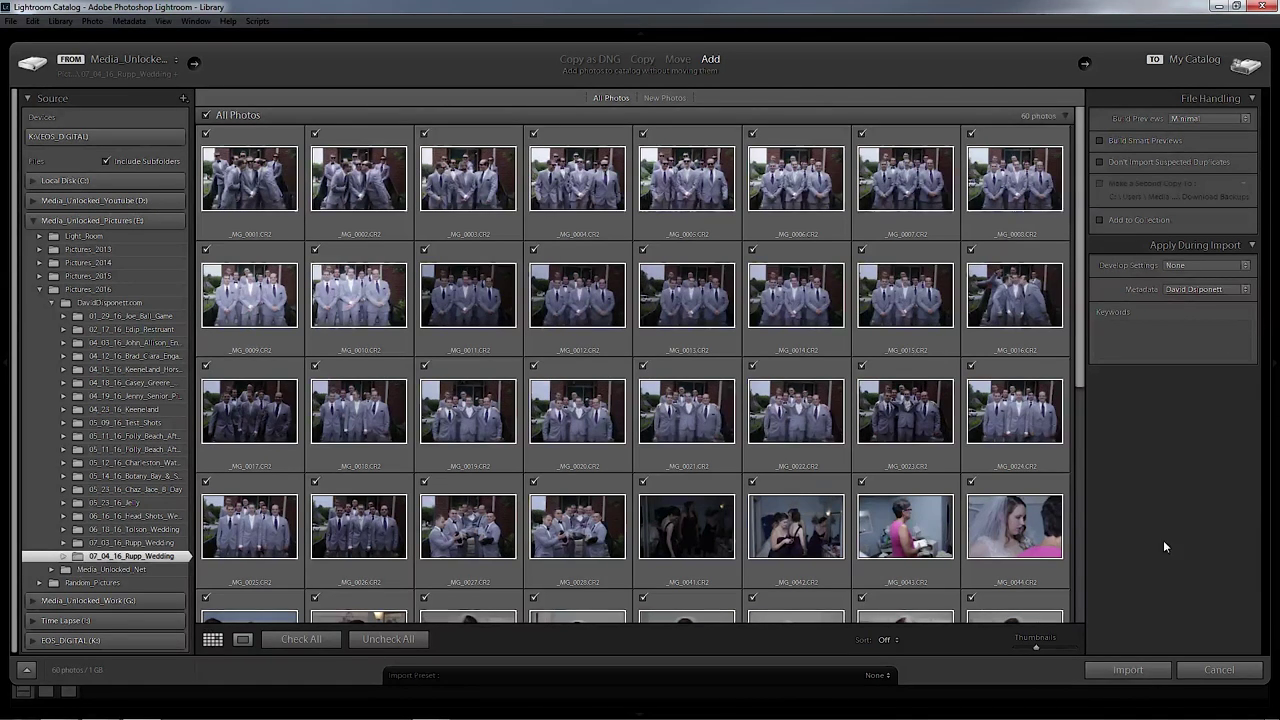
pyautogui.click(1126, 670)
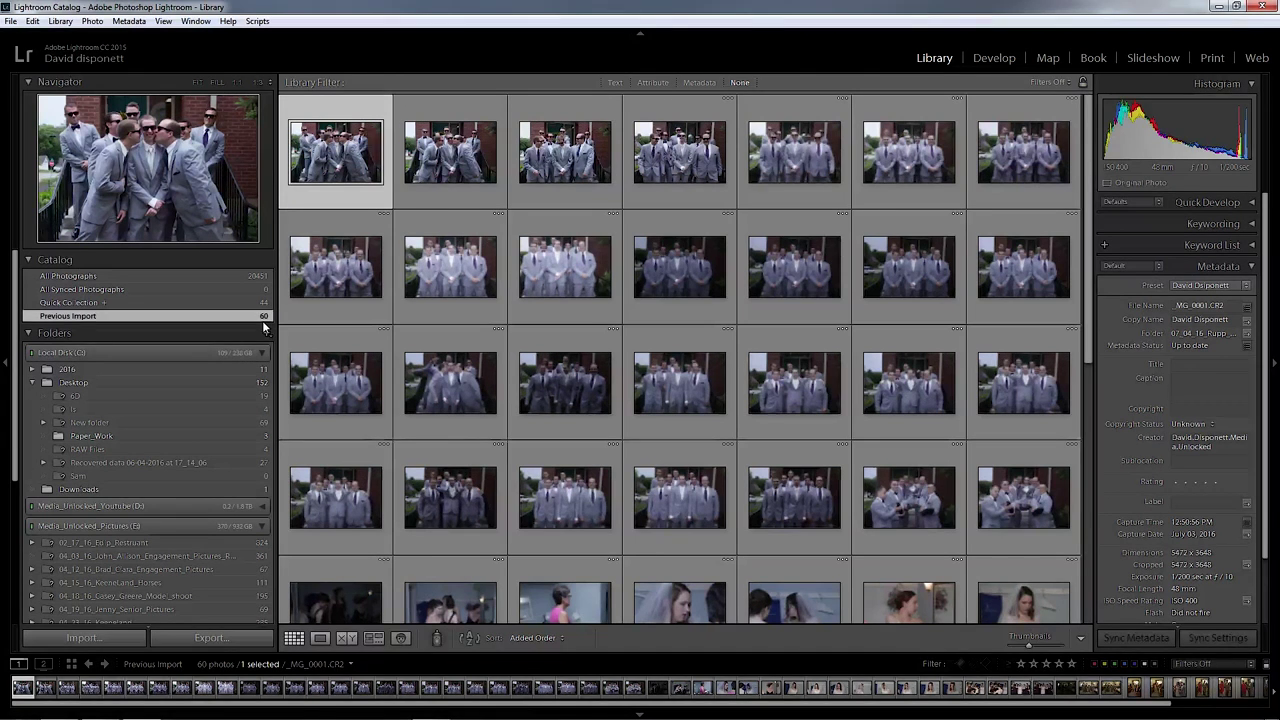
# Collapse the Local Disk (C:) folders and expand the 07_04_16 wedding folder on Media_Unlocked_Pictures (E:) down to its Raw 6D subfolder.
pyautogui.click(165, 356)
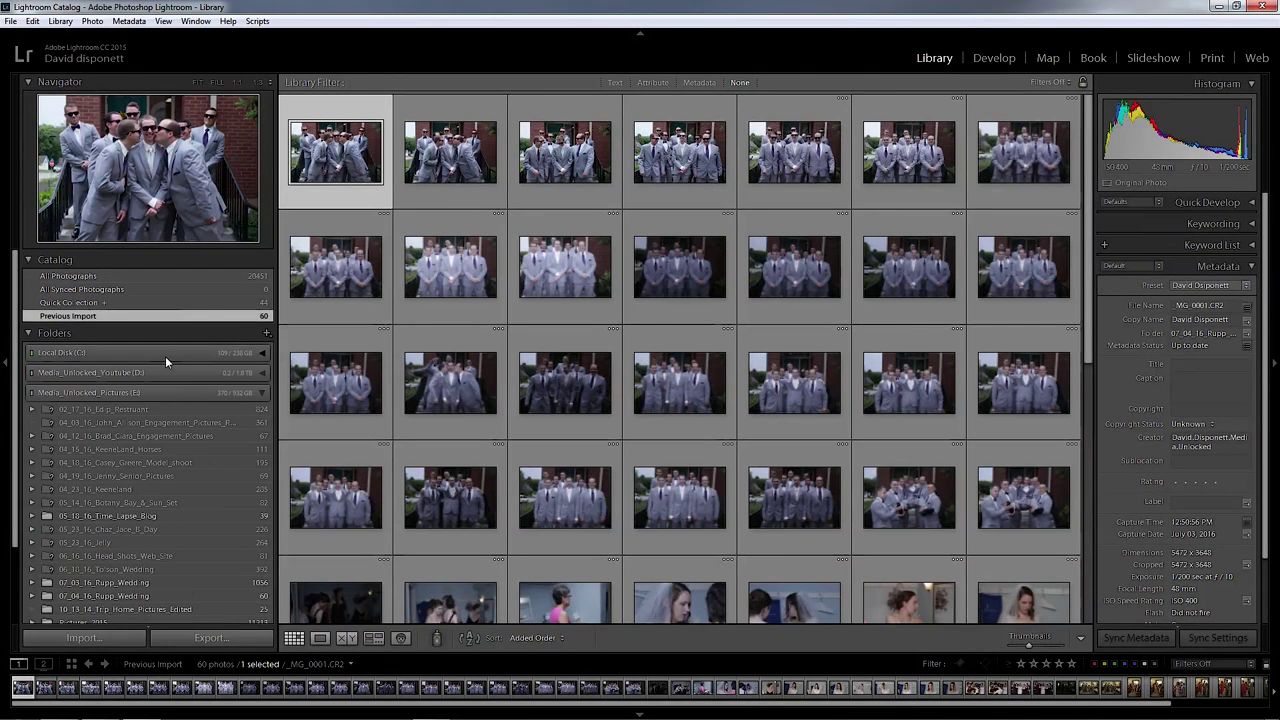
pyautogui.click(157, 392)
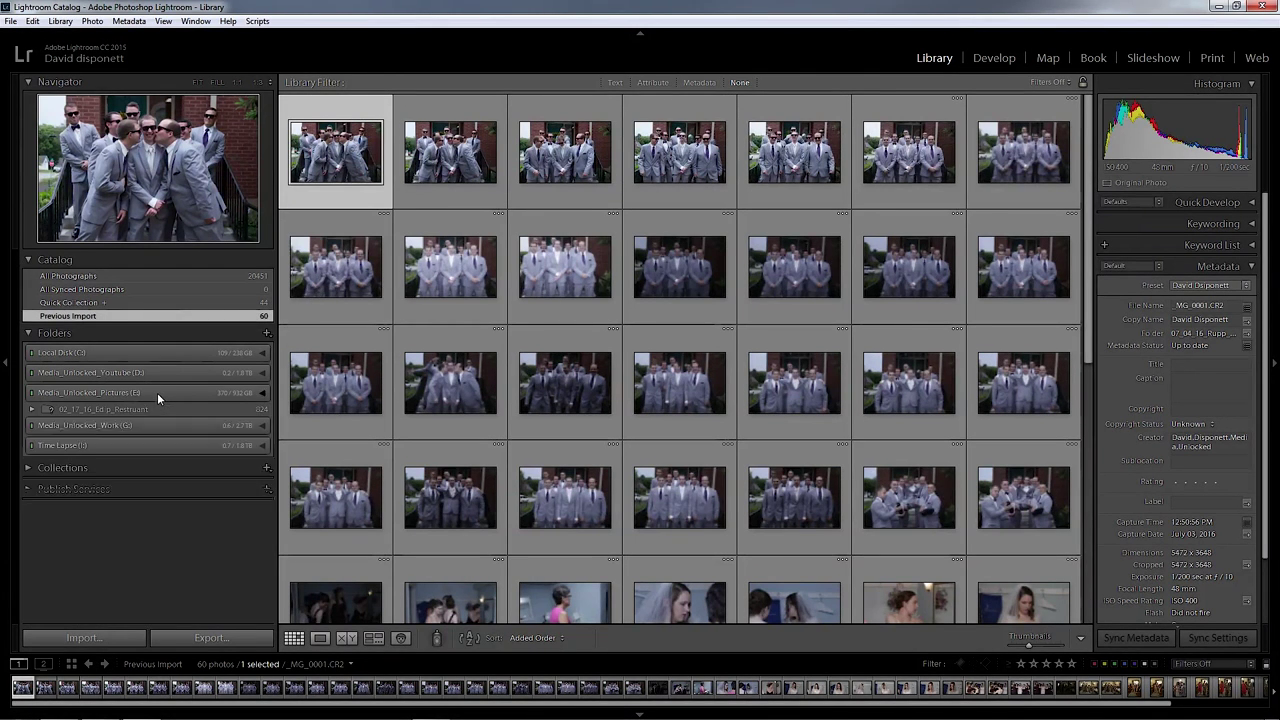
pyautogui.click(103, 392)
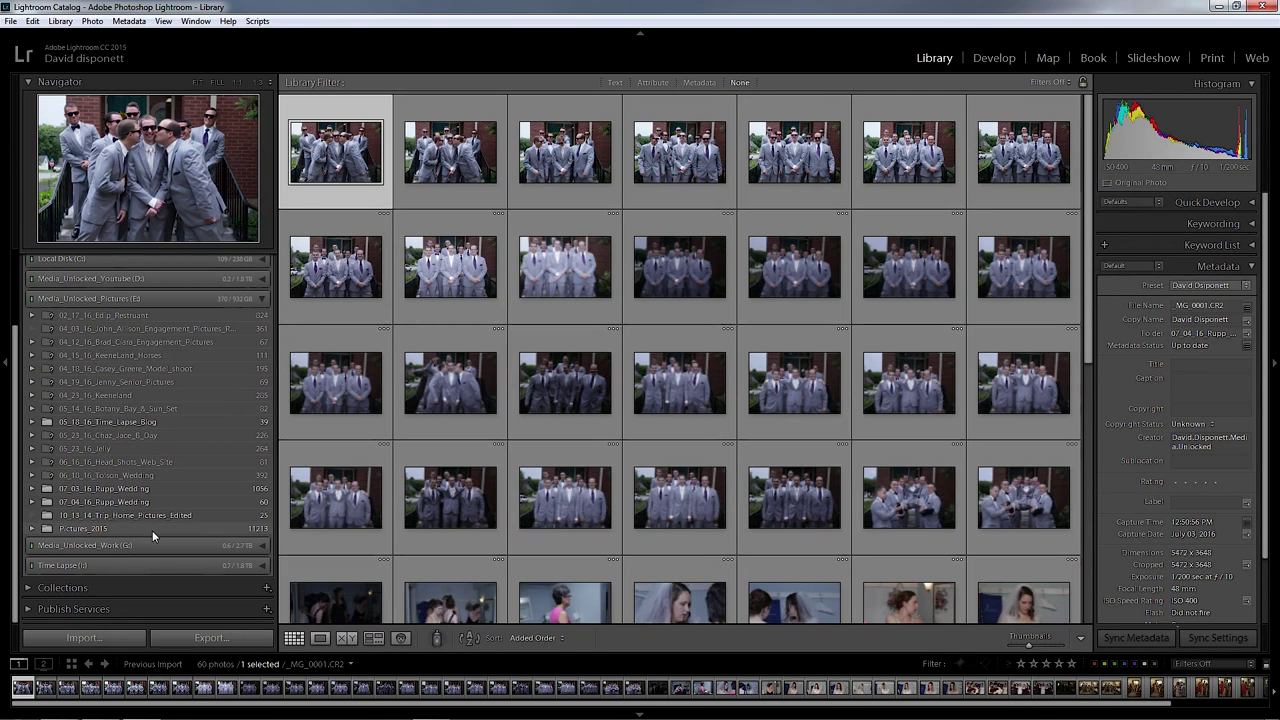
pyautogui.click(80, 503)
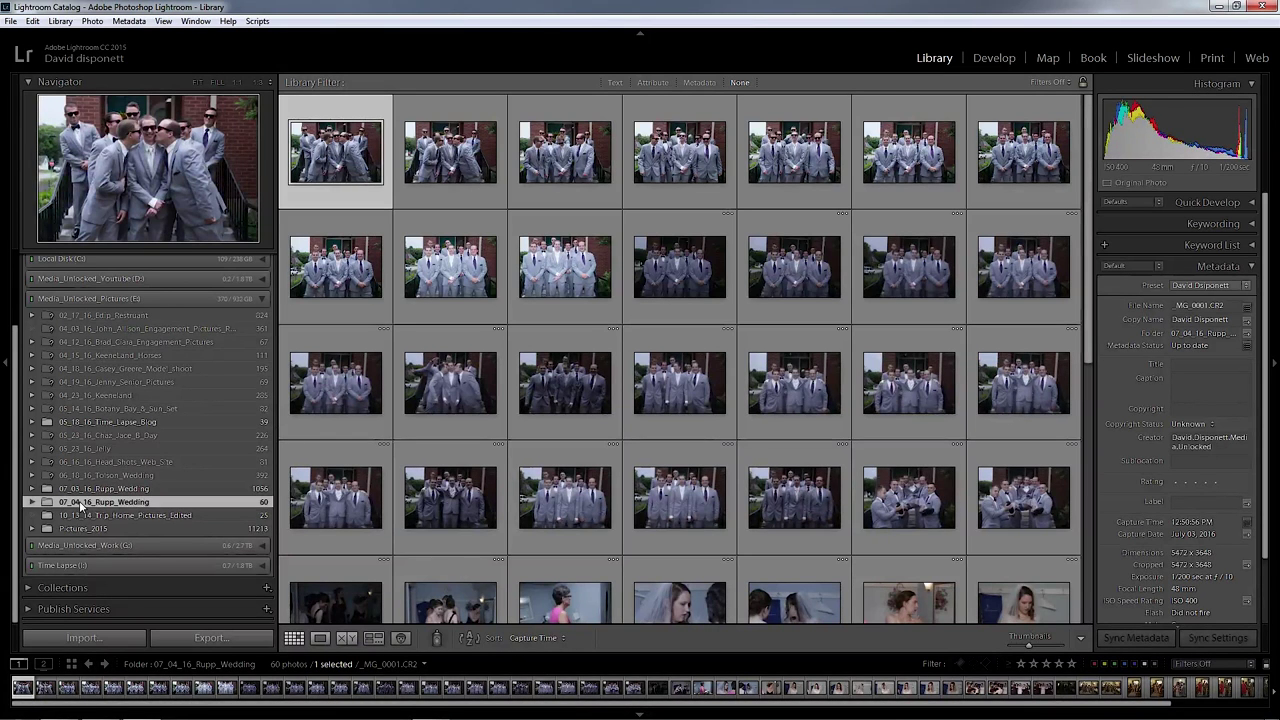
pyautogui.click(33, 502)
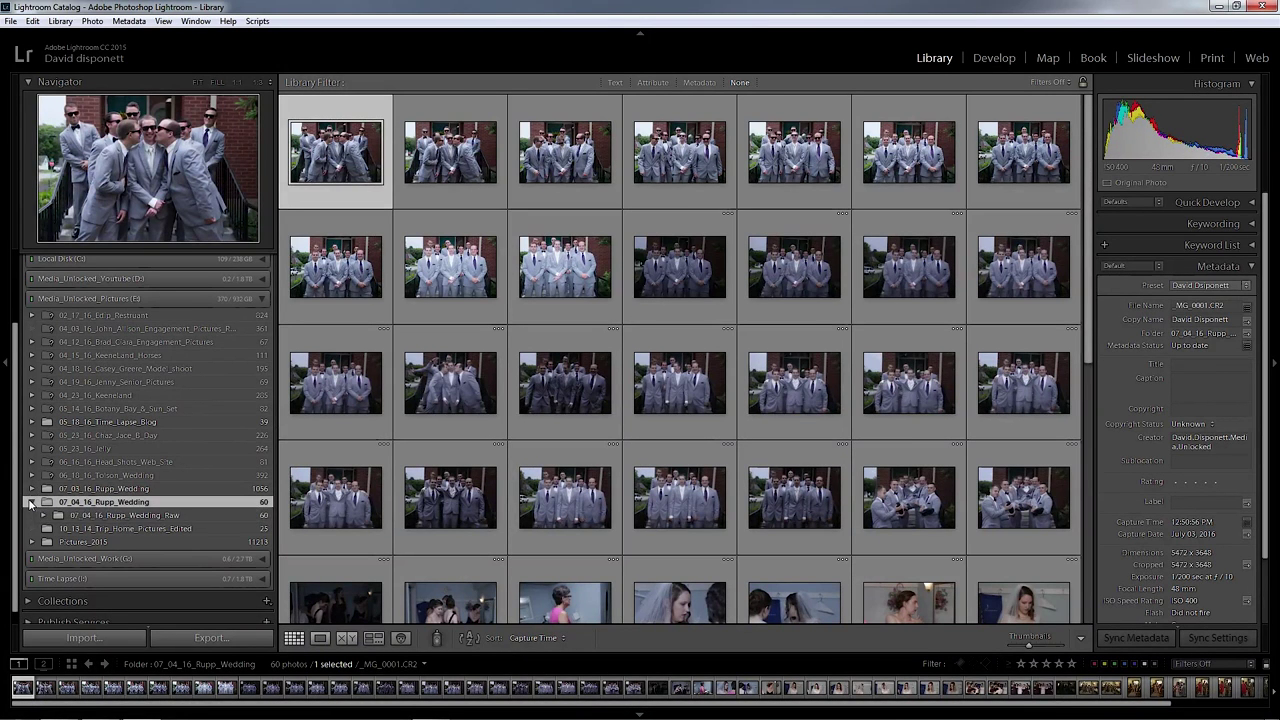
pyautogui.click(134, 516)
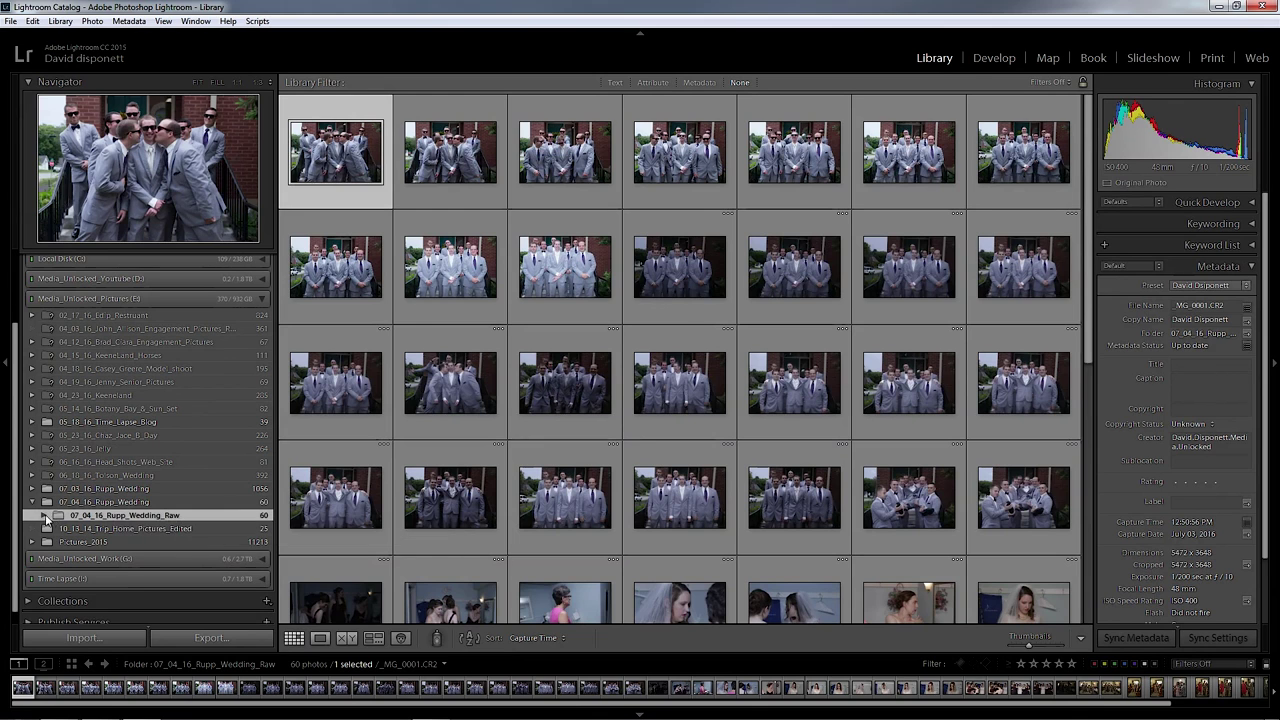
pyautogui.click(46, 516)
pyautogui.click(148, 529)
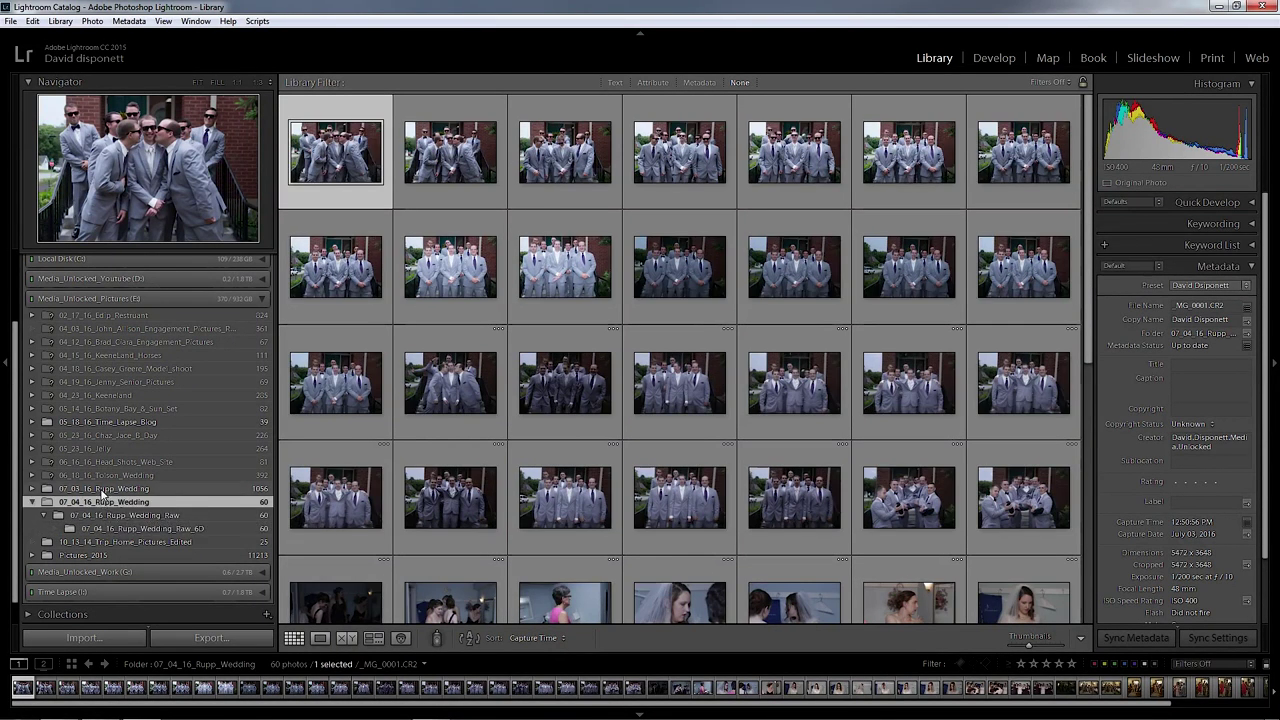
# Expand the 07_03_16 wedding folder and compare the photos in its Raw, Raw 6D and Raw T3i subfolders.
pyautogui.click(36, 489)
pyautogui.click(33, 489)
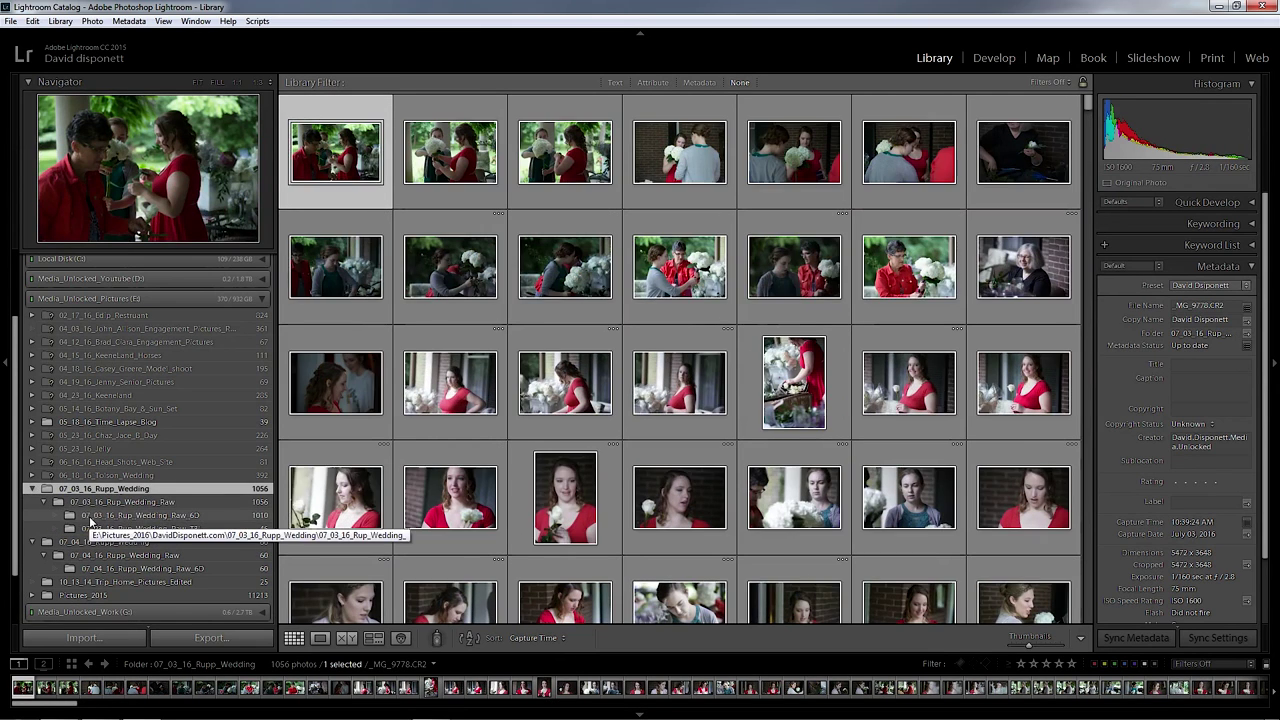
pyautogui.click(172, 514)
pyautogui.click(186, 528)
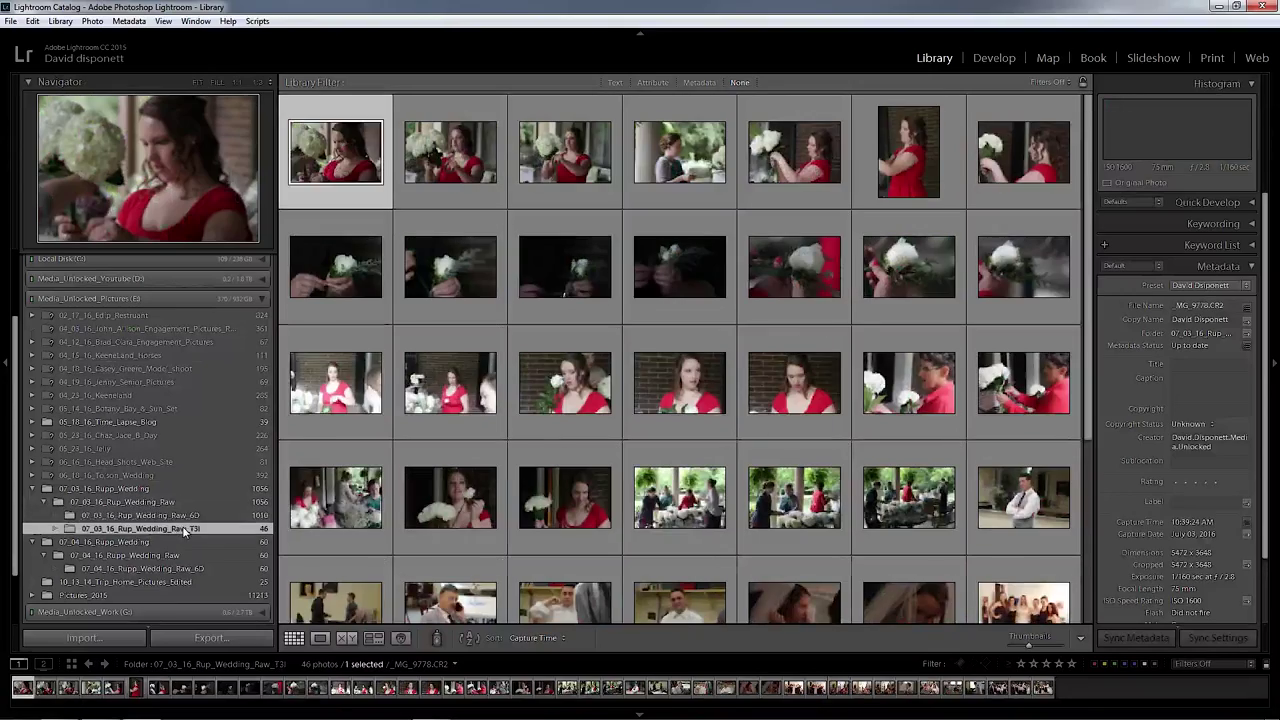
pyautogui.click(184, 515)
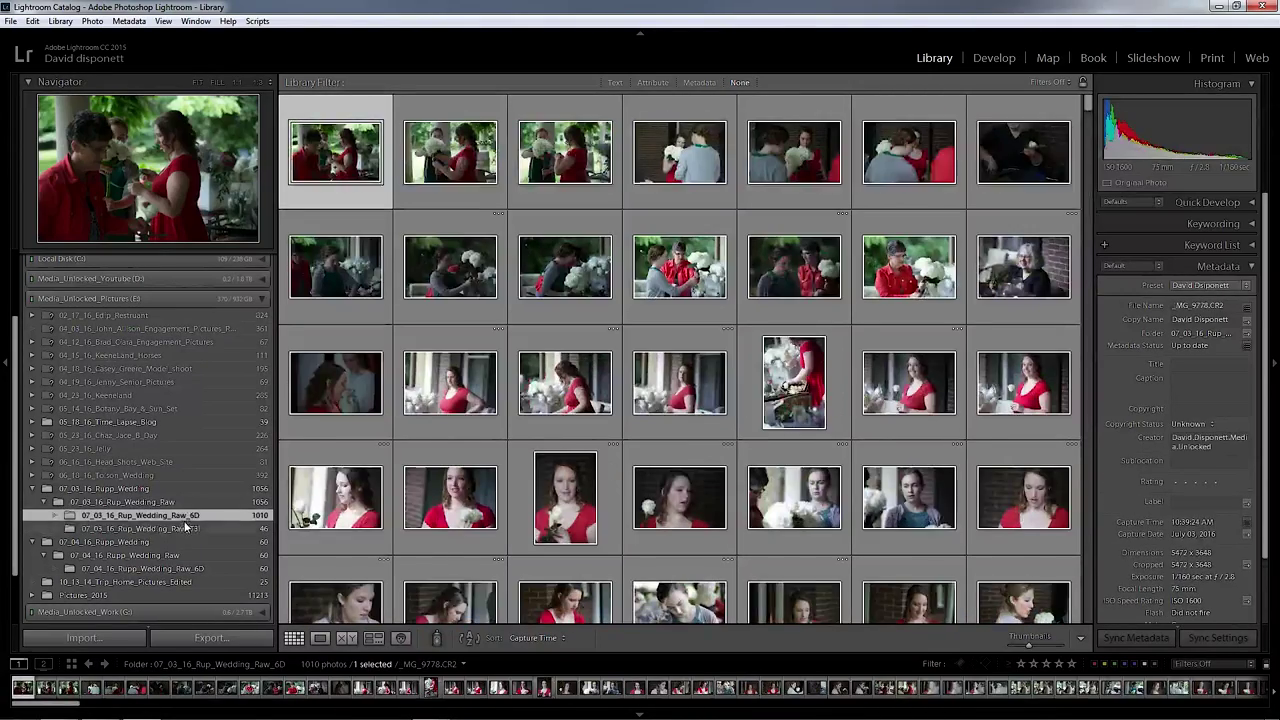
pyautogui.click(187, 526)
pyautogui.click(158, 503)
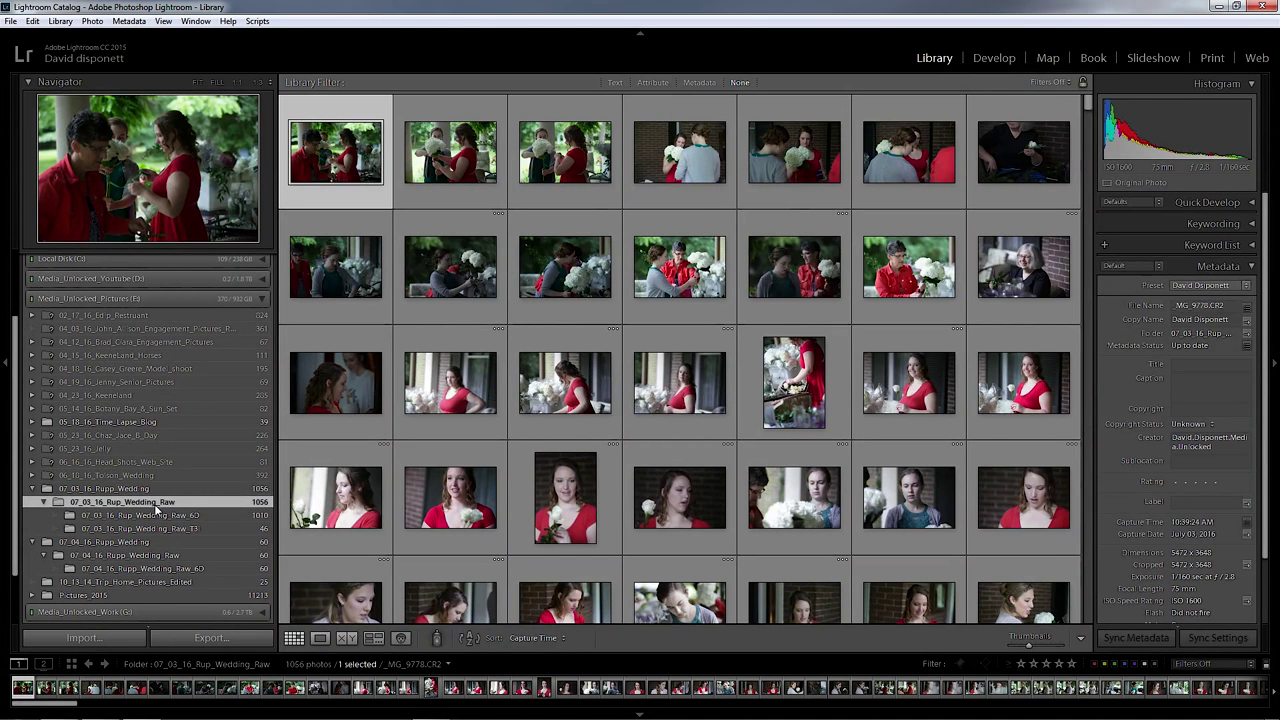
pyautogui.click(156, 515)
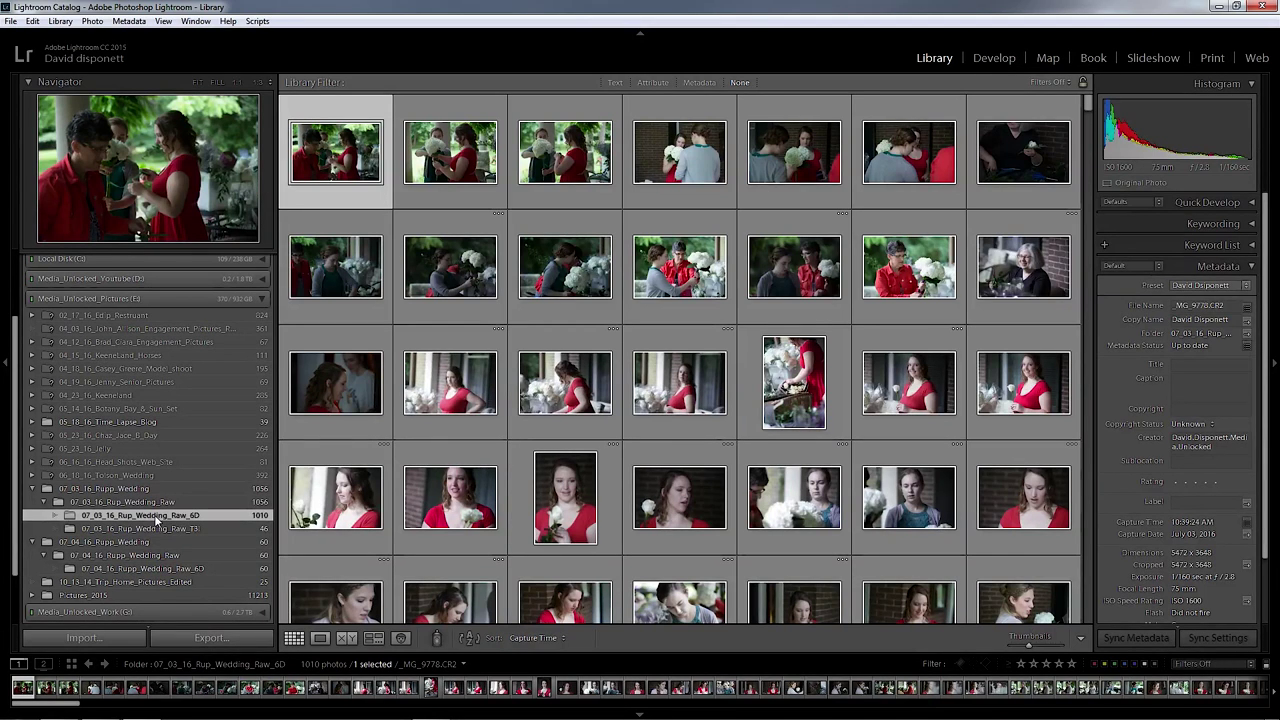
pyautogui.click(159, 528)
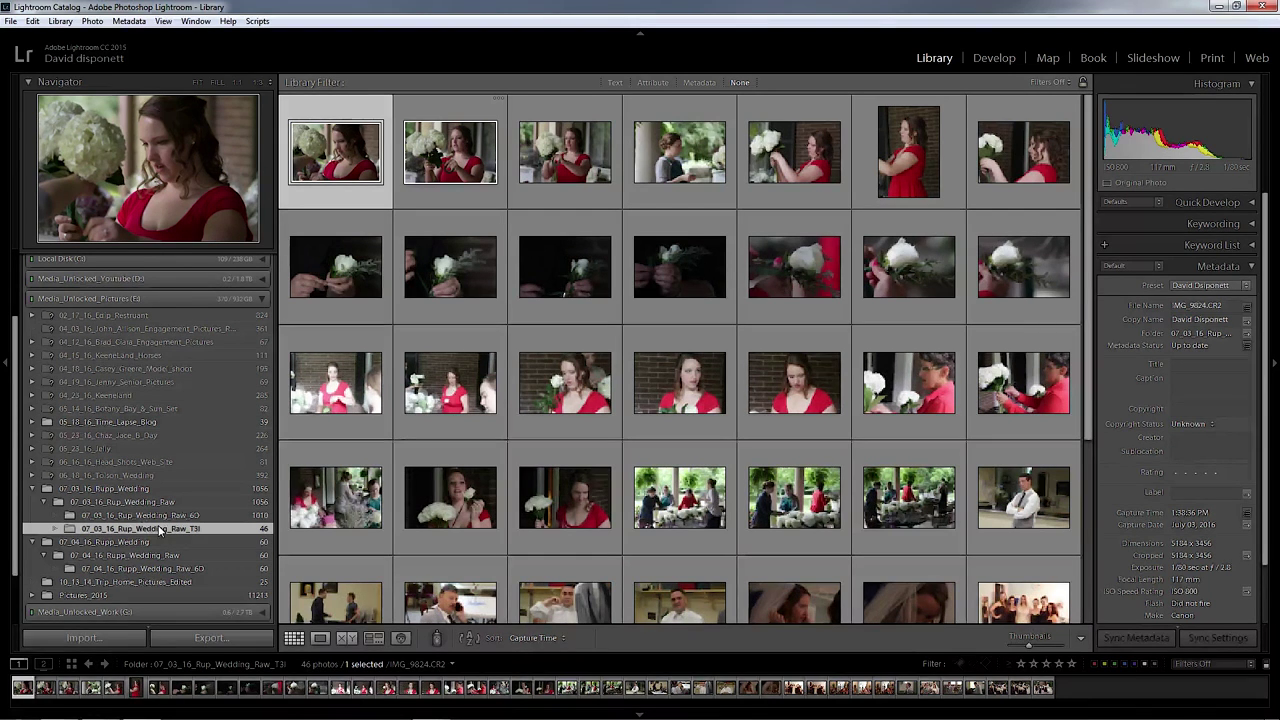
pyautogui.click(159, 516)
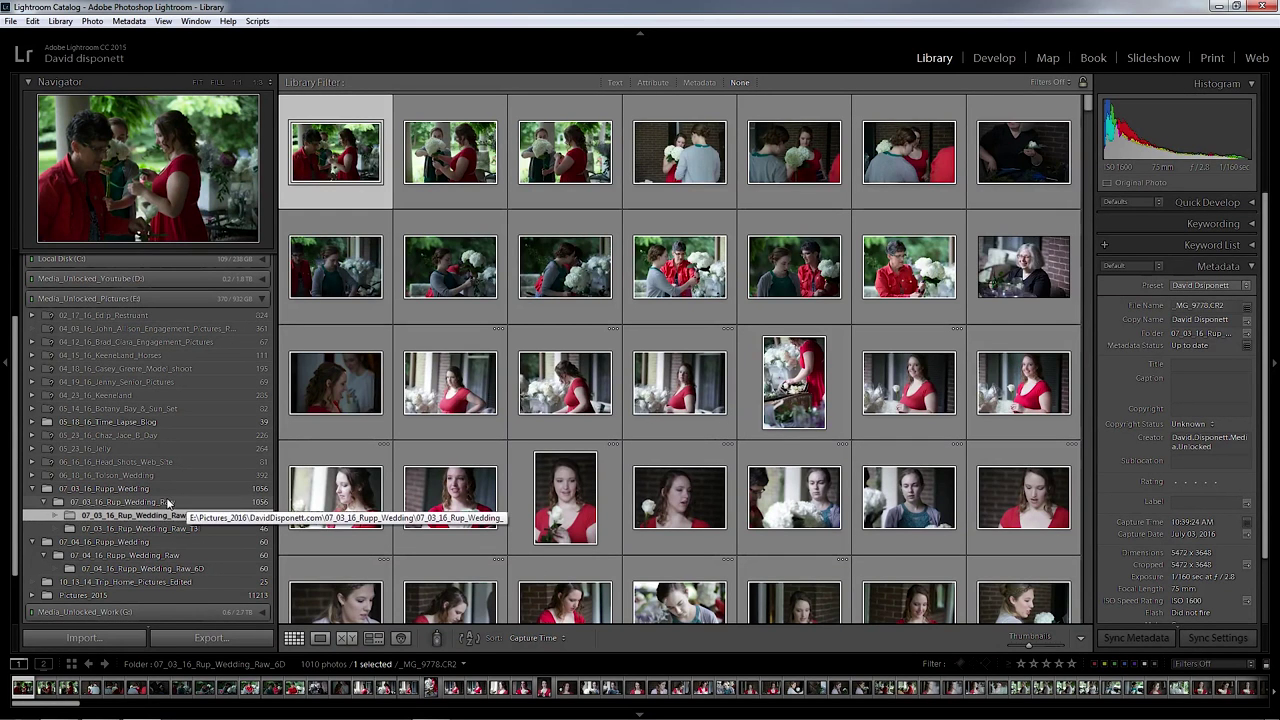
# Collapse the 07_03_16 wedding folder and display the photos in the 07_04_16 Raw 6D subfolder.
pyautogui.click(43, 506)
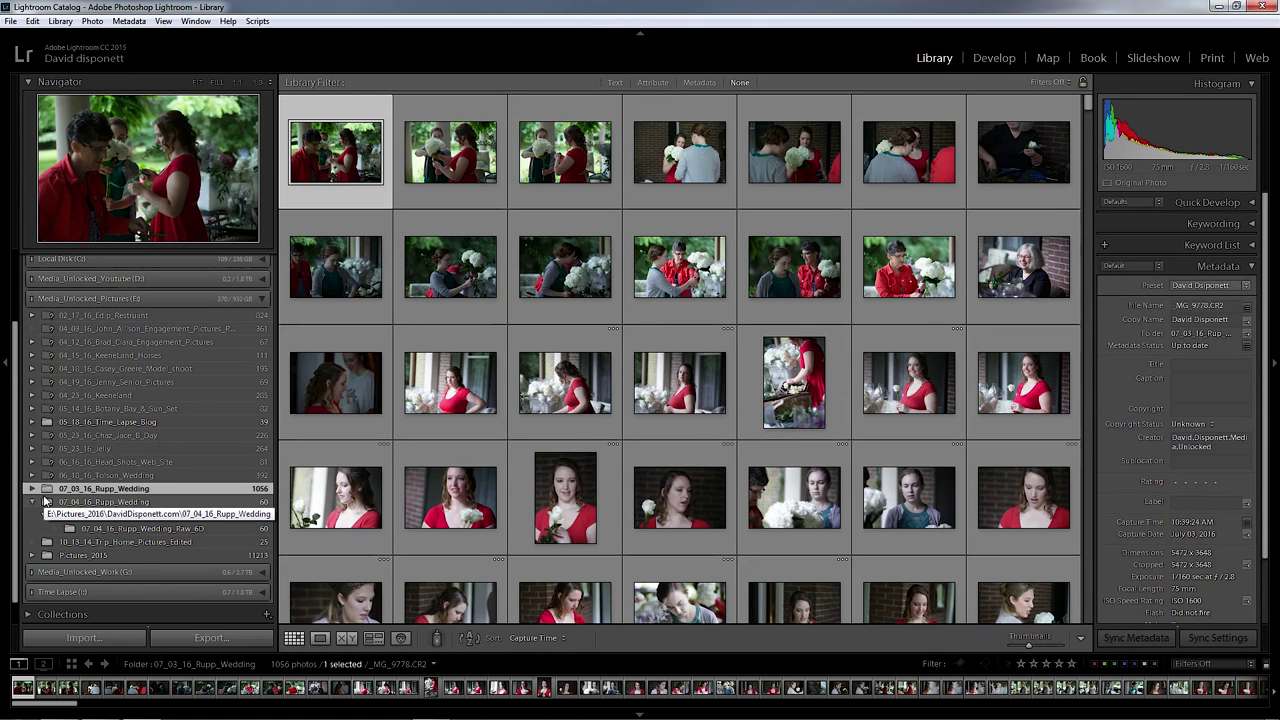
pyautogui.click(33, 488)
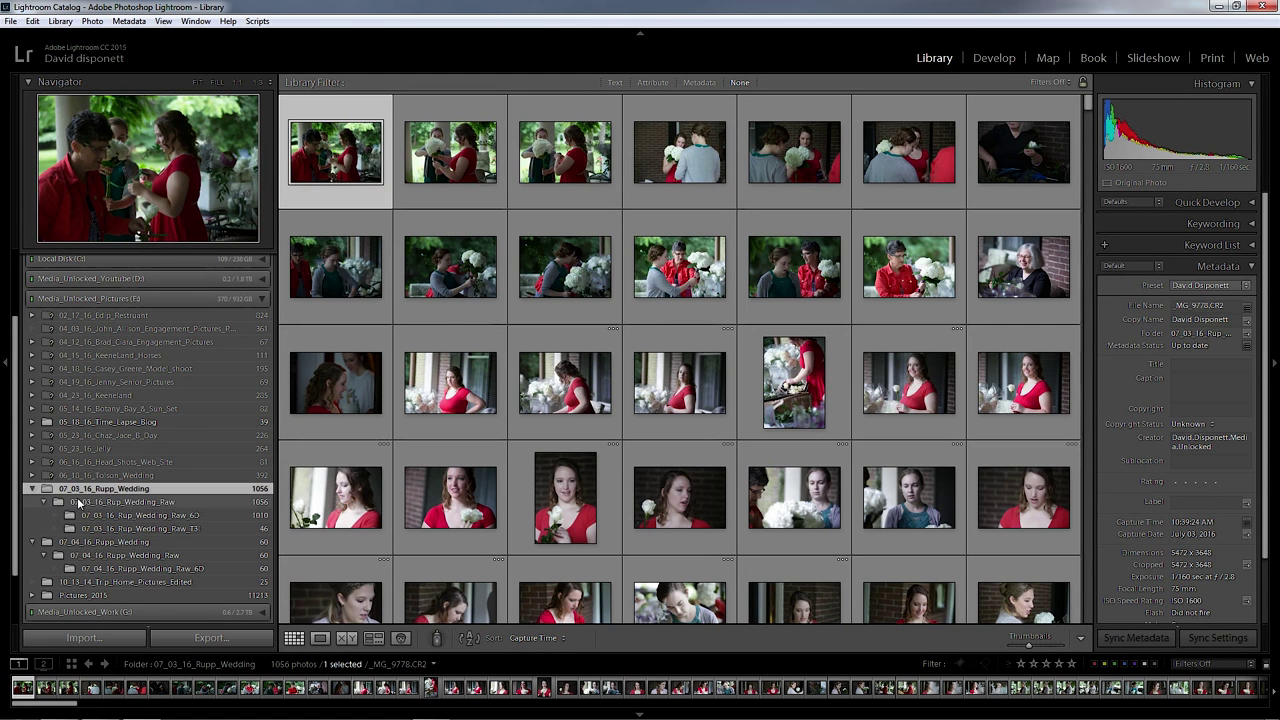
pyautogui.click(97, 516)
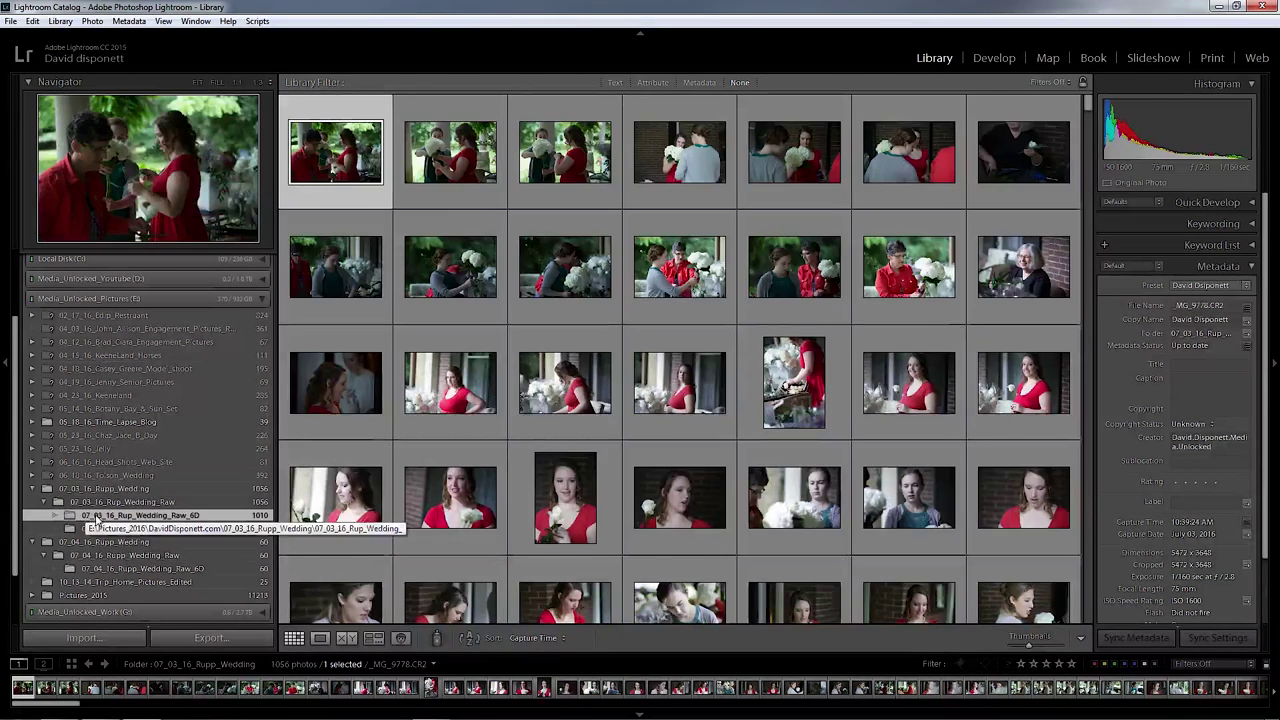
pyautogui.click(33, 489)
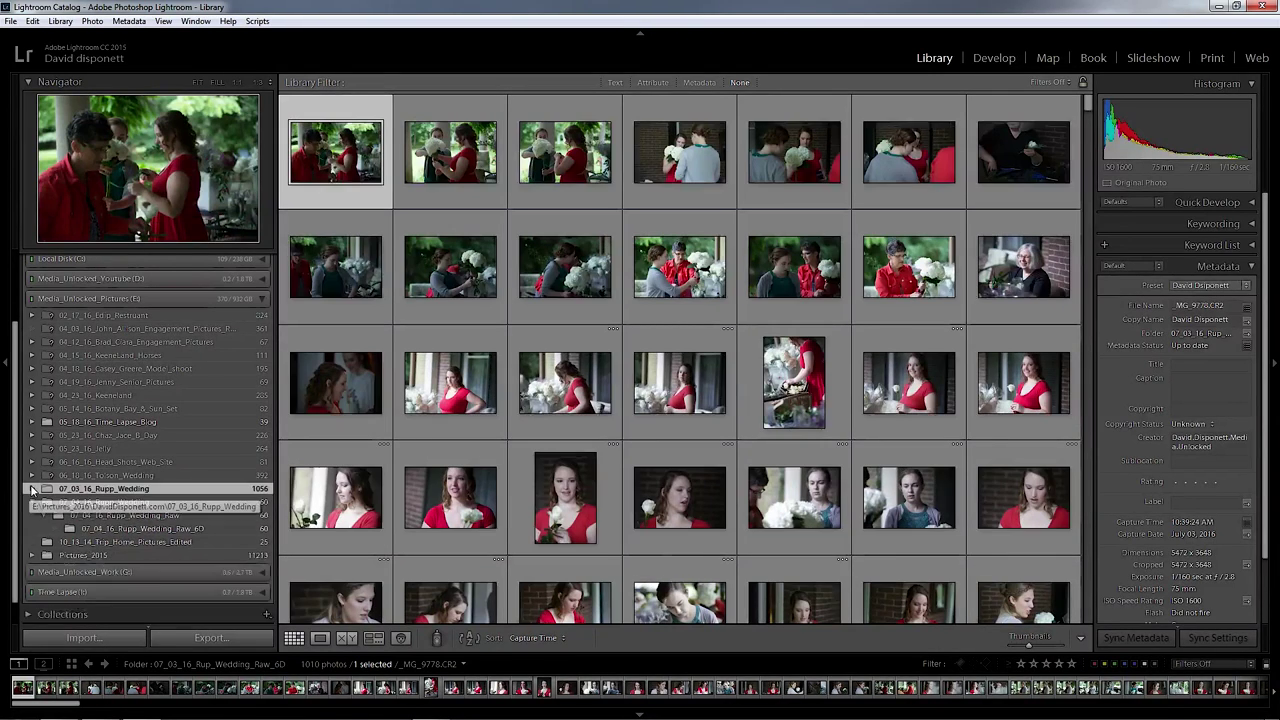
pyautogui.click(125, 515)
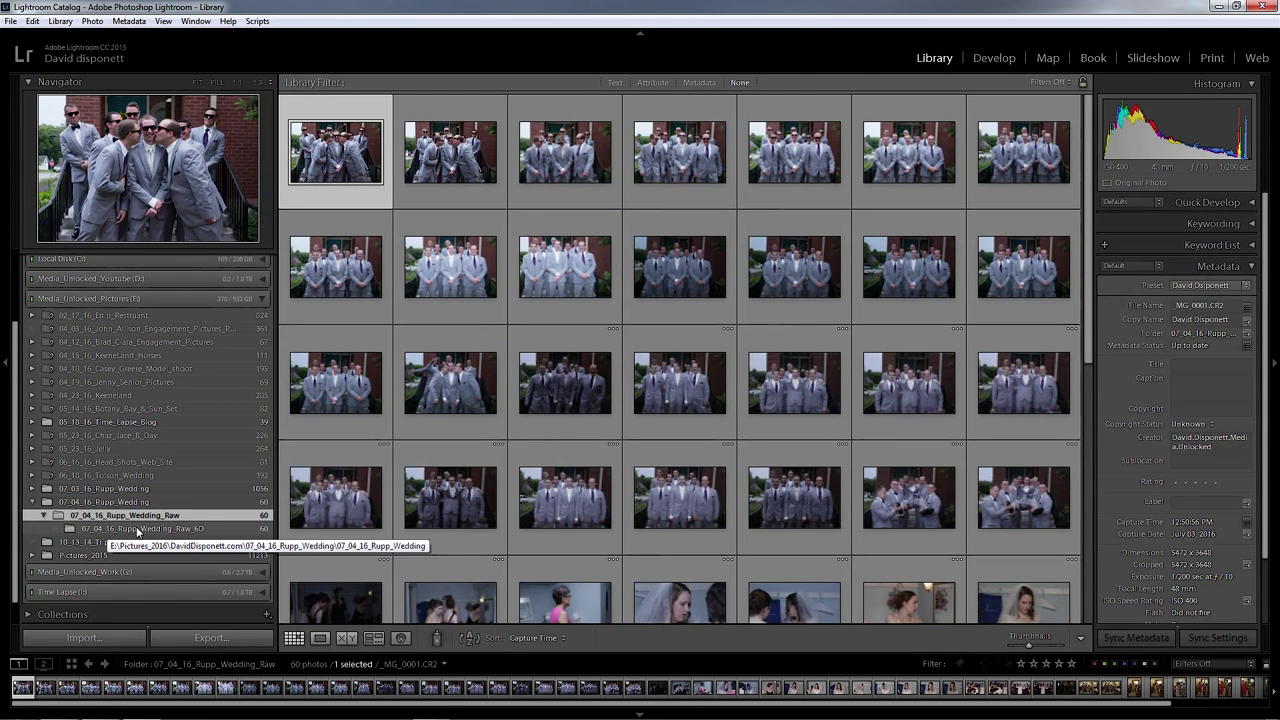
pyautogui.click(140, 529)
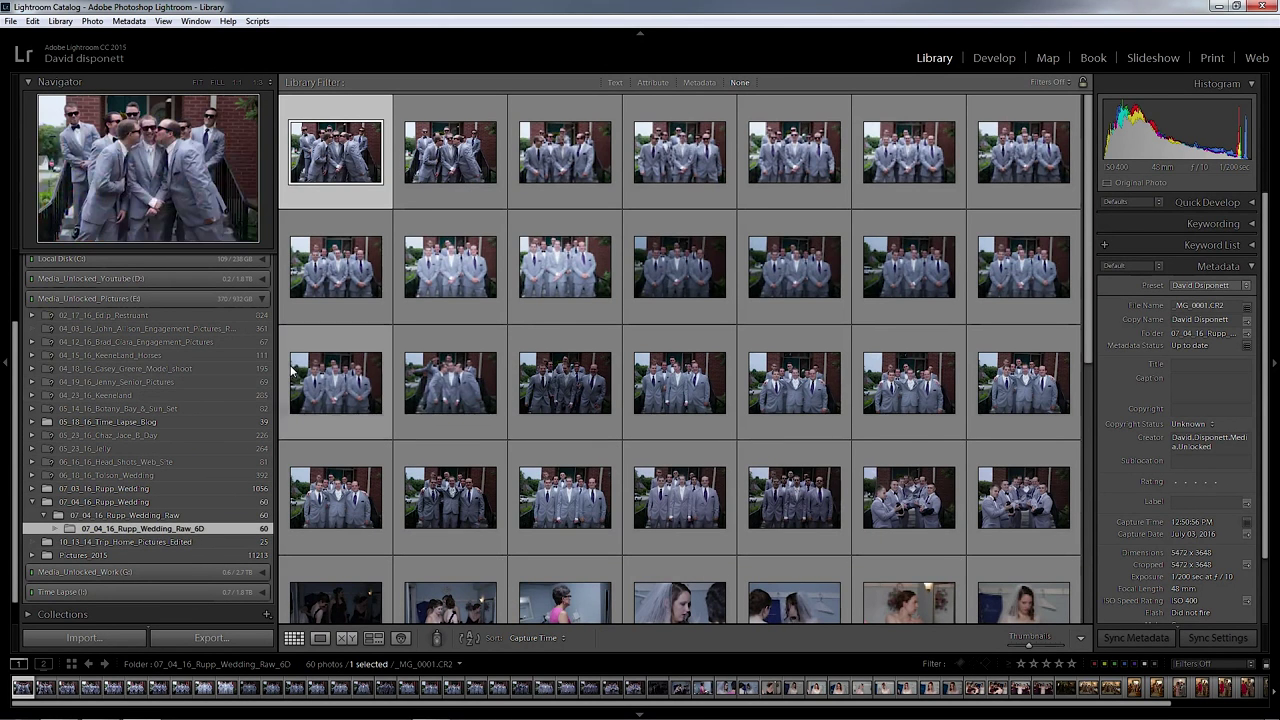
# Enlarge _MG_0001.CR2, compare it with _MG_0002.CR2, and rate _MG_0001.CR2 five stars.
pyautogui.doubleClick(340, 150)
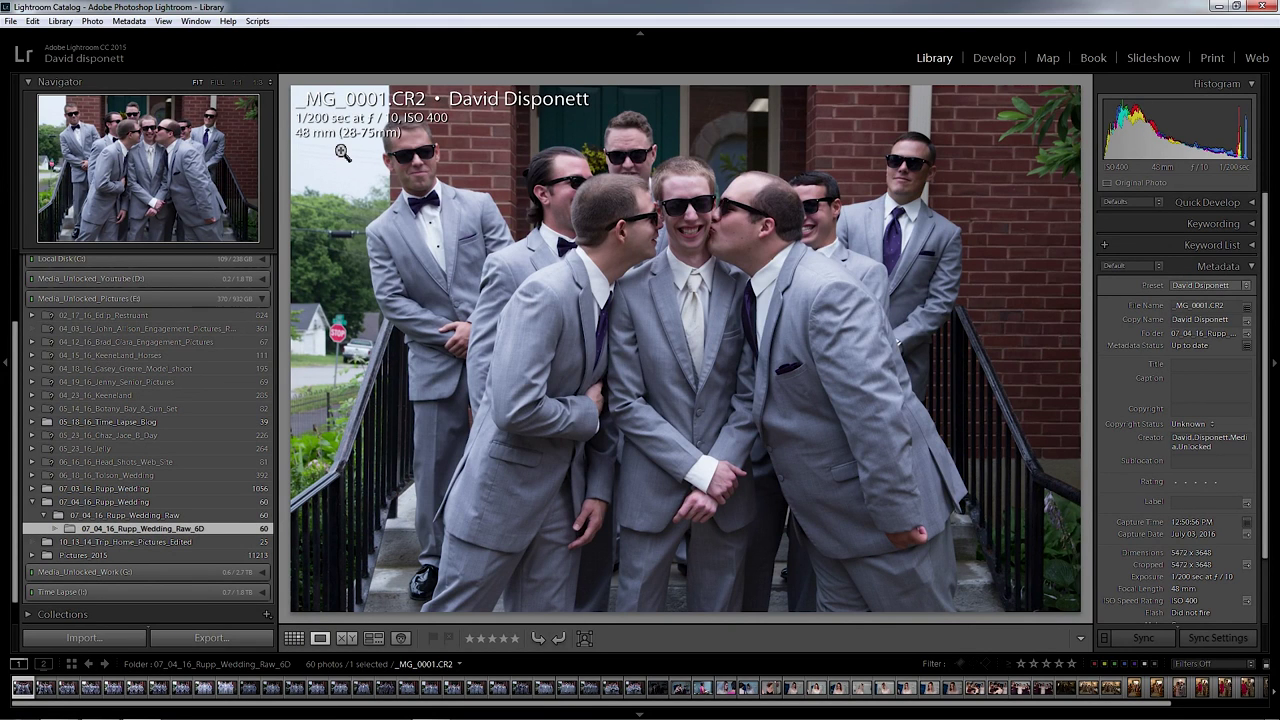
pyautogui.press('5')
pyautogui.press('Right')
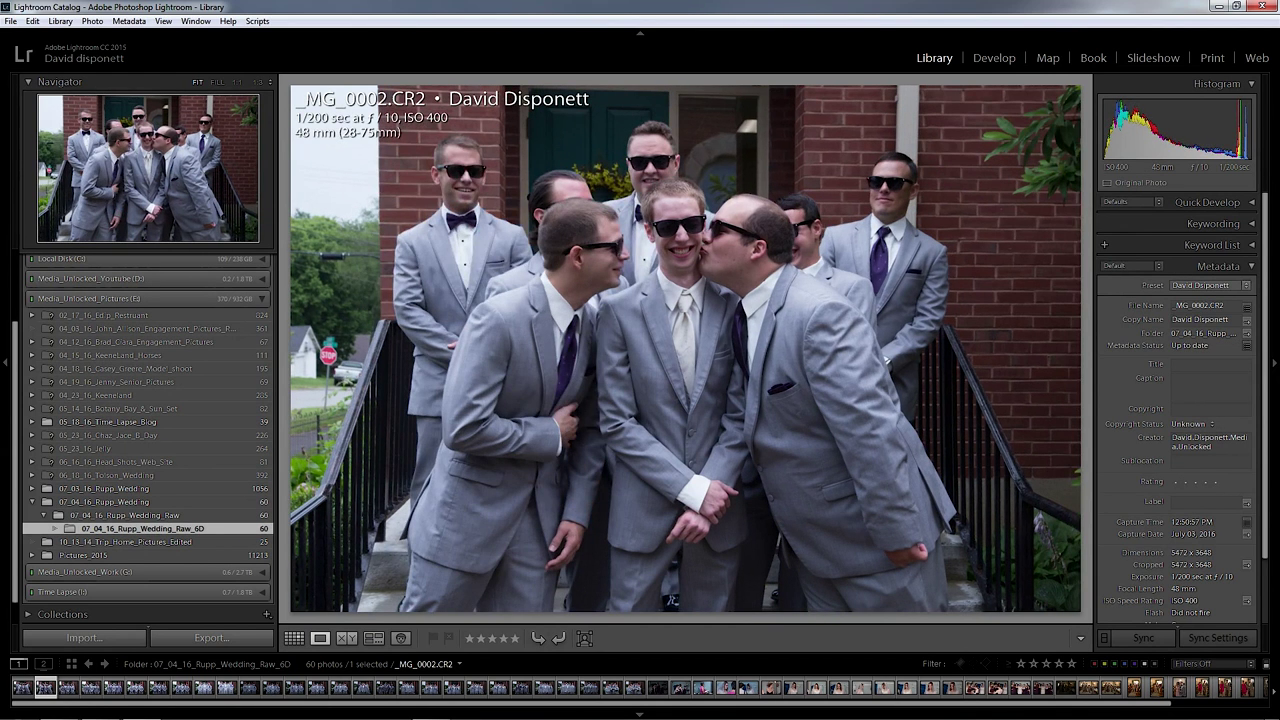
pyautogui.press('Left')
pyautogui.press('Right')
pyautogui.press('Left')
pyautogui.press('5')
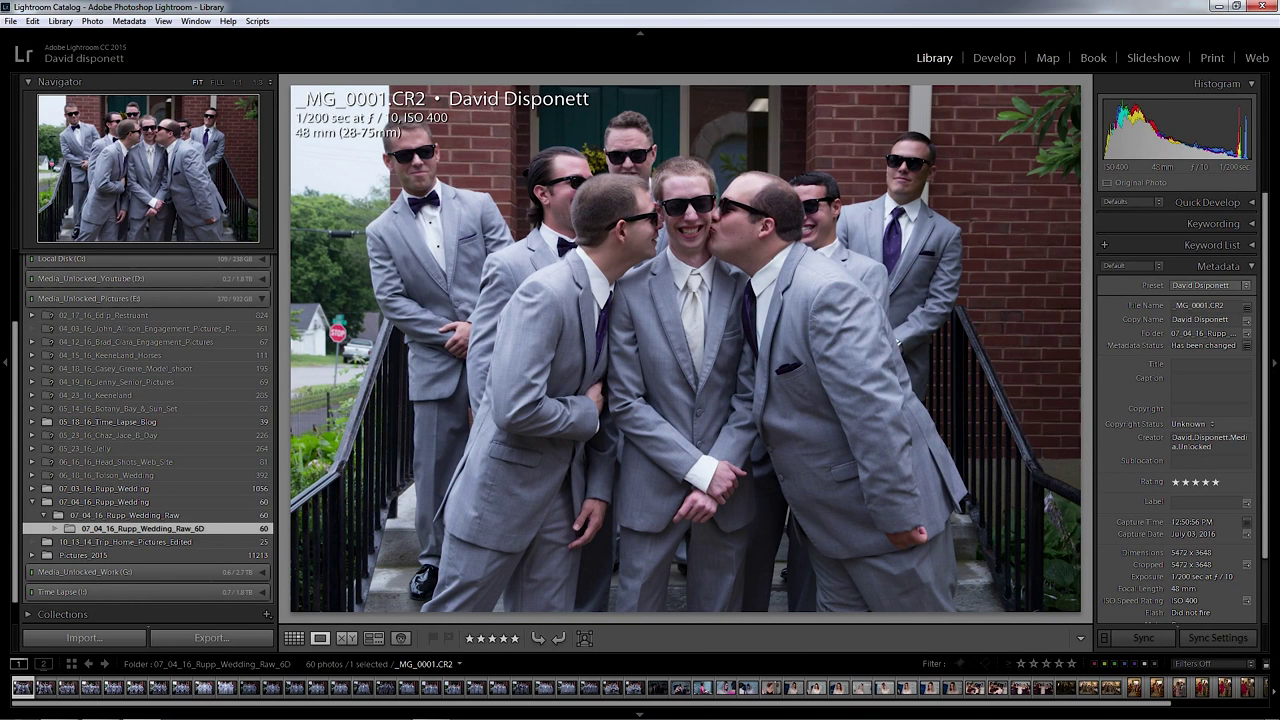
# Rate _MG_0002.CR2 three stars and compare it with _MG_0001.CR2.
pyautogui.press('Right')
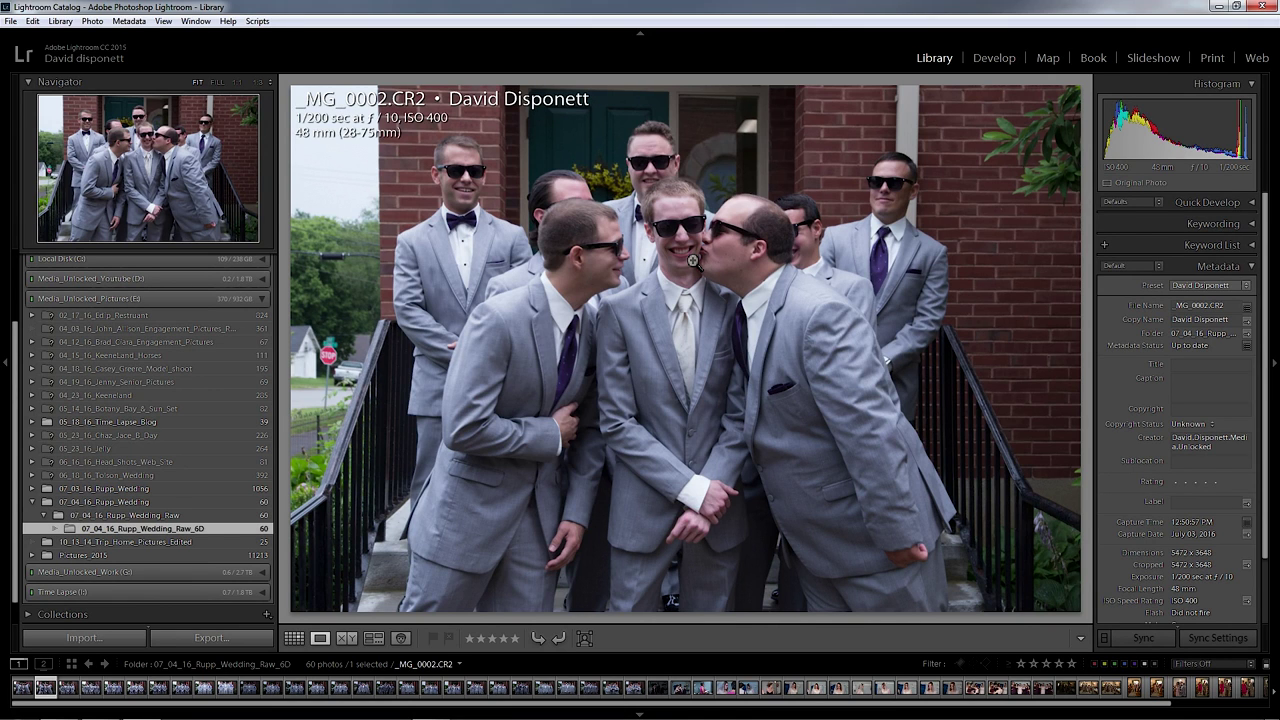
pyautogui.press('3')
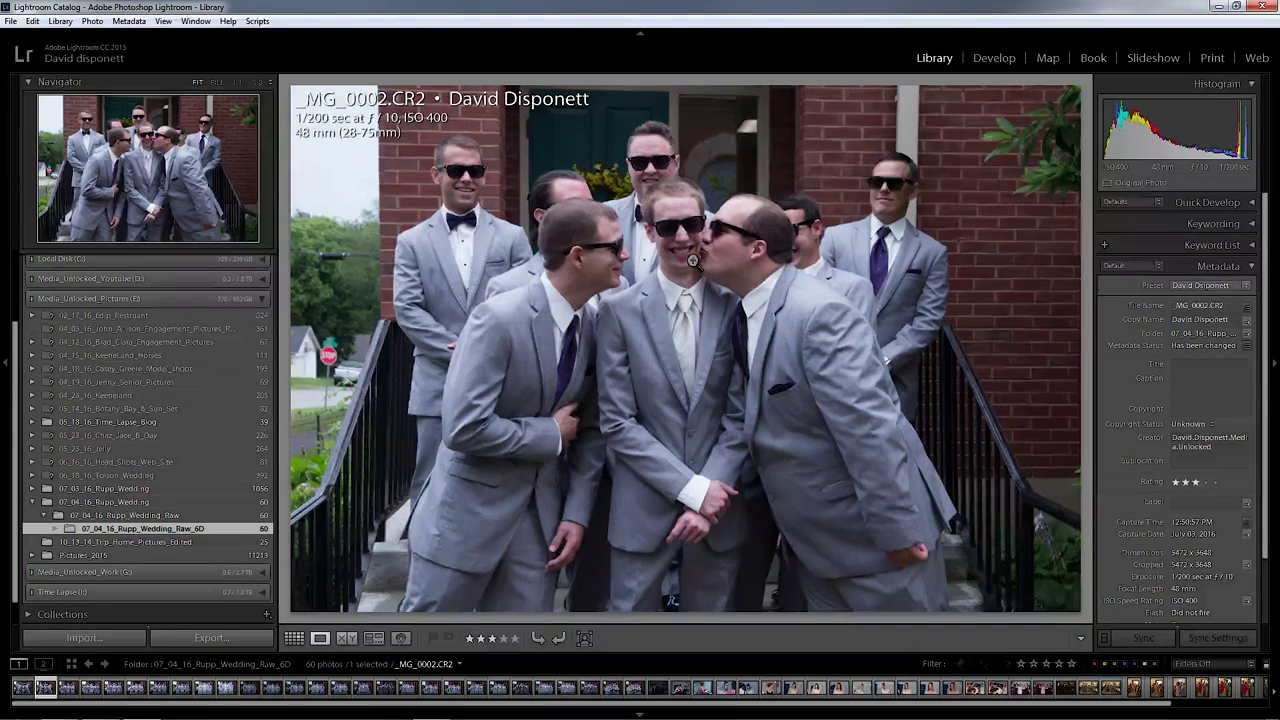
pyautogui.press('Left')
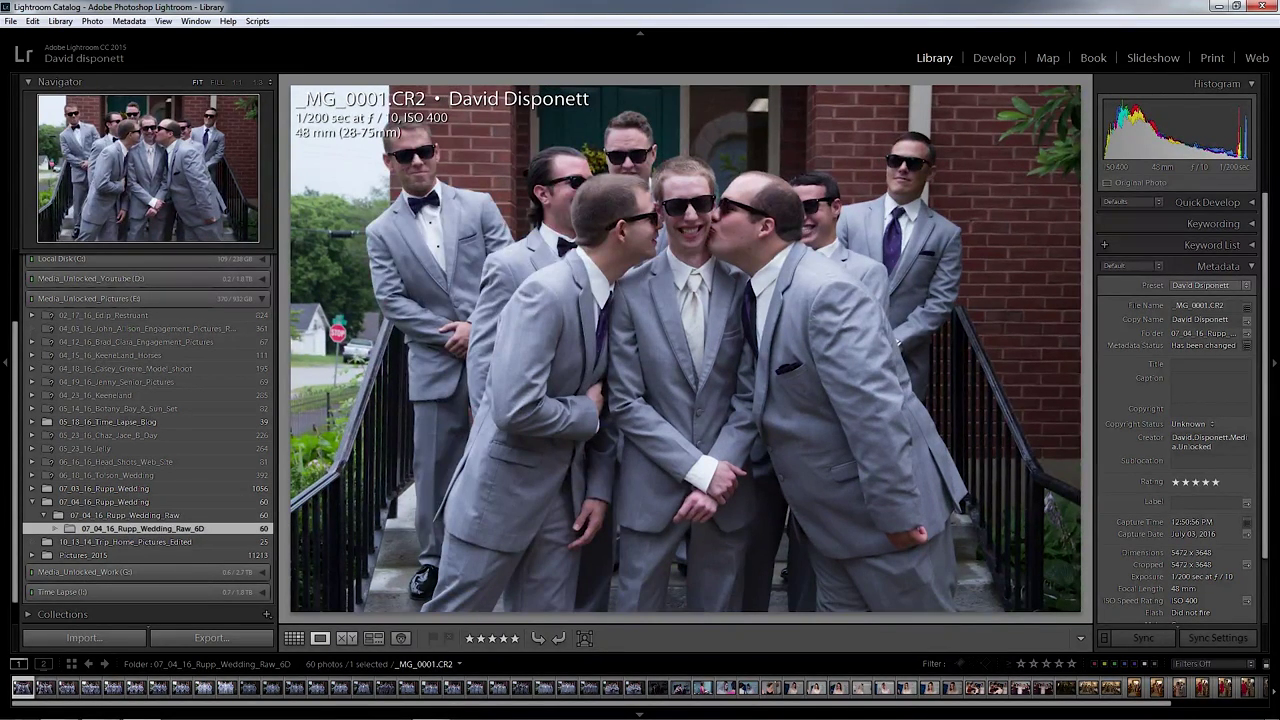
pyautogui.press('Right')
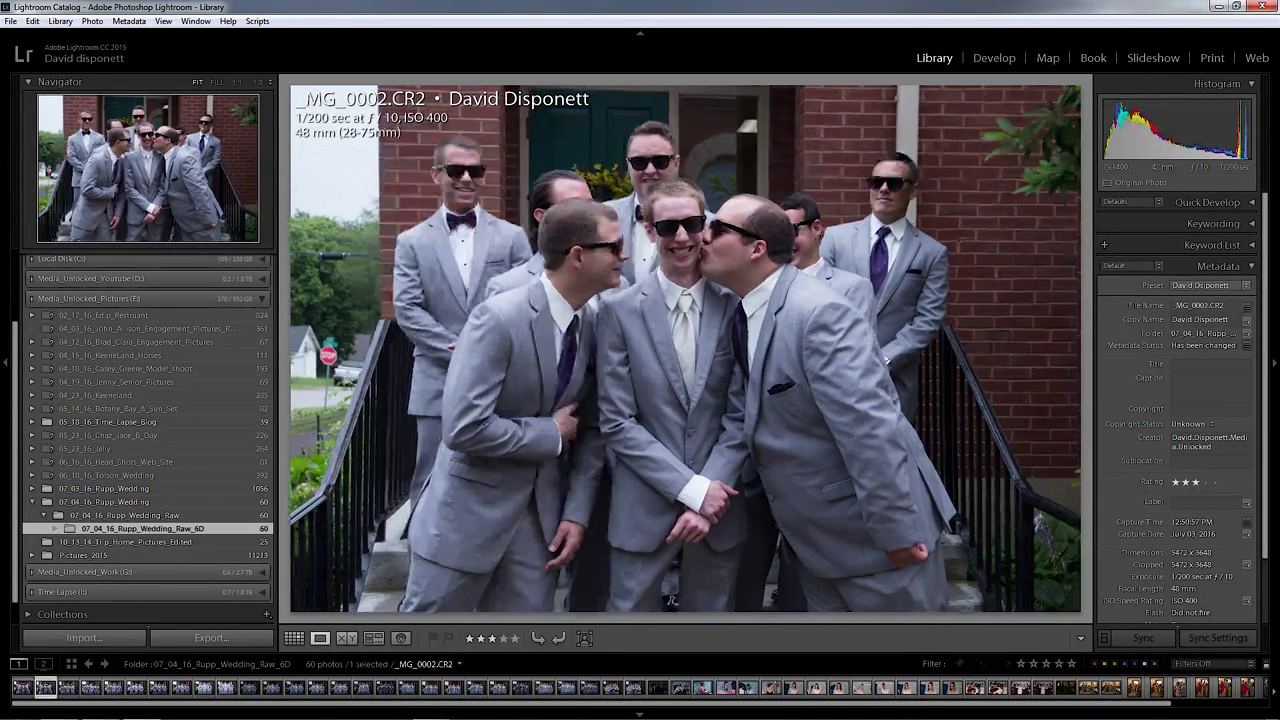
# Browse ahead through the groomsmen photos to _MG_0016.CR2 and rate it five stars.
pyautogui.press('Right')
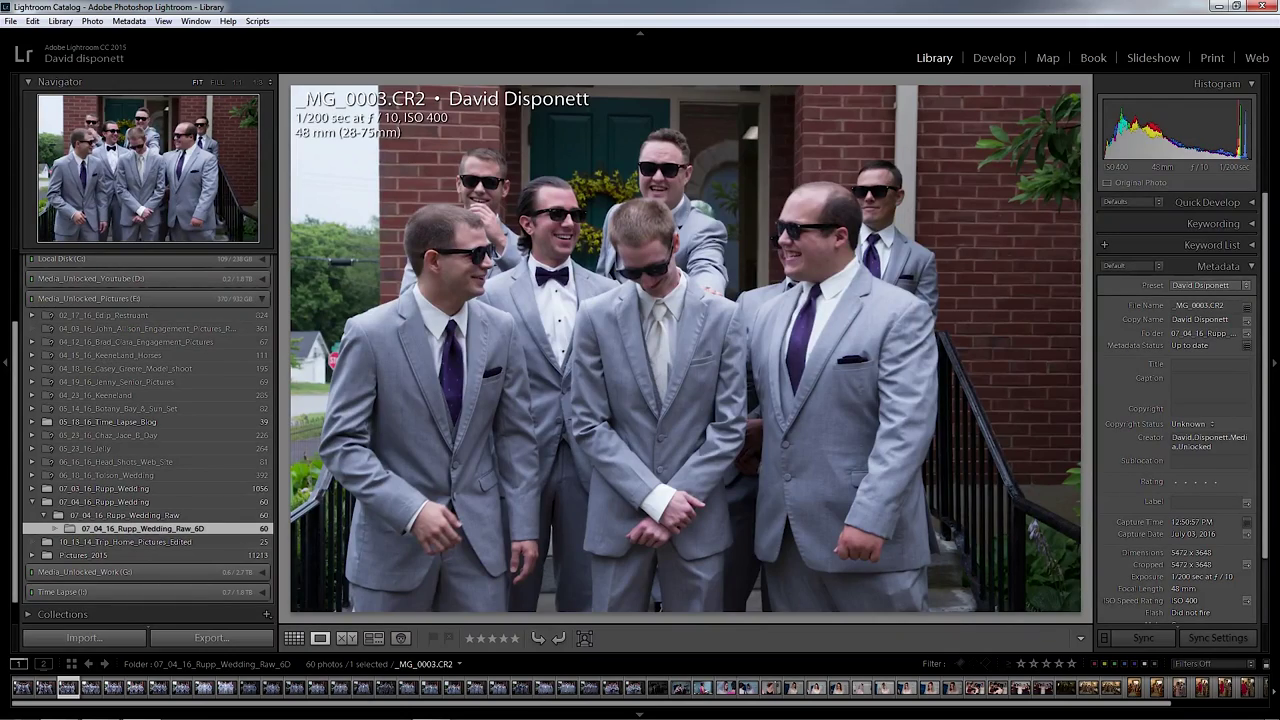
pyautogui.press('Right')
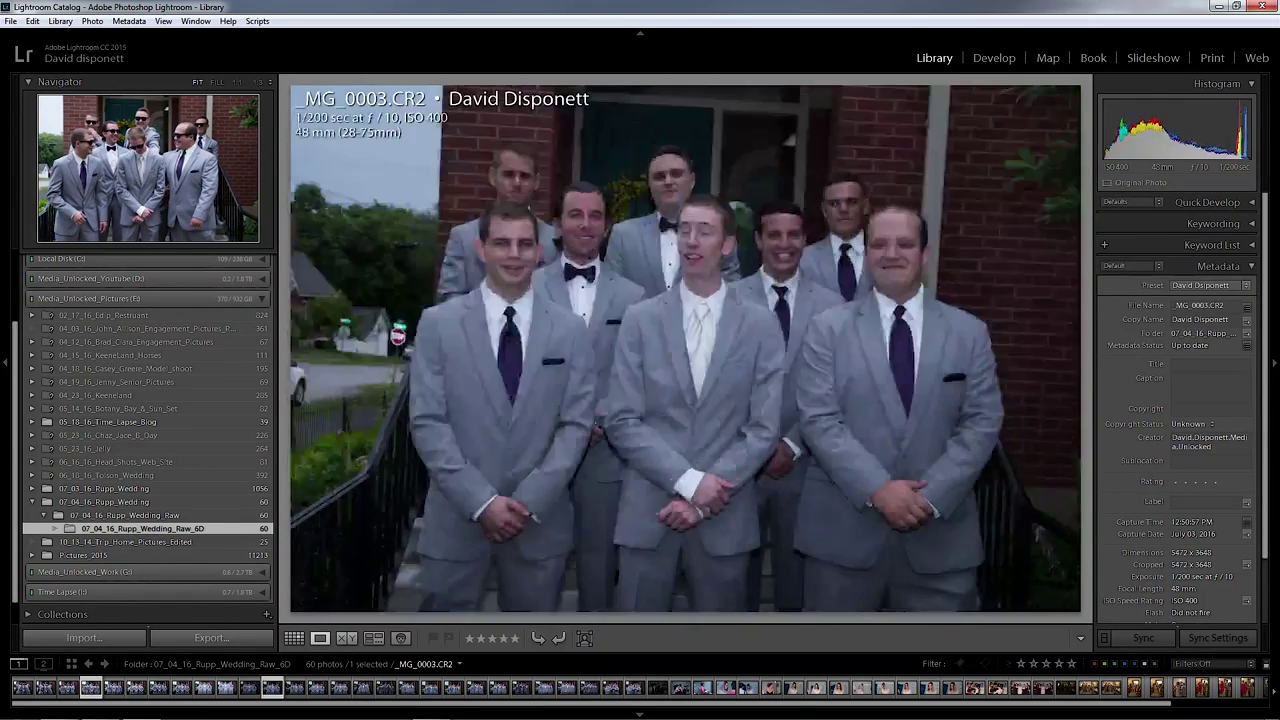
pyautogui.press('Right')
pyautogui.press('Right')
pyautogui.press('Left')
pyautogui.press('Left')
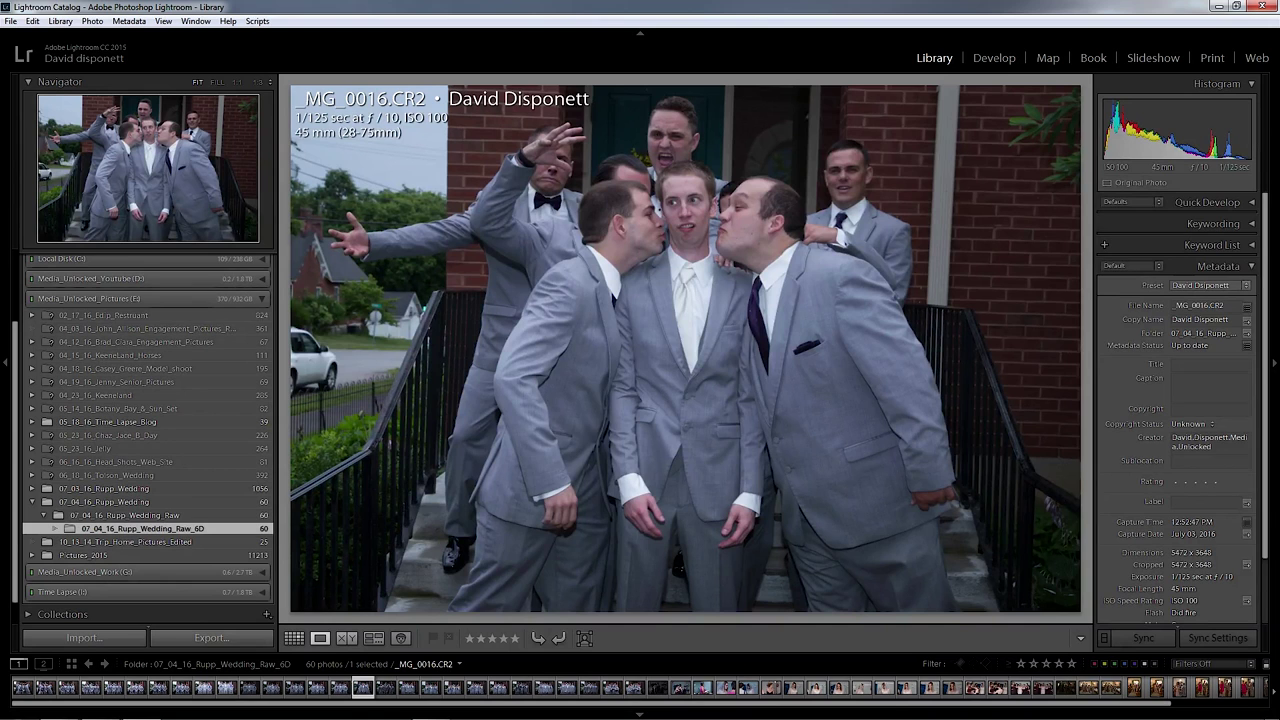
pyautogui.press('5')
# Review the groomsmen photos from _MG_0017.CR2 through _MG_0021.CR2 at enlarged size.
pyautogui.press('Right')
pyautogui.press('Right')
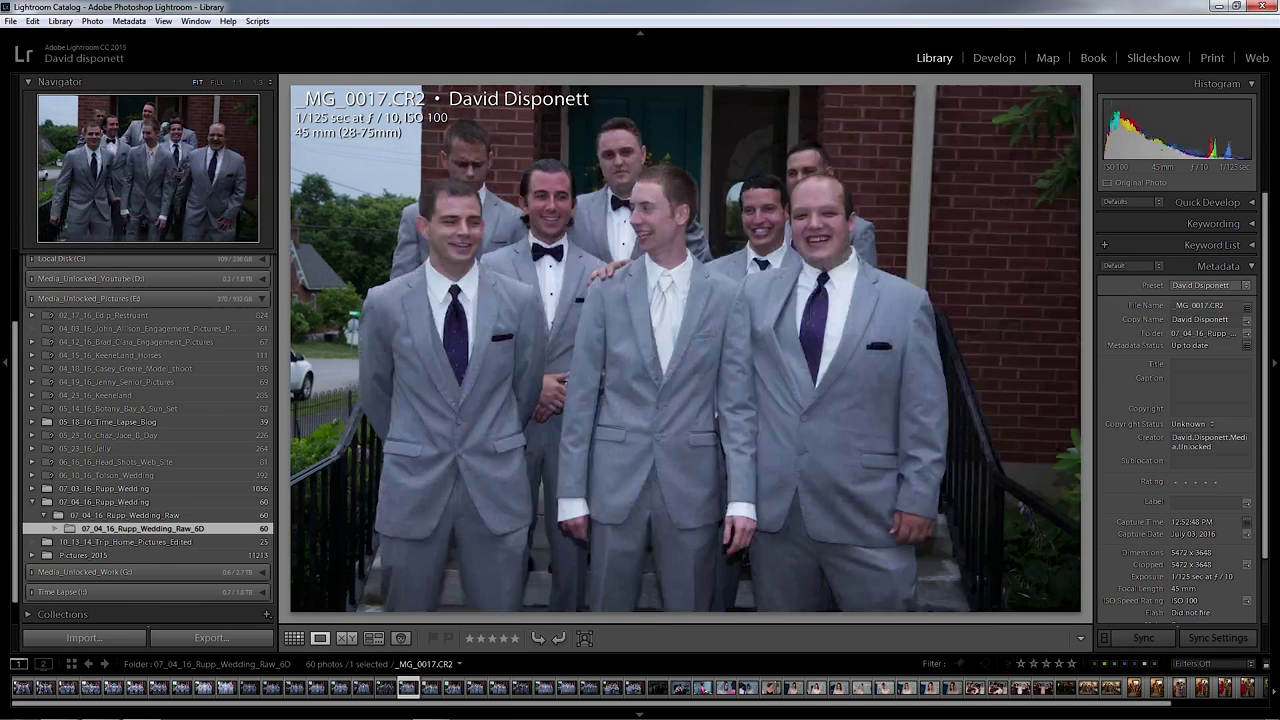
pyautogui.press('Right')
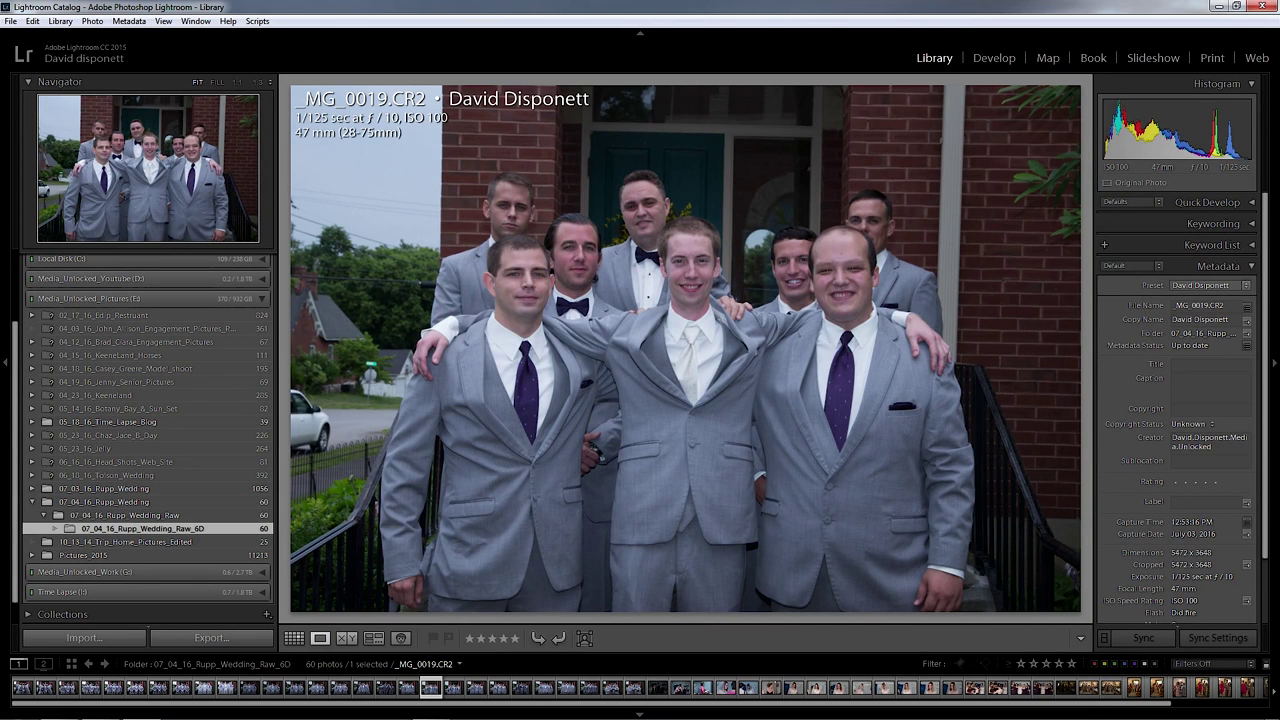
pyautogui.press('Right')
pyautogui.press('Right')
pyautogui.press('Right')
pyautogui.press('Right')
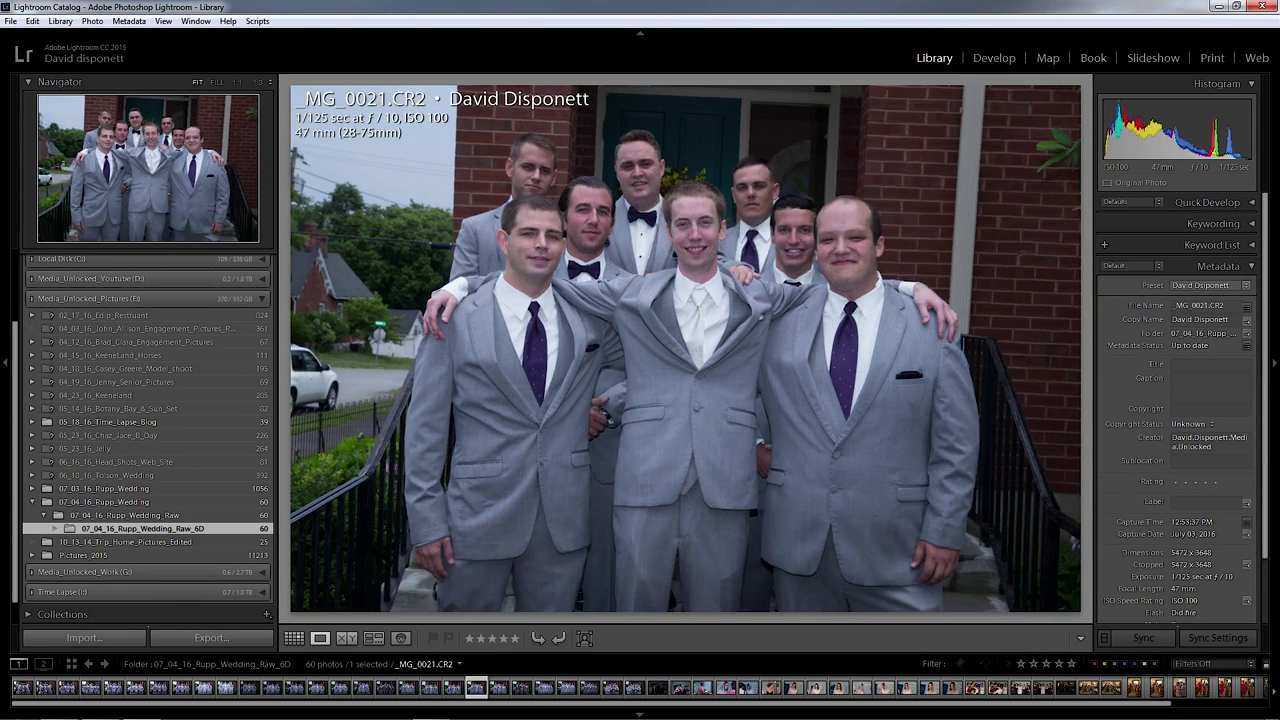
# Review the groomsmen photos following _MG_0021.CR2 through _MG_0027.CR2.
pyautogui.press('Right')
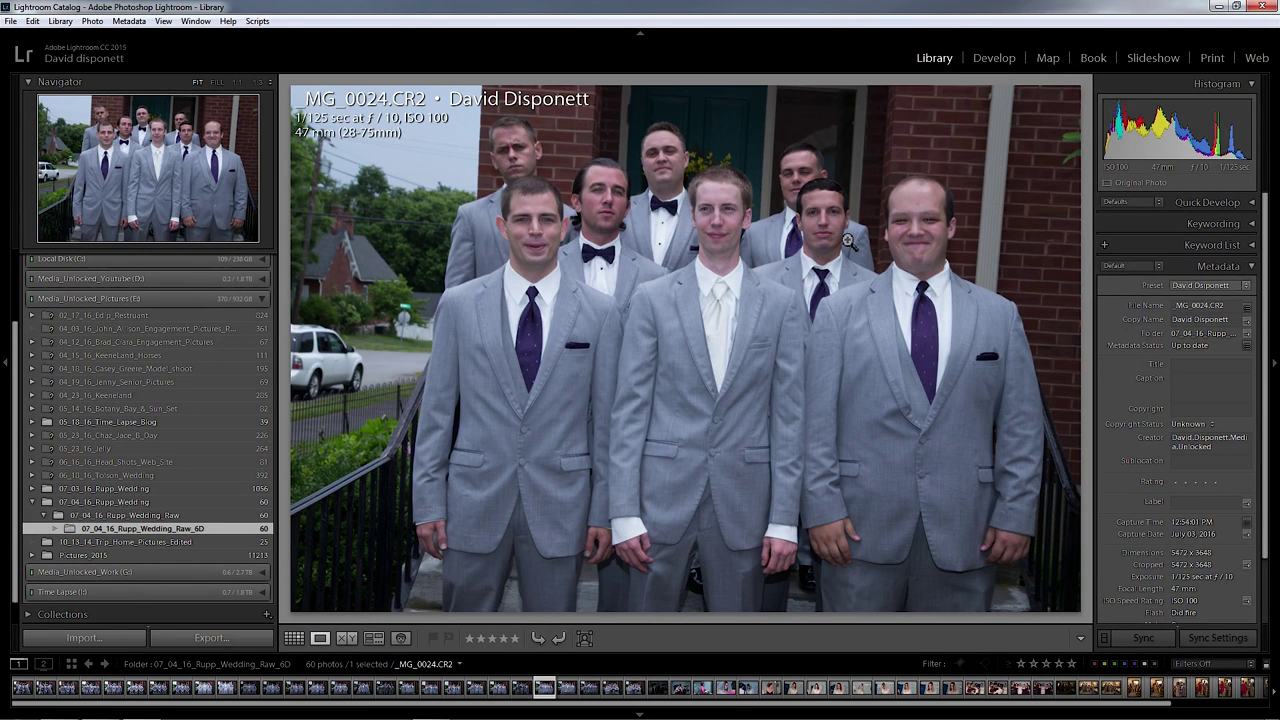
pyautogui.press('Right')
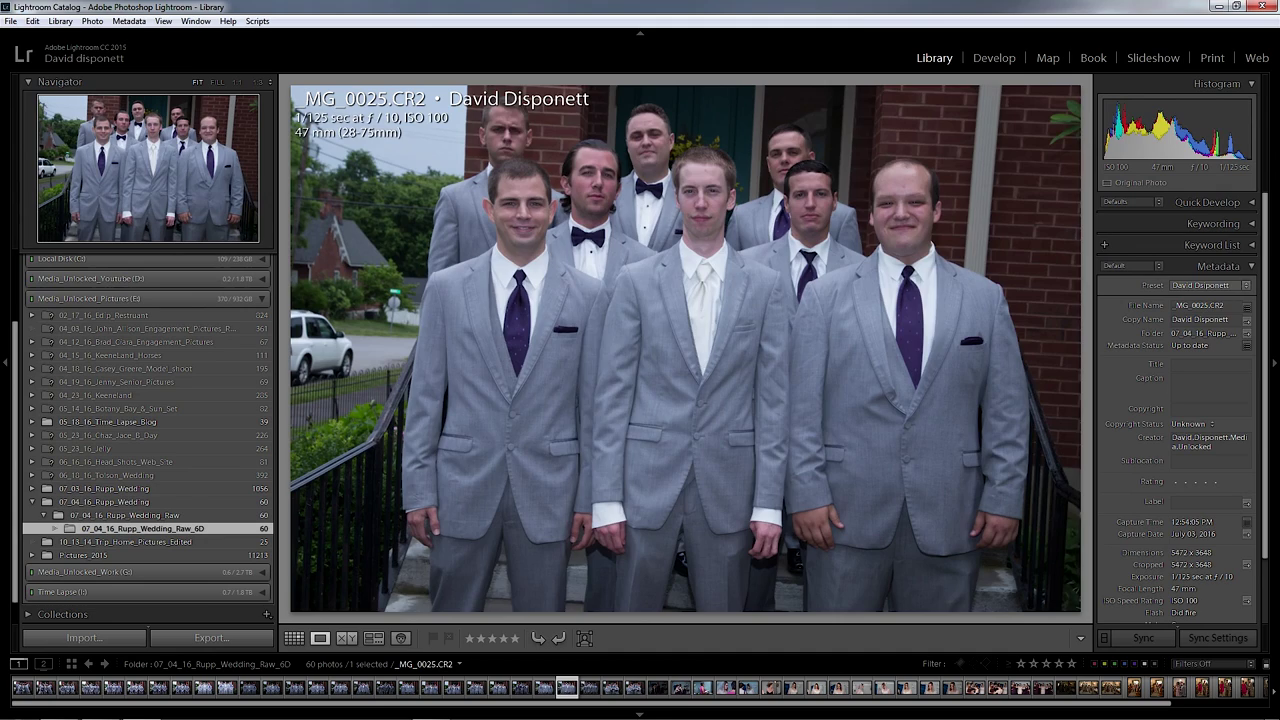
pyautogui.press('Right')
pyautogui.press('Right')
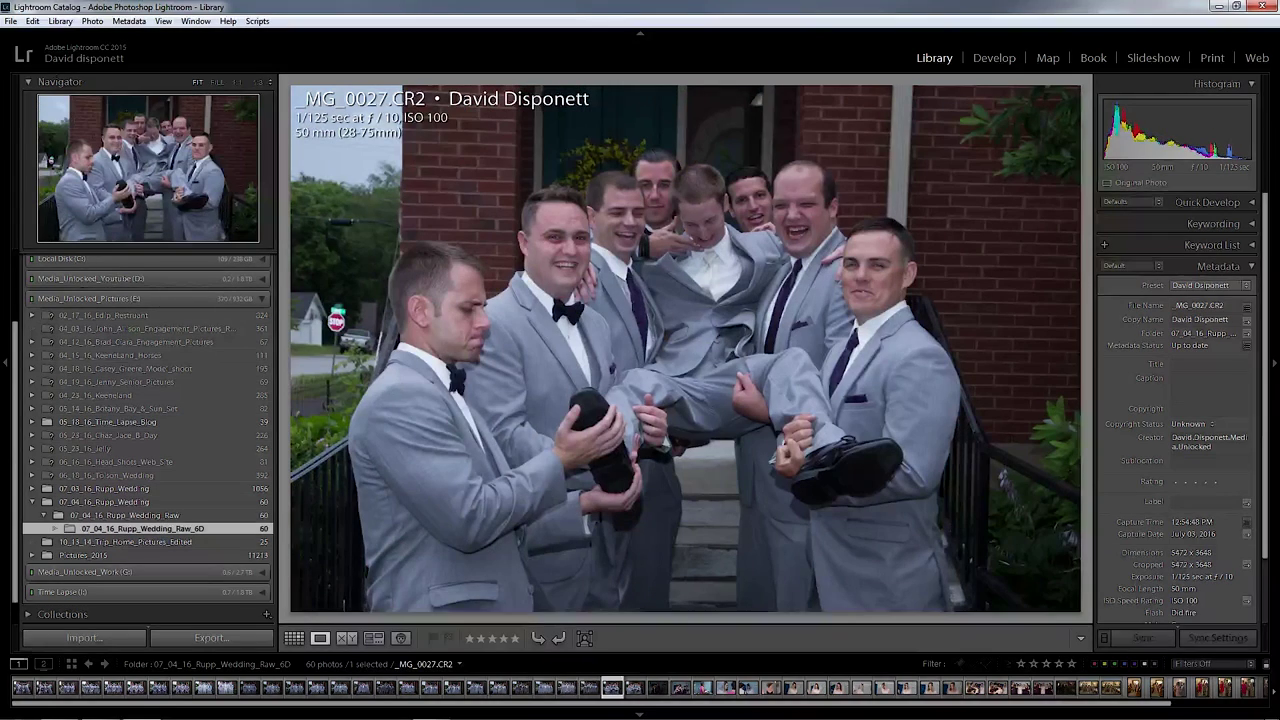
# Go back to compare _MG_0023.CR2 with _MG_0024.CR2, and move ahead to _MG_0026.CR2.
pyautogui.press('Left')
pyautogui.press('Left')
pyautogui.press('Left')
pyautogui.press('Left')
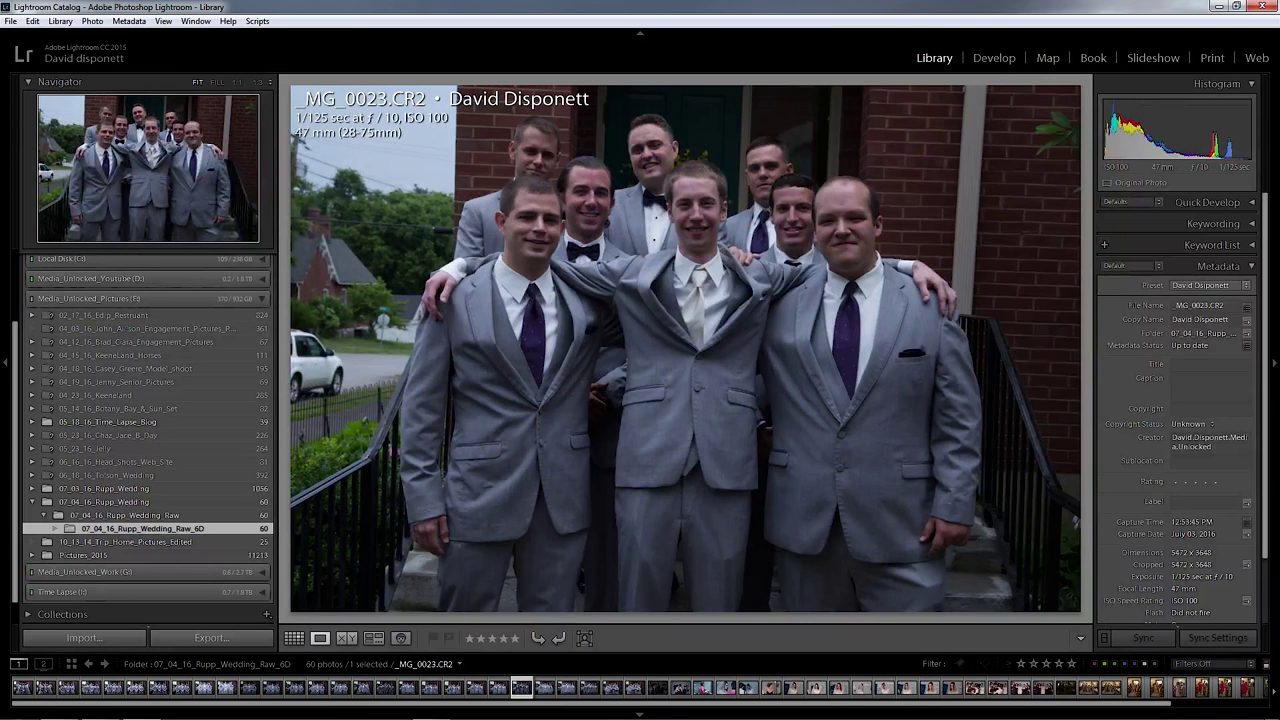
pyautogui.press('Right')
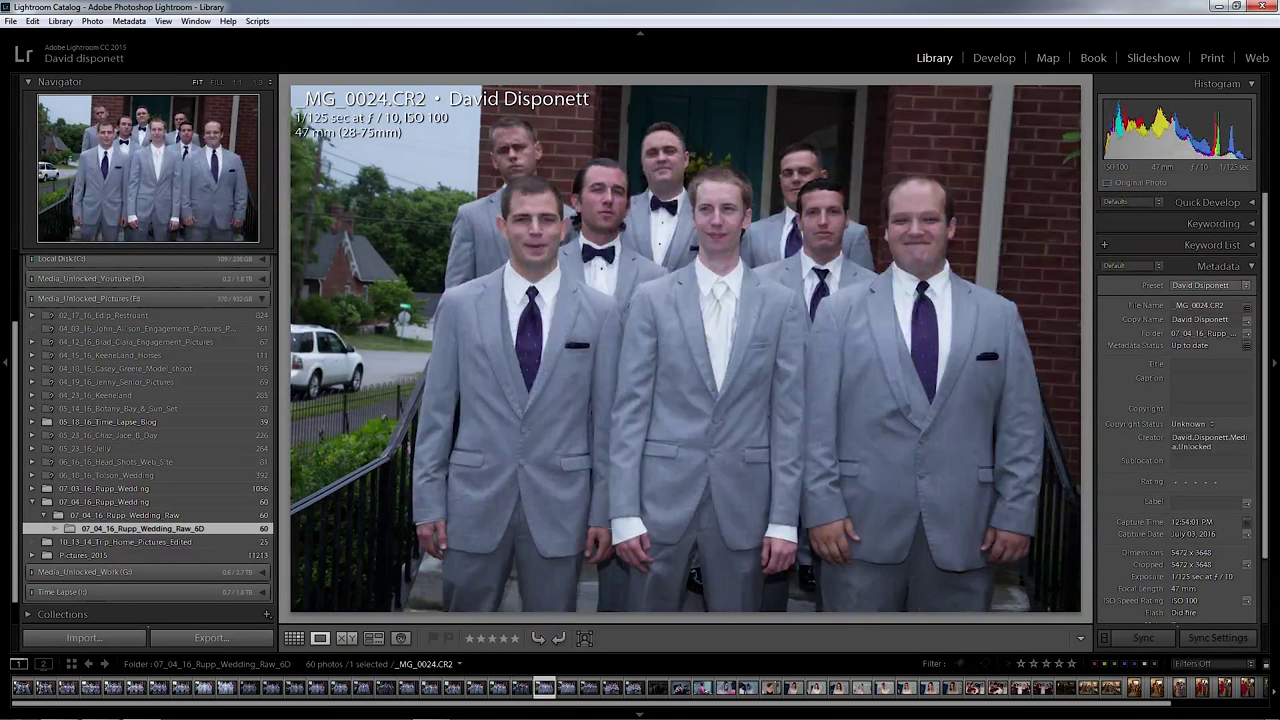
pyautogui.press('Left')
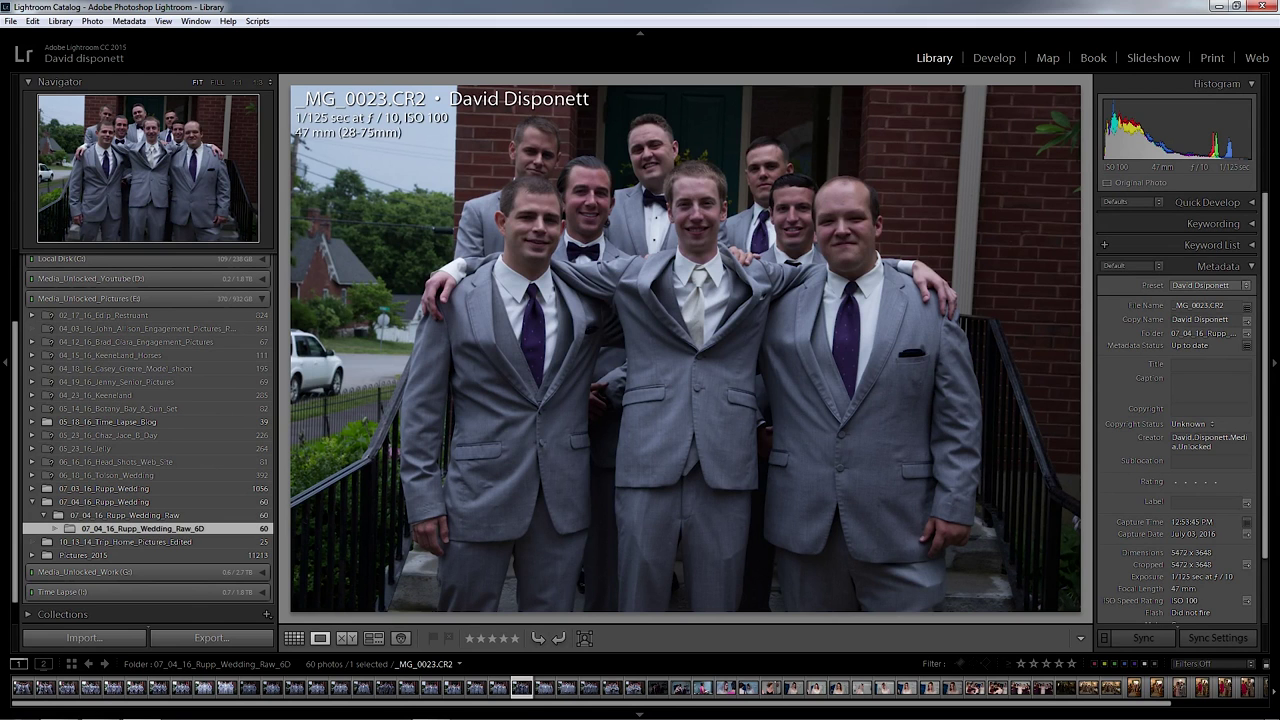
pyautogui.click(544, 687)
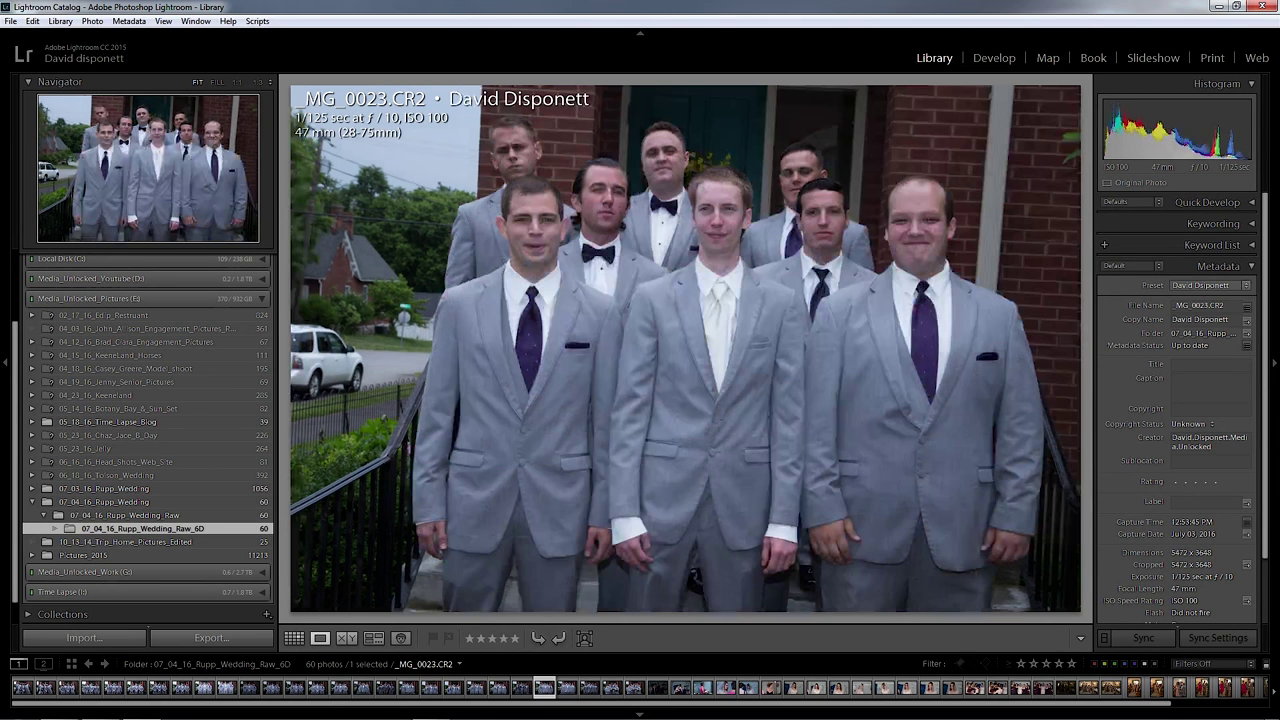
pyautogui.press('Right')
pyautogui.press('Right')
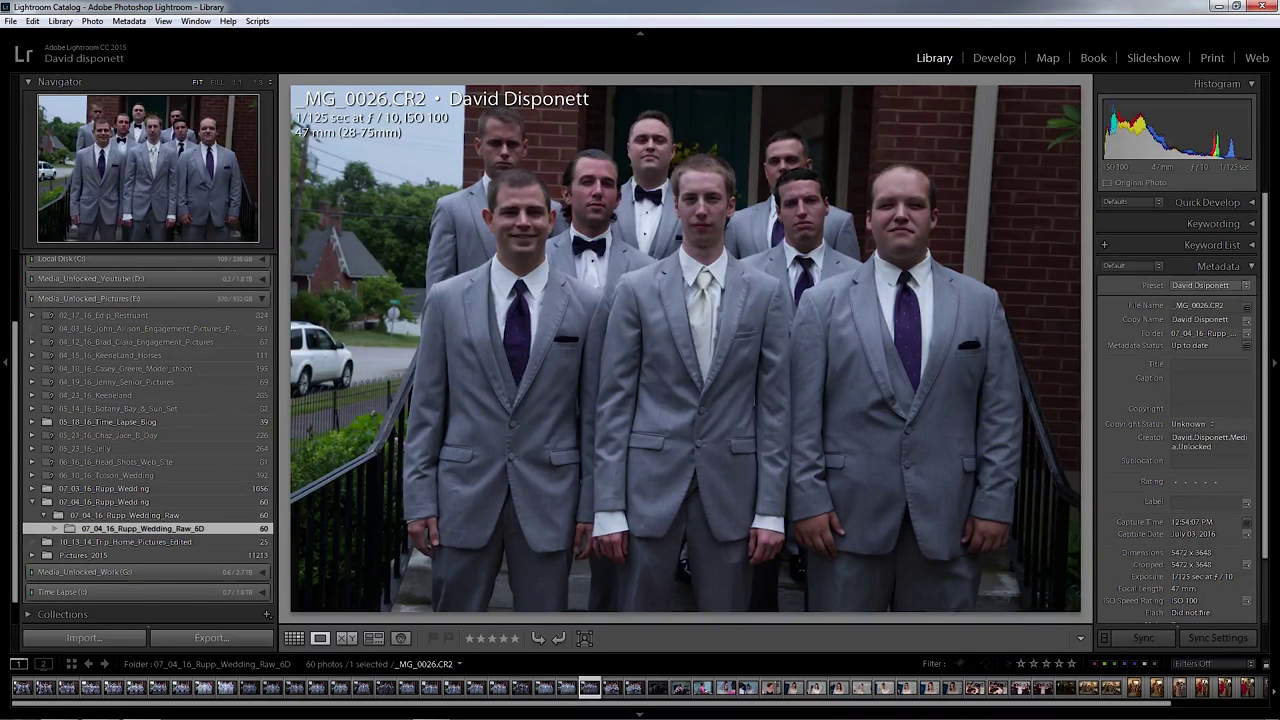
# Develop _MG_0026.CR2 with Exposure +1.14, Highlights -50 and Shadows +46, and rate it four stars.
pyautogui.click(995, 66)
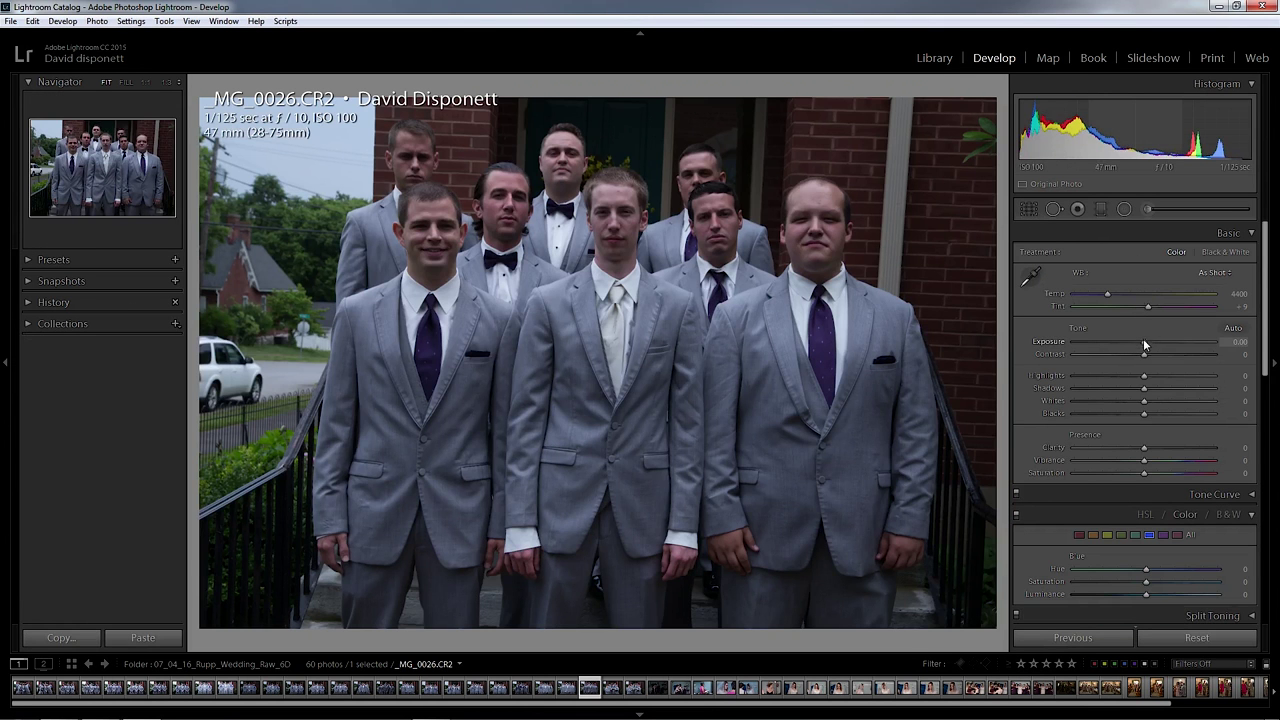
pyautogui.moveTo(1144, 388); pyautogui.dragTo(1176, 388)
pyautogui.moveTo(1144, 342); pyautogui.dragTo(1159, 343)
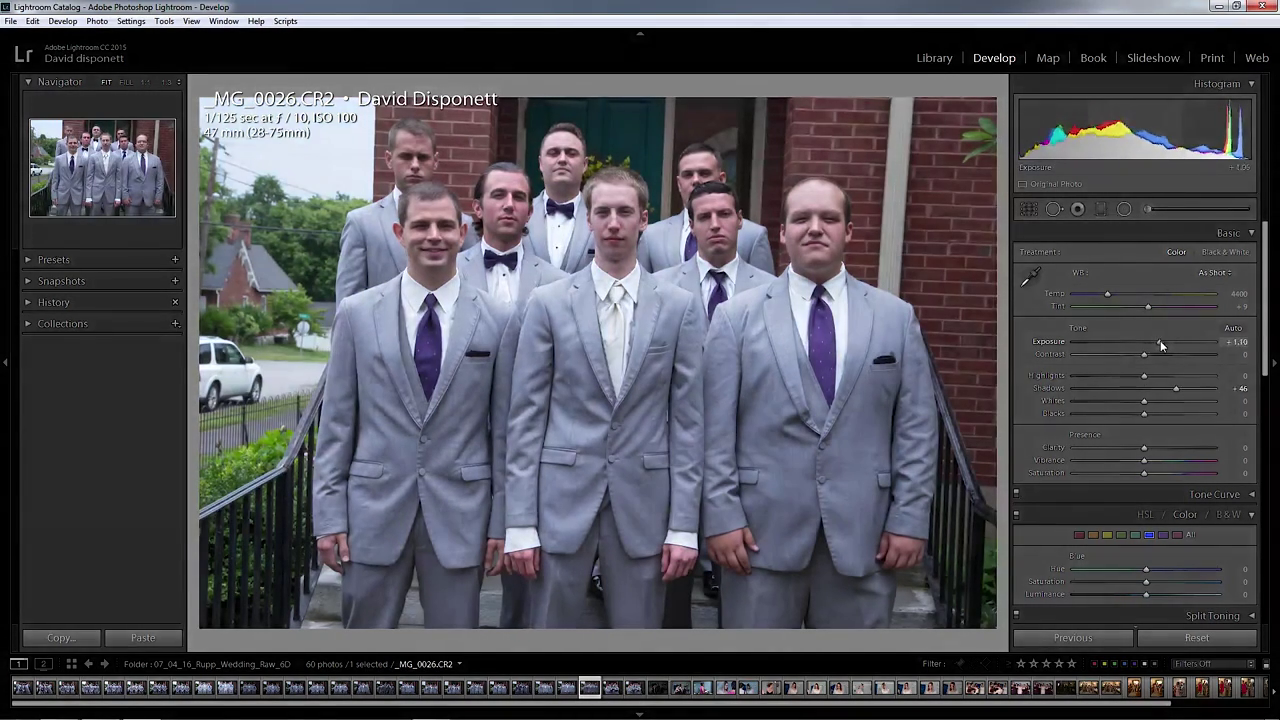
pyautogui.click(1108, 376)
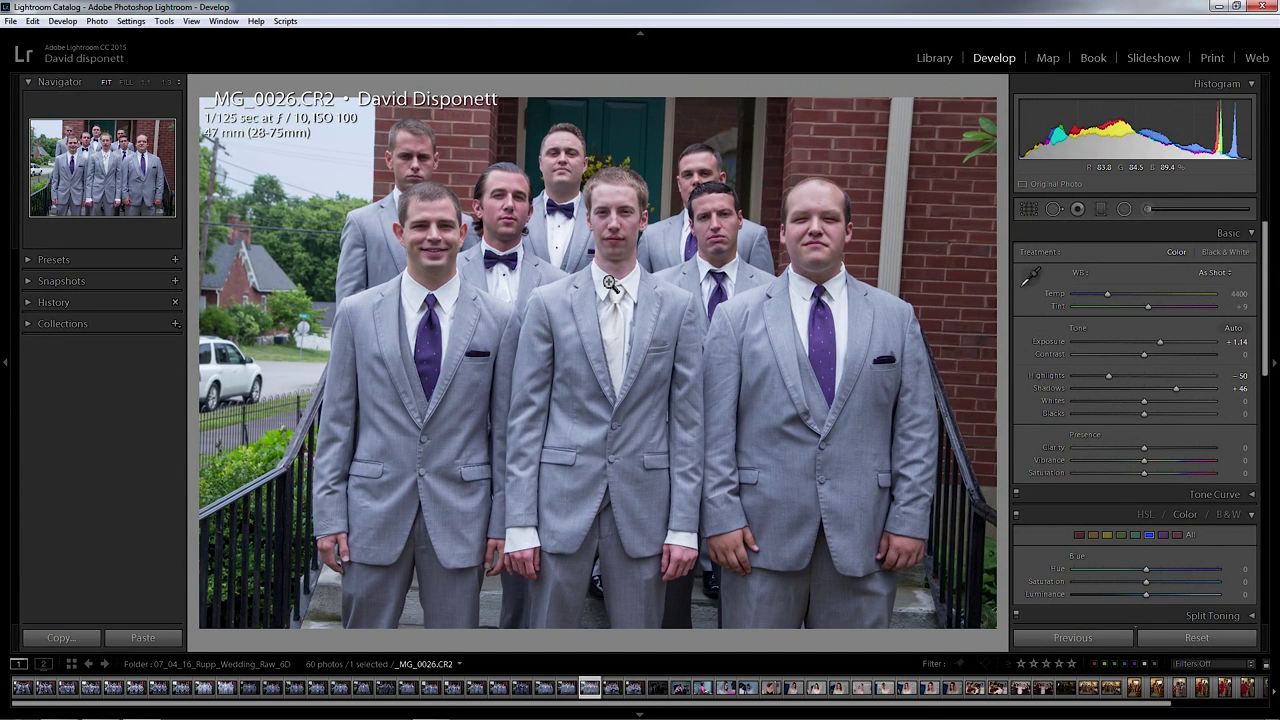
pyautogui.press('4')
# Browse from _MG_0027.CR2 through the dressing-room photos to the bride's portrait _MG_0047.CR2.
pyautogui.press('Right')
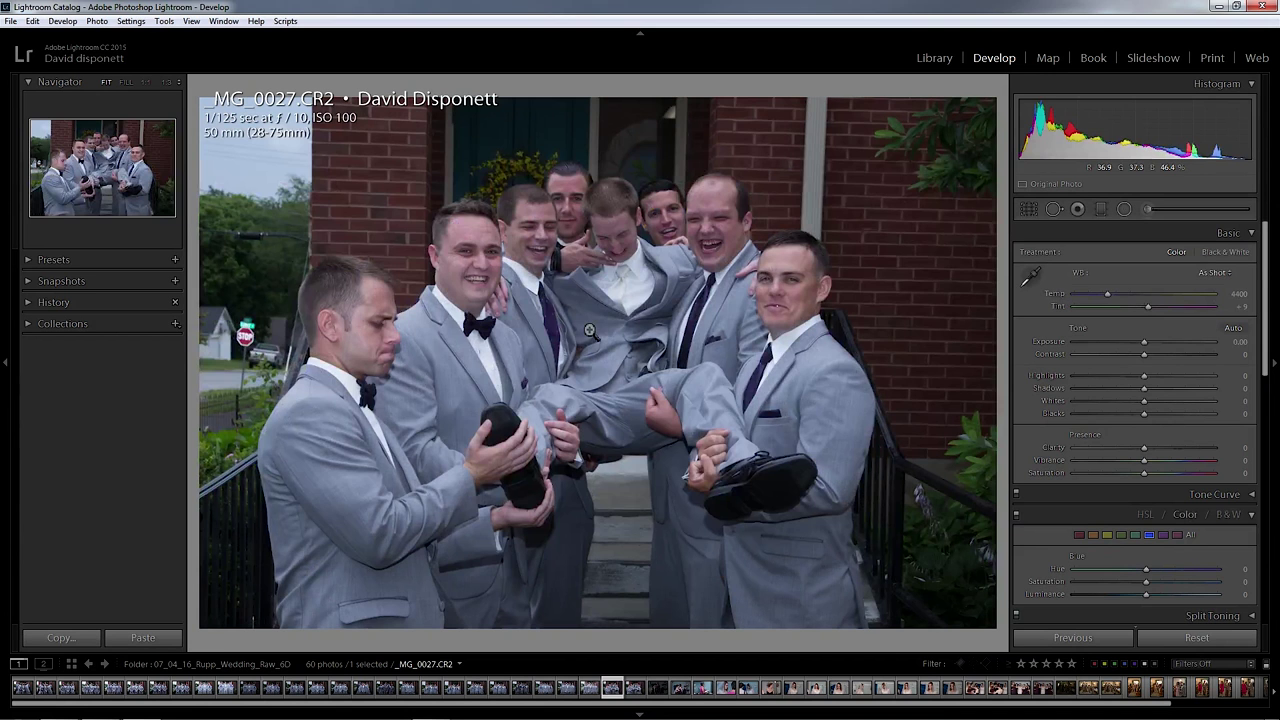
pyautogui.press('Right')
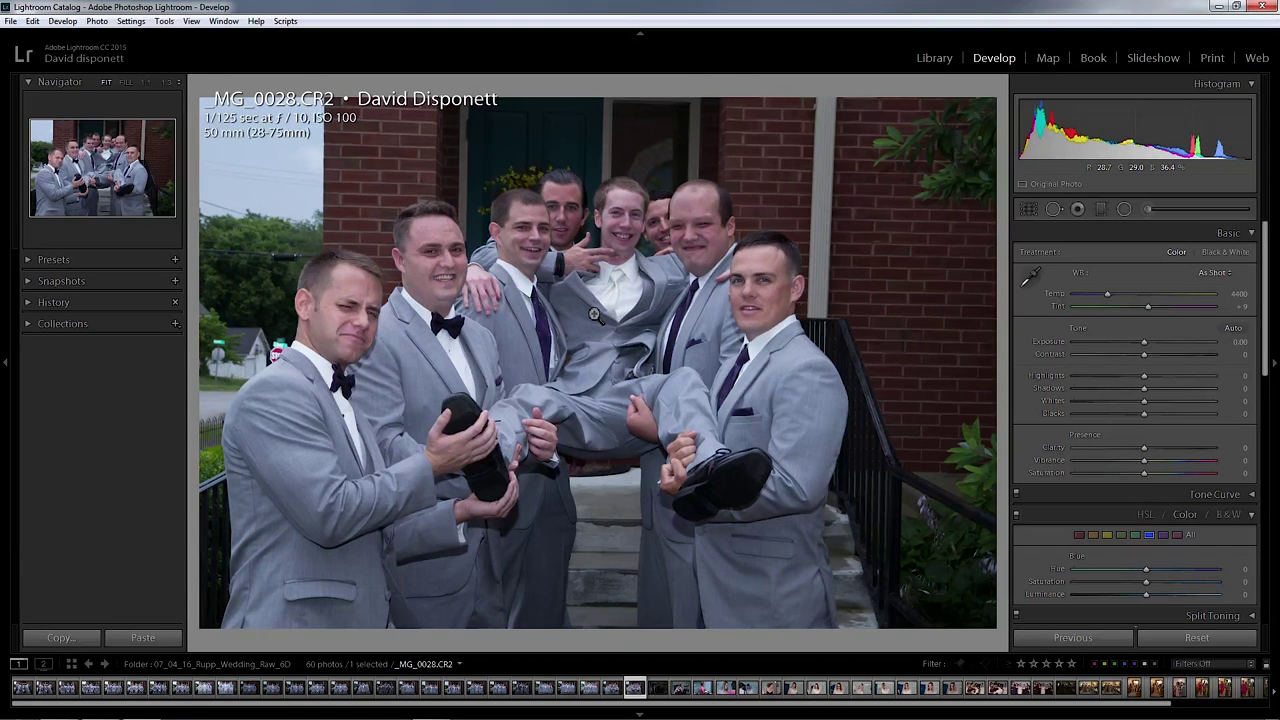
pyautogui.press('Right')
pyautogui.press('Right')
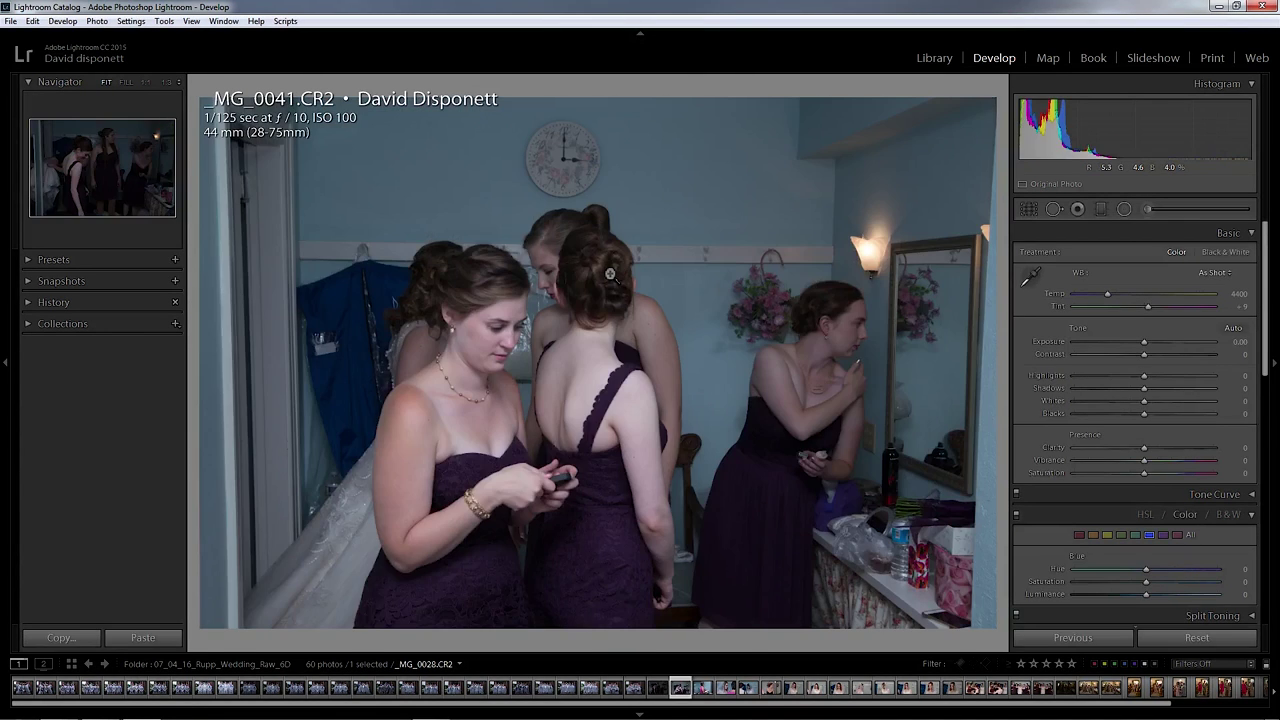
pyautogui.press('Right')
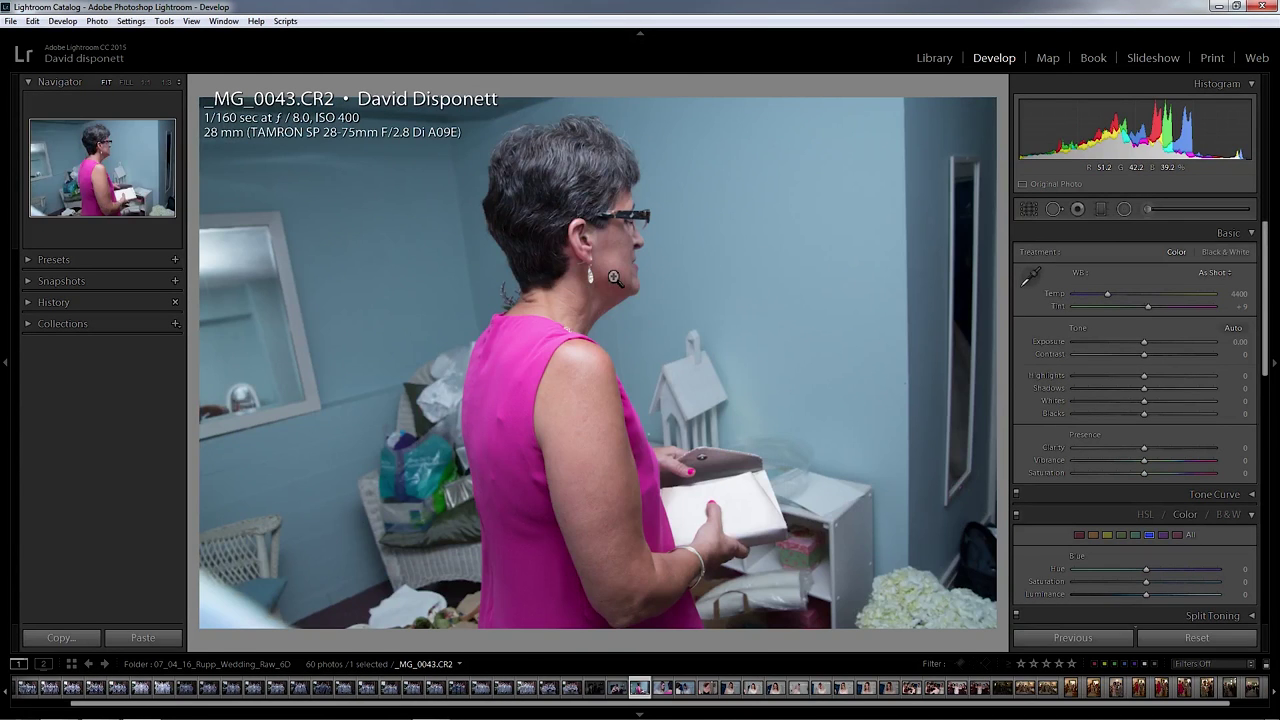
pyautogui.press('Right')
pyautogui.press('Right')
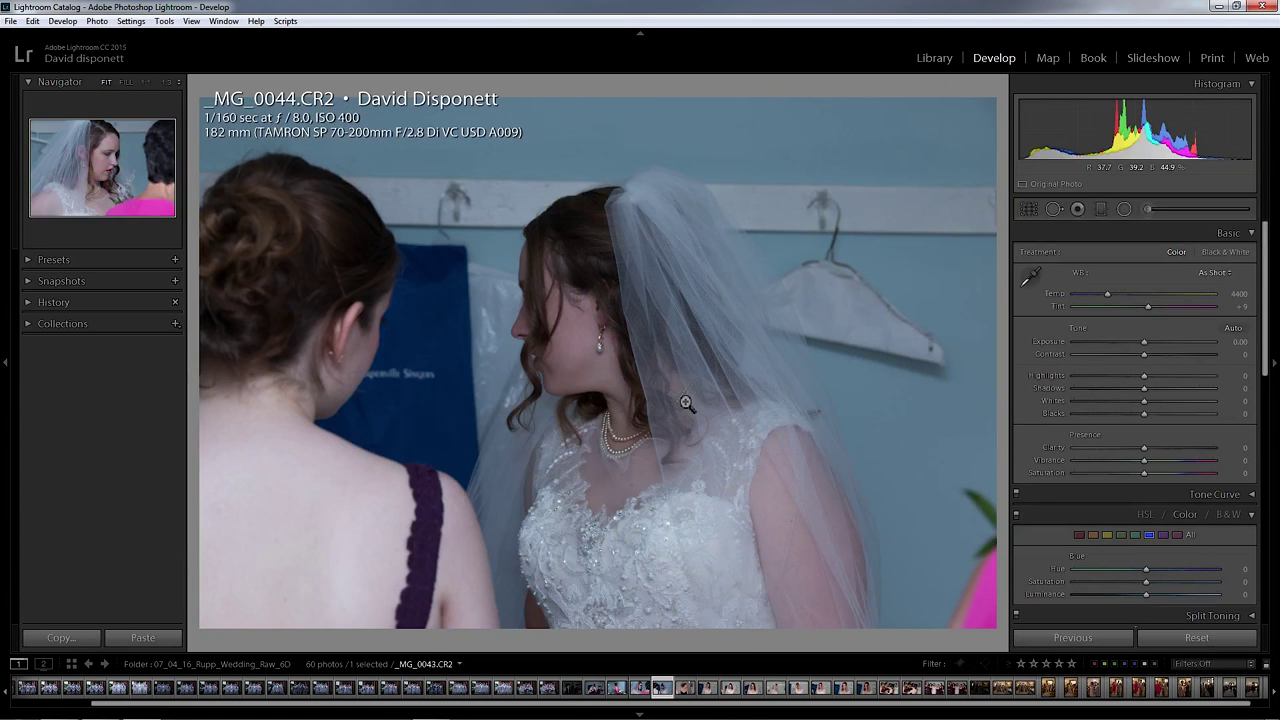
pyautogui.press('Right')
pyautogui.press('Right')
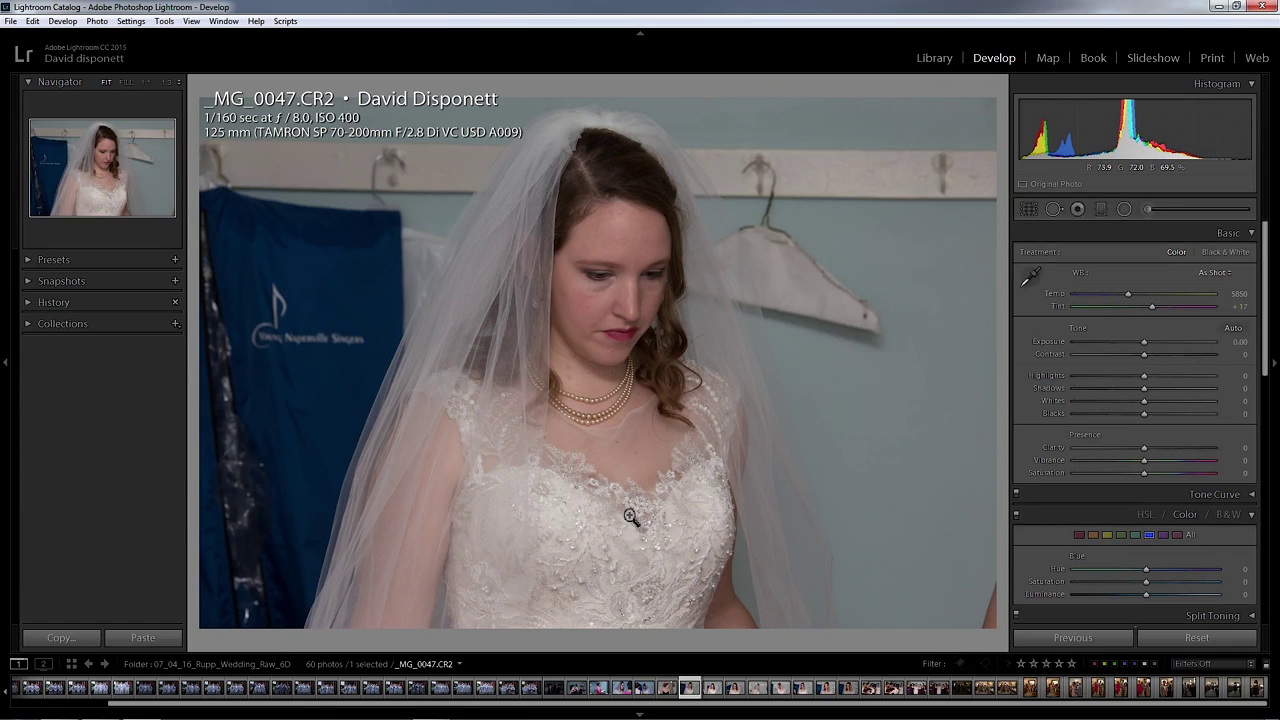
# Compare the bride's portrait _MG_0048.CR2 with the photo after it, and rate _MG_0048.CR2 four stars.
pyautogui.press('Right')
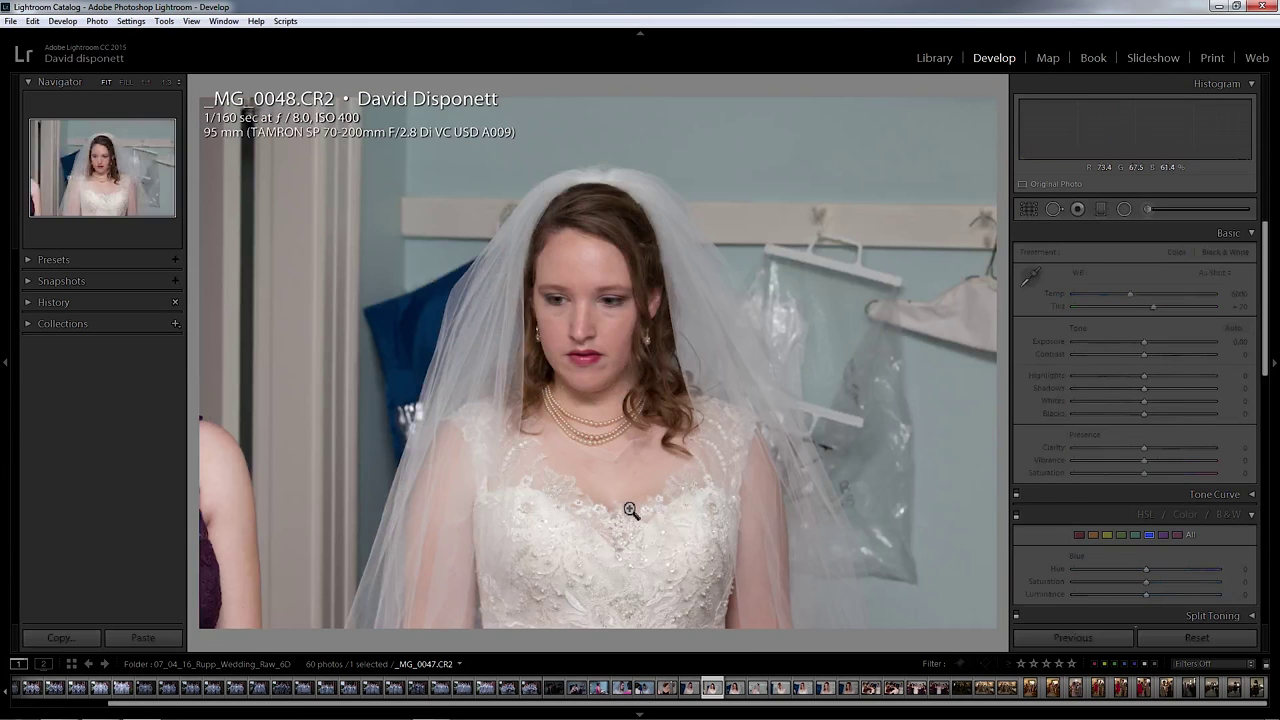
pyautogui.press('Right')
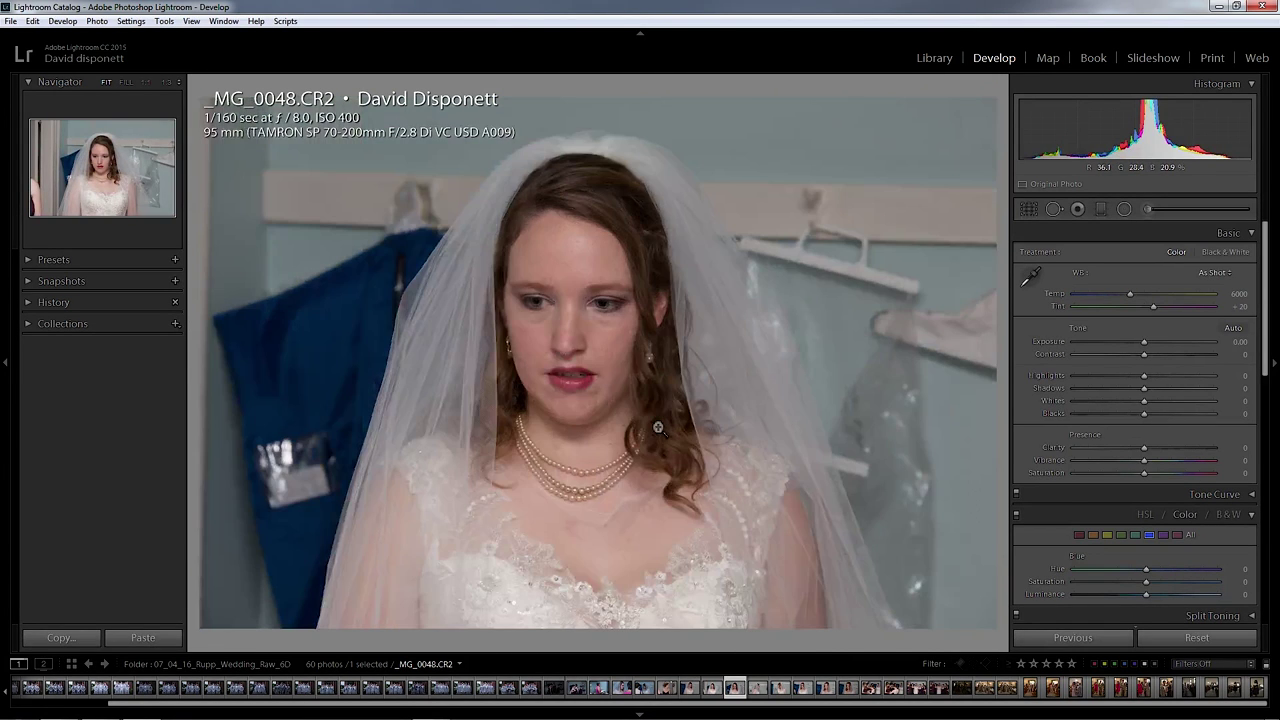
pyautogui.press('Left')
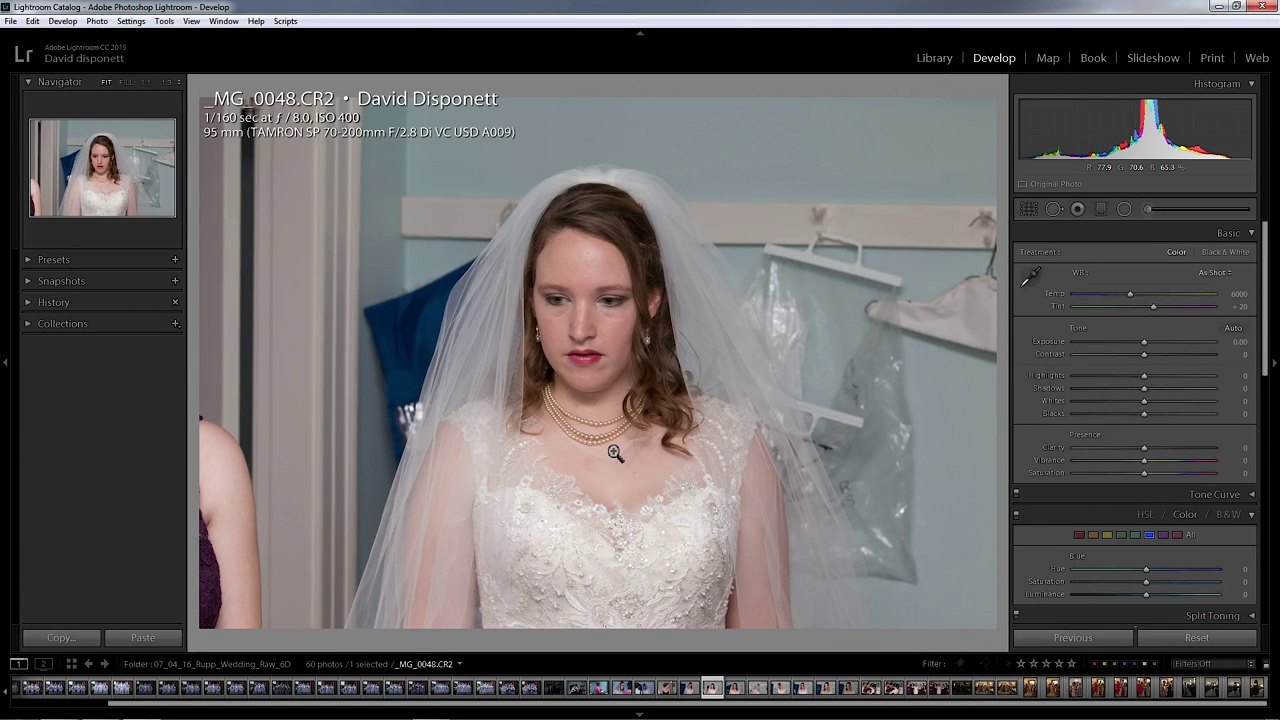
pyautogui.press('4')
# Filter the photos to three stars and higher, and view the groomsmen picks through _MG_0026.CR2.
pyautogui.click(1047, 664)
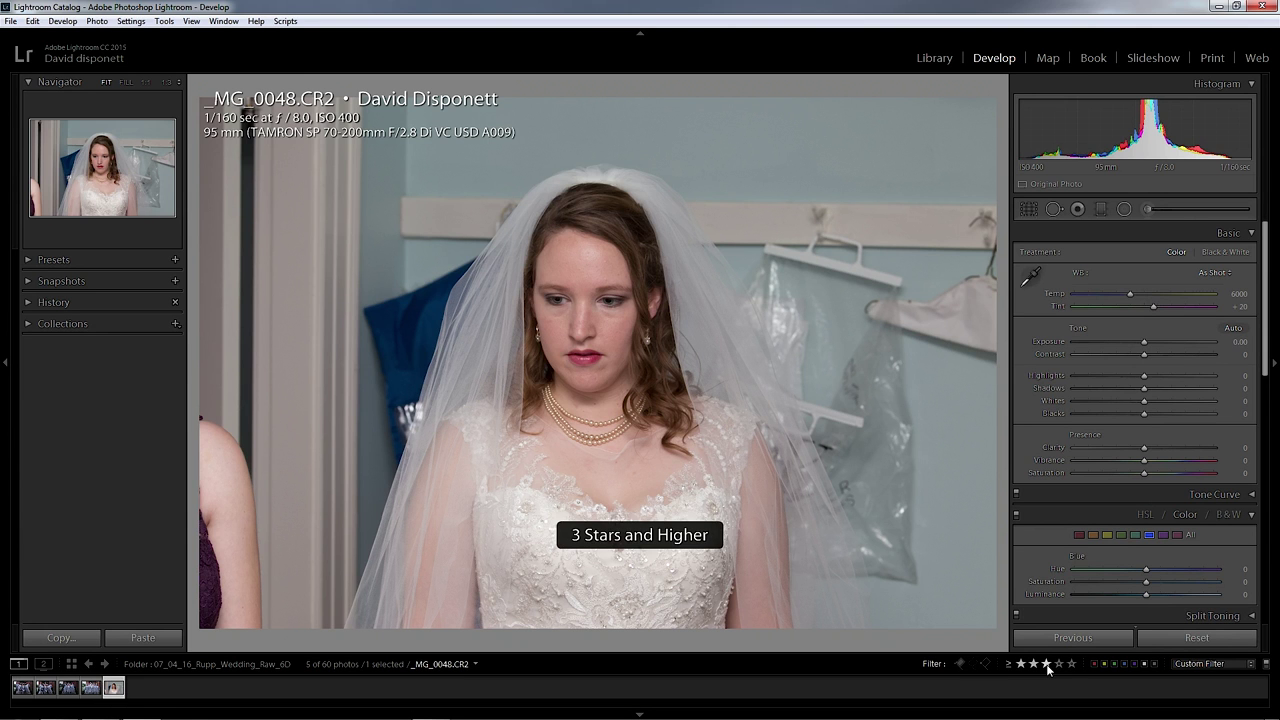
pyautogui.click(34, 688)
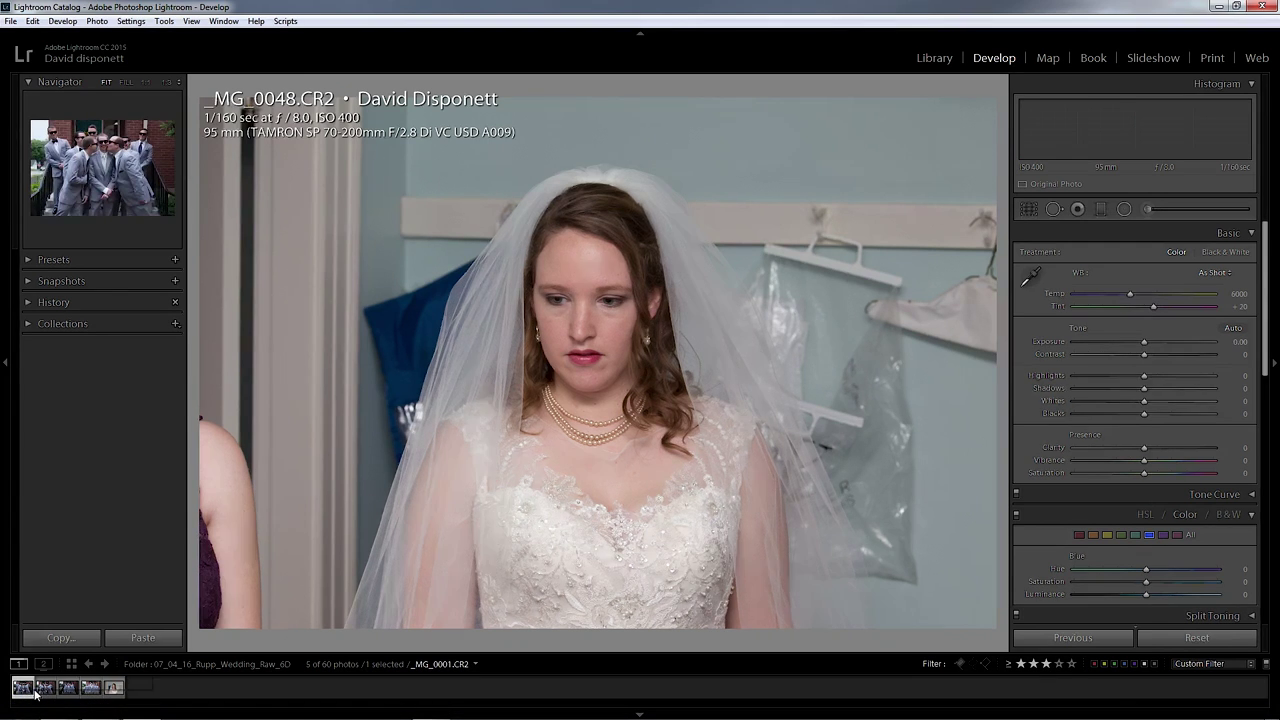
pyautogui.click(45, 688)
pyautogui.click(70, 688)
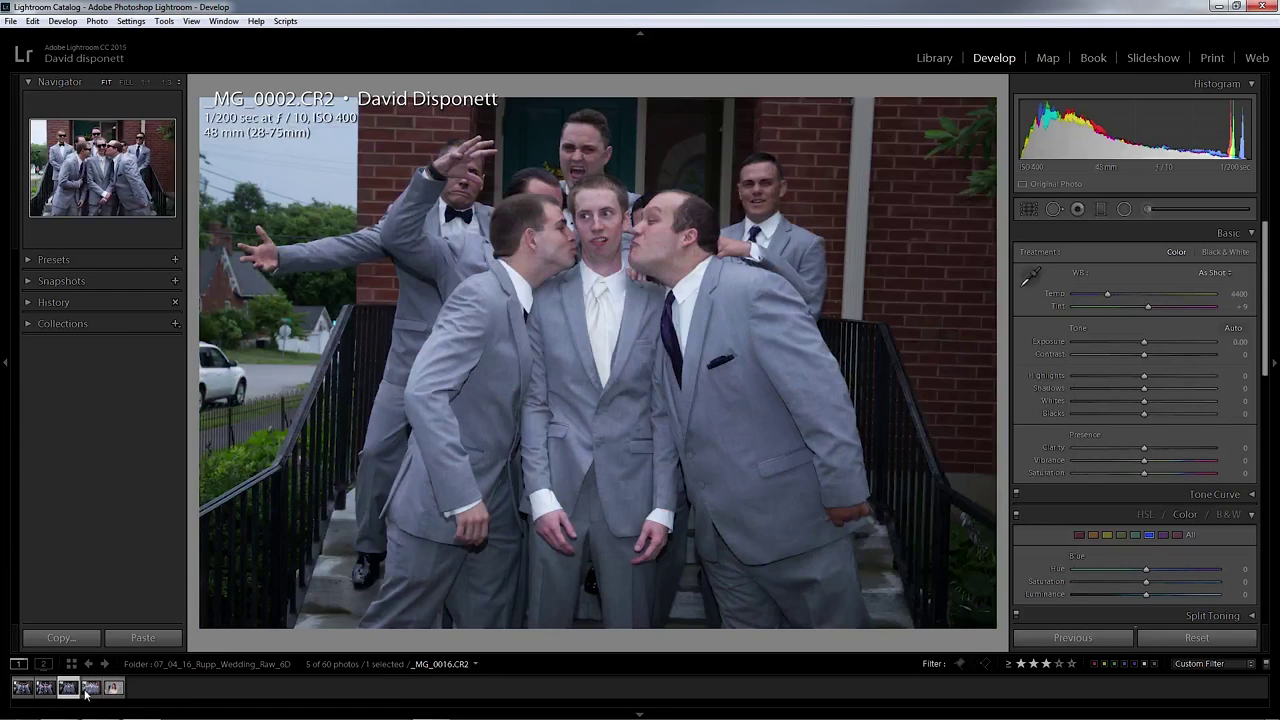
pyautogui.click(91, 688)
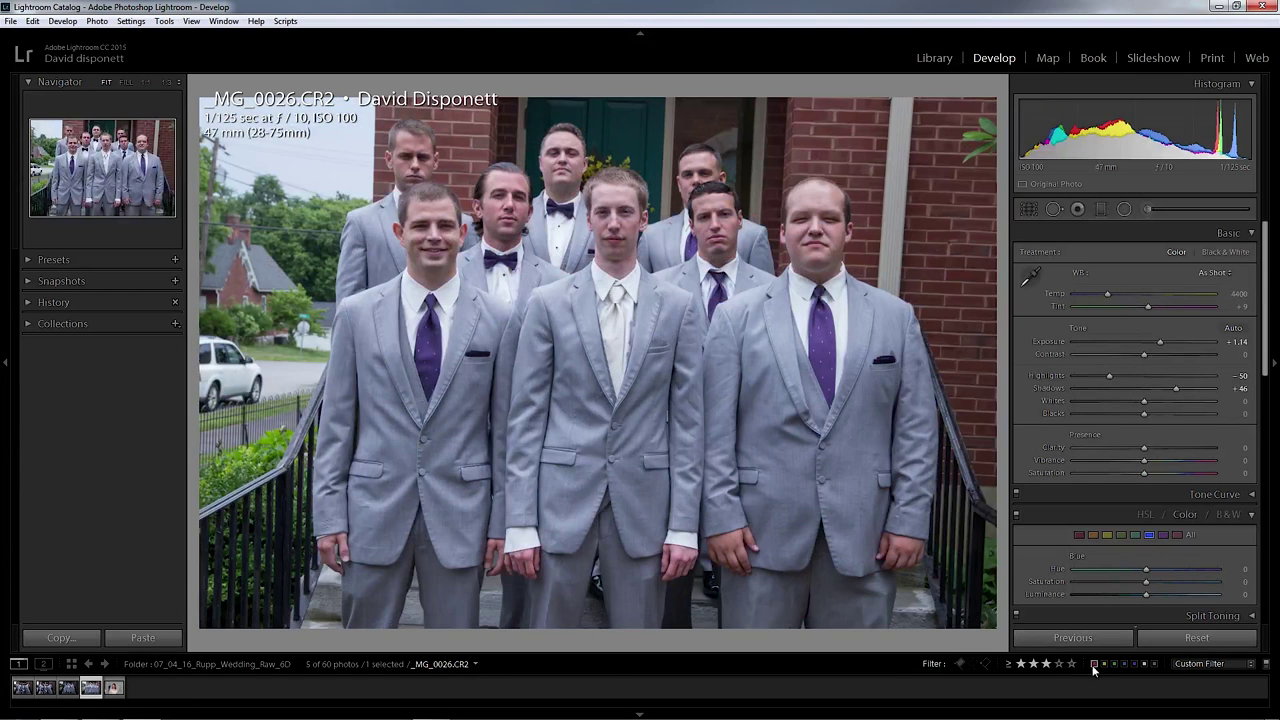
# Clear the star-rating filter so that all photos in the folder are shown.
pyautogui.click(1034, 665)
pyautogui.click(1020, 665)
pyautogui.click(1020, 665)
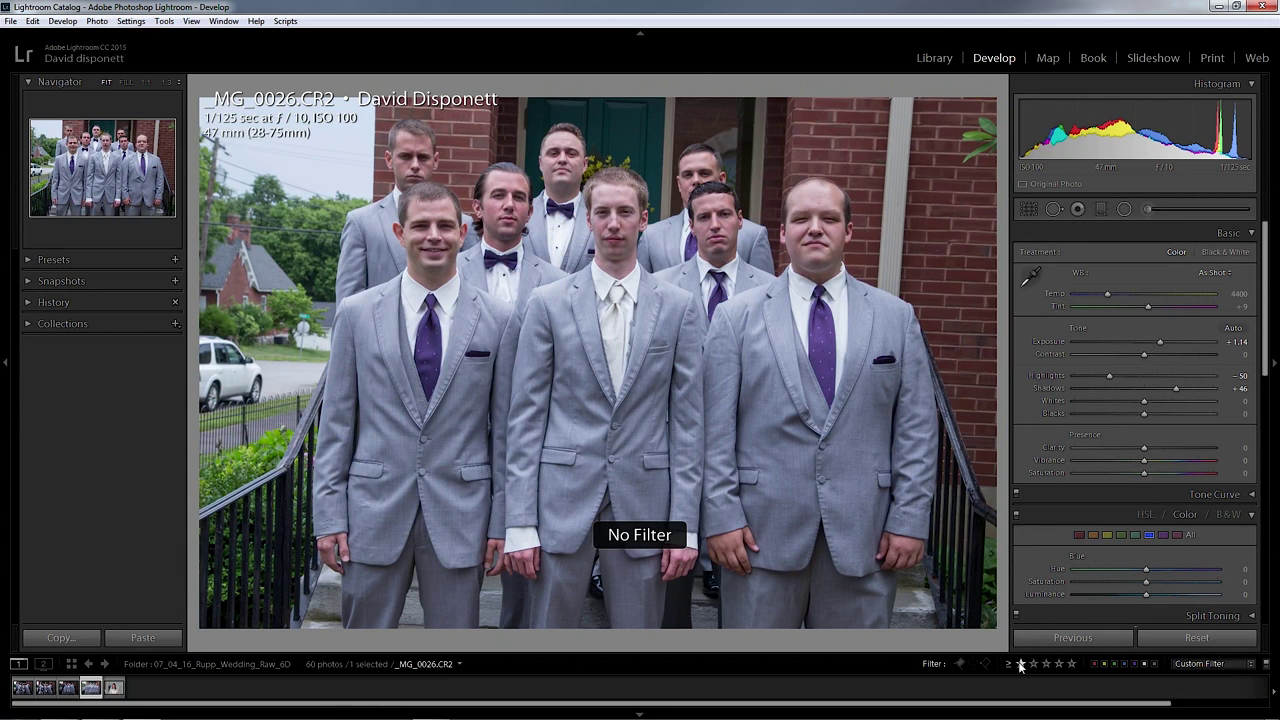
pyautogui.click(1020, 665)
pyautogui.click(1020, 665)
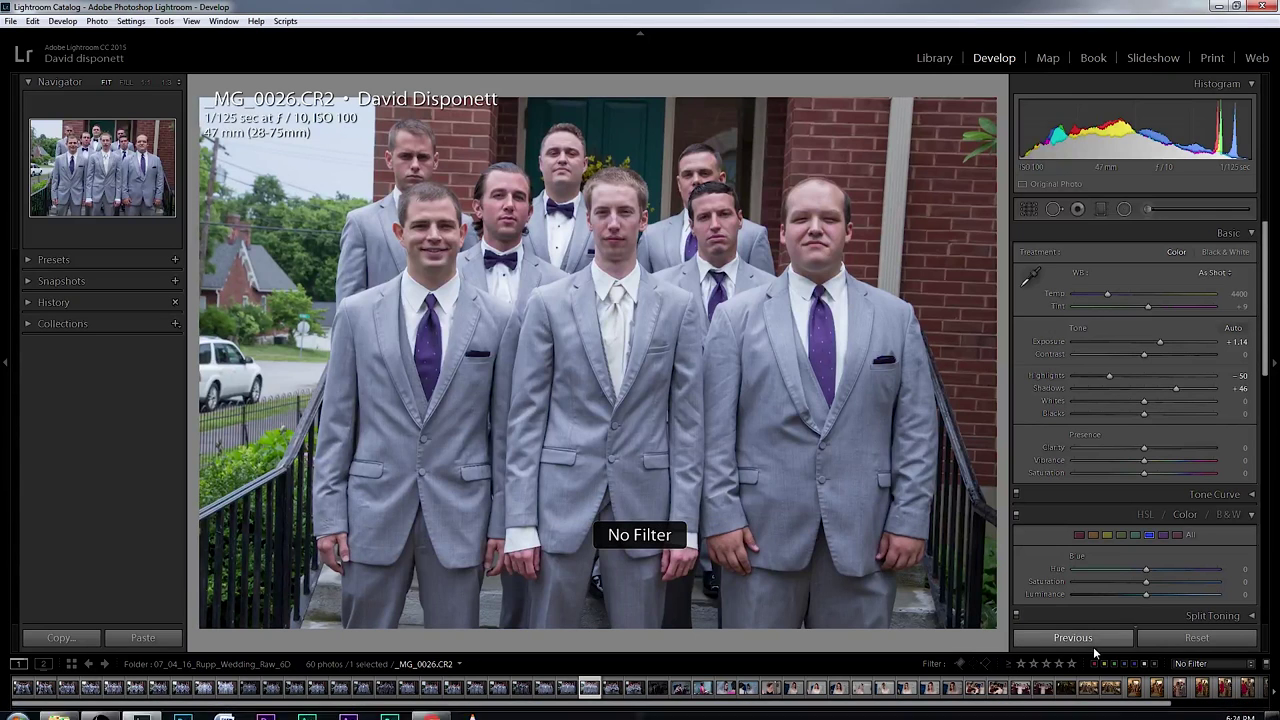
# Filter the folder to photos rated three stars and higher, and look through them from _MG_0001.CR2 to _MG_0048.CR2.
pyautogui.click(1046, 664)
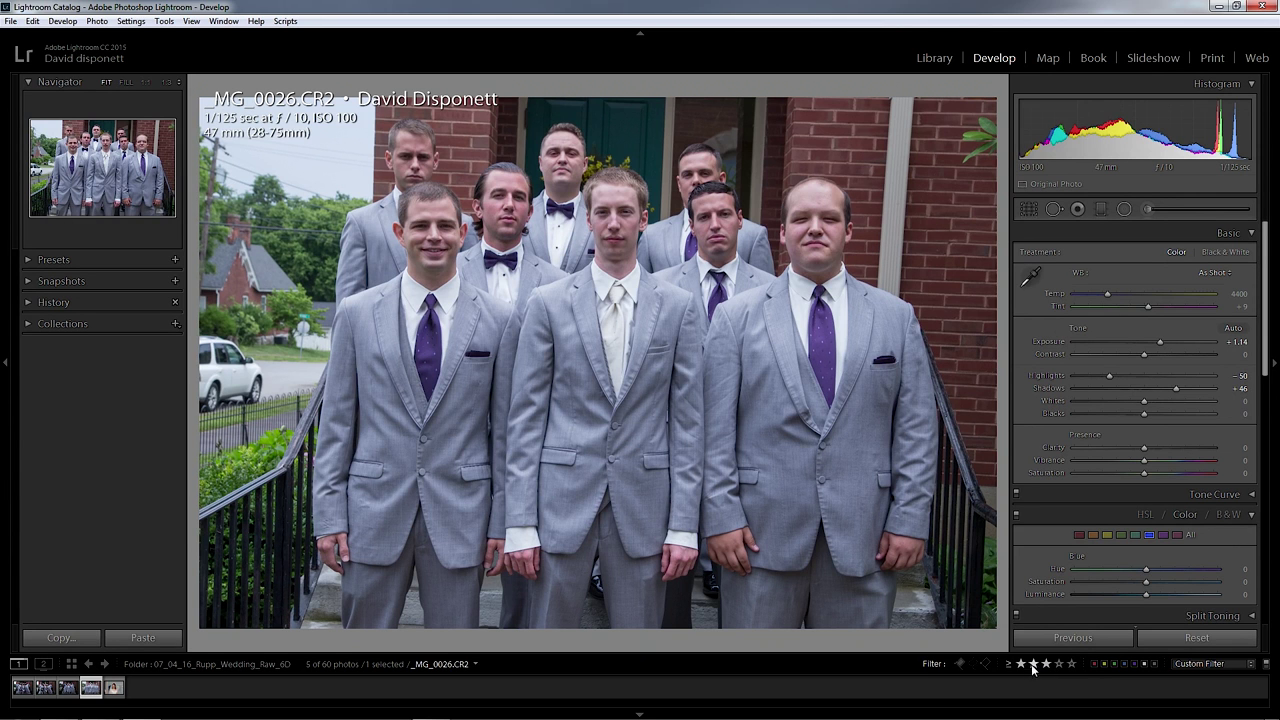
pyautogui.click(22, 688)
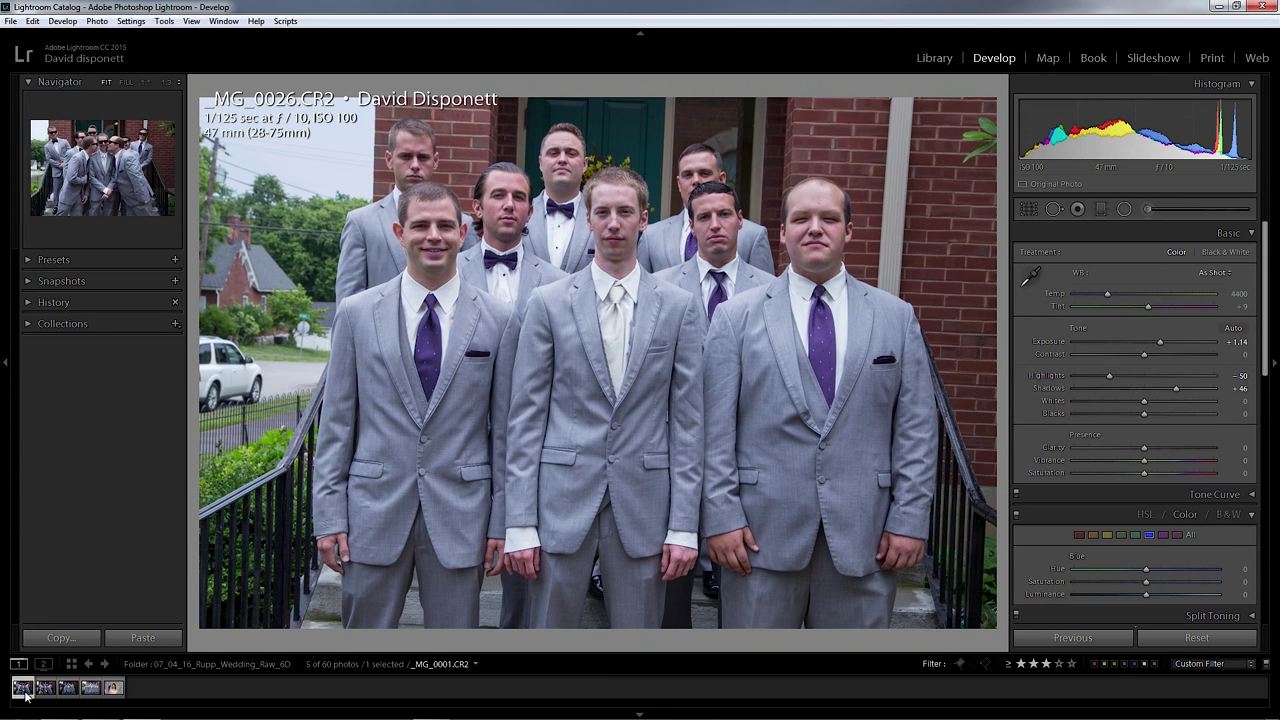
pyautogui.click(47, 693)
pyautogui.click(68, 690)
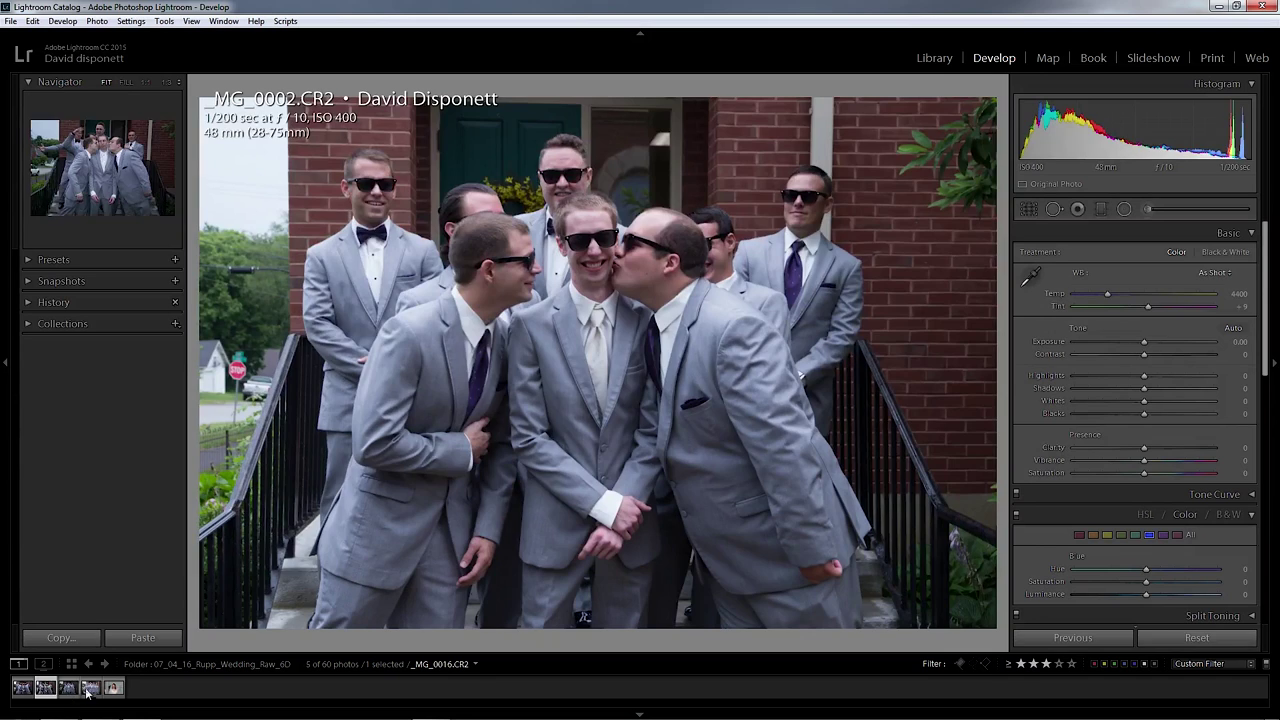
pyautogui.click(91, 690)
pyautogui.click(113, 690)
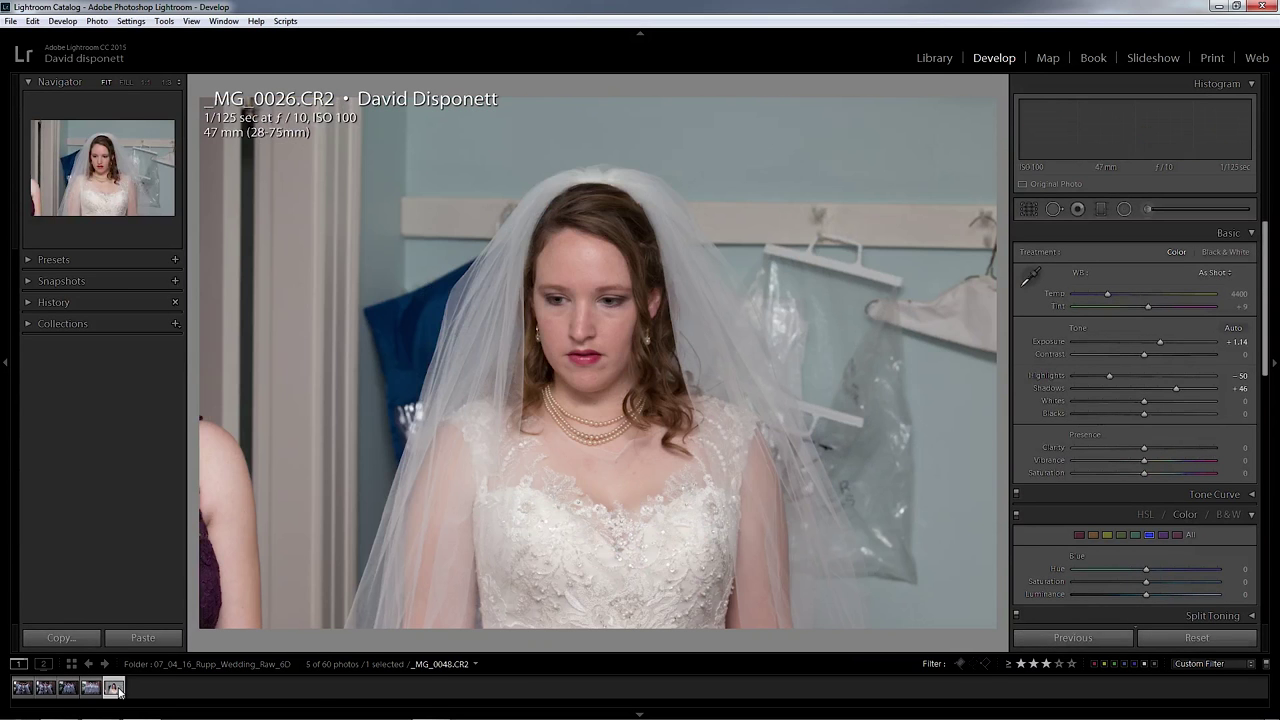